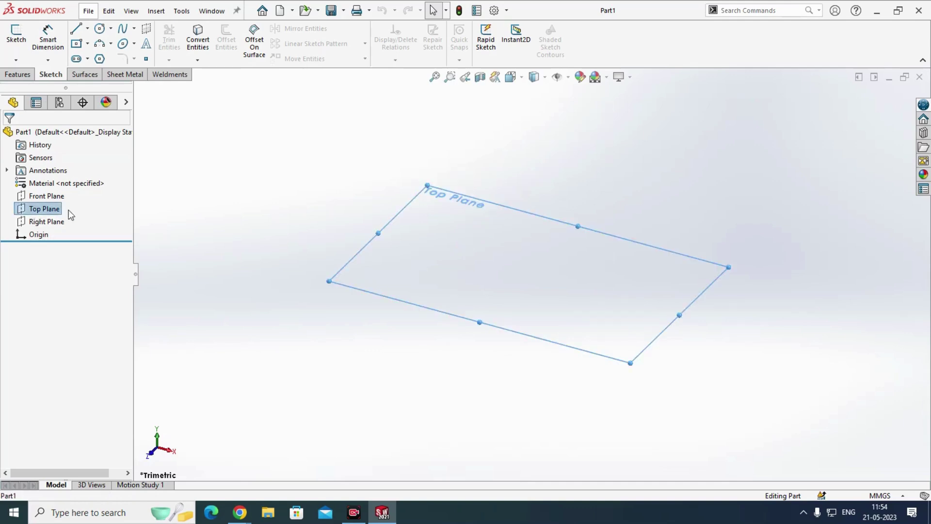
# Step: Start a sketch on the Top Plane and draw a six-point zigzag plus a joined, nearly horizontal line about 291 mm long crossing it
pyautogui.click(104, 194)
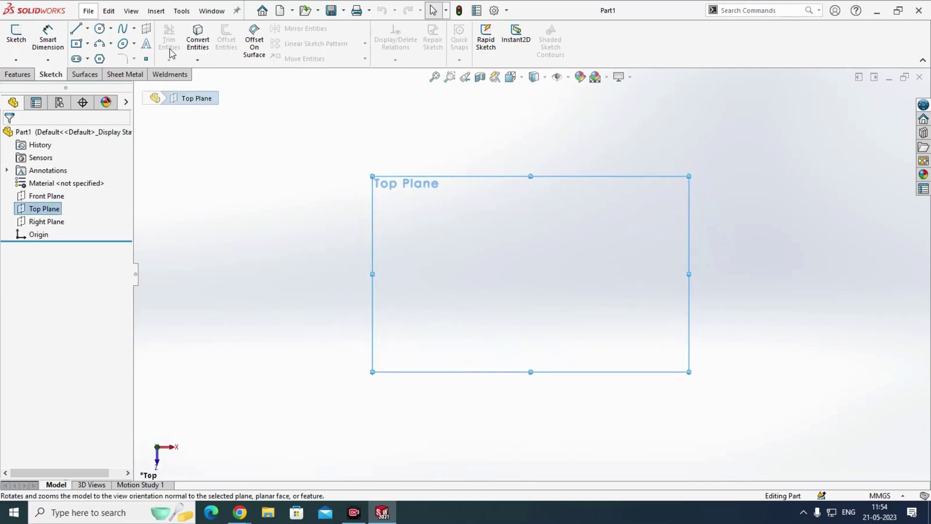
pyautogui.click(77, 31)
pyautogui.click(317, 289)
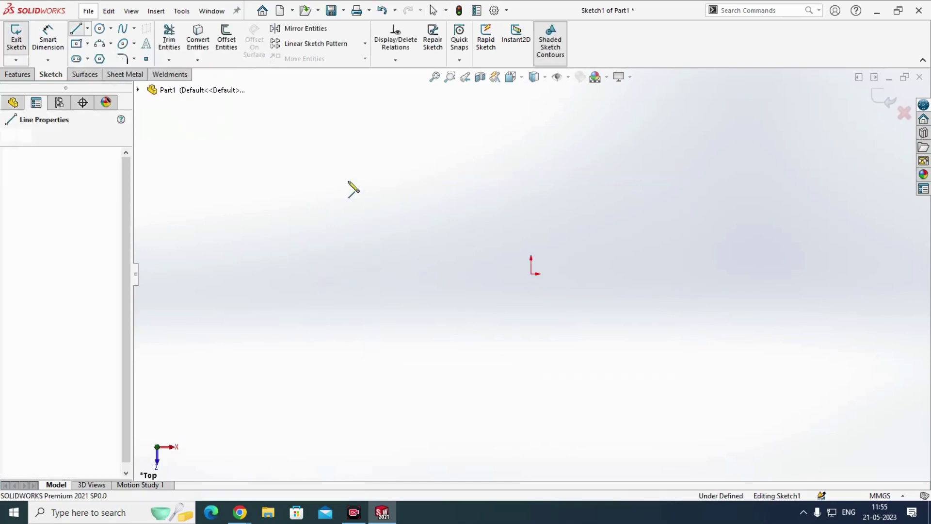
pyautogui.click(374, 160)
pyautogui.click(440, 300)
pyautogui.click(509, 156)
pyautogui.click(637, 321)
pyautogui.click(690, 160)
pyautogui.click(815, 231)
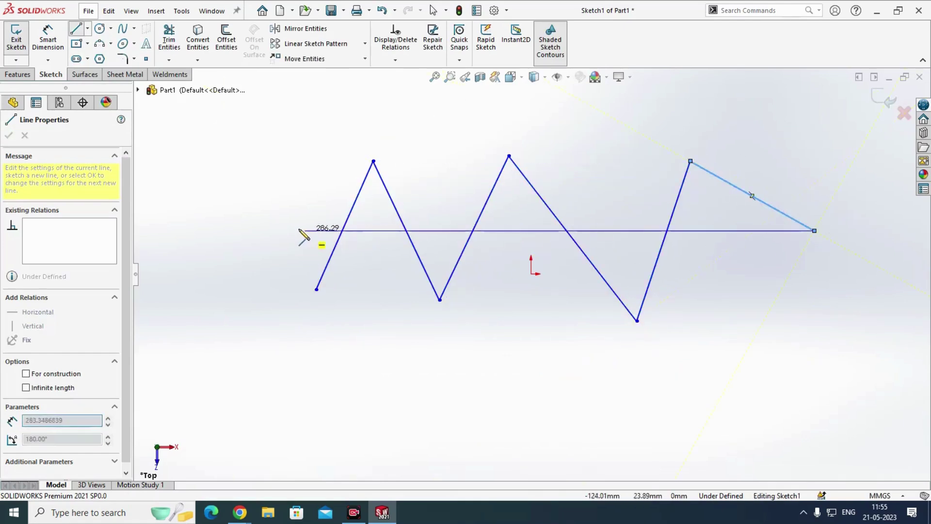
pyautogui.click(297, 226)
pyautogui.press('Escape')
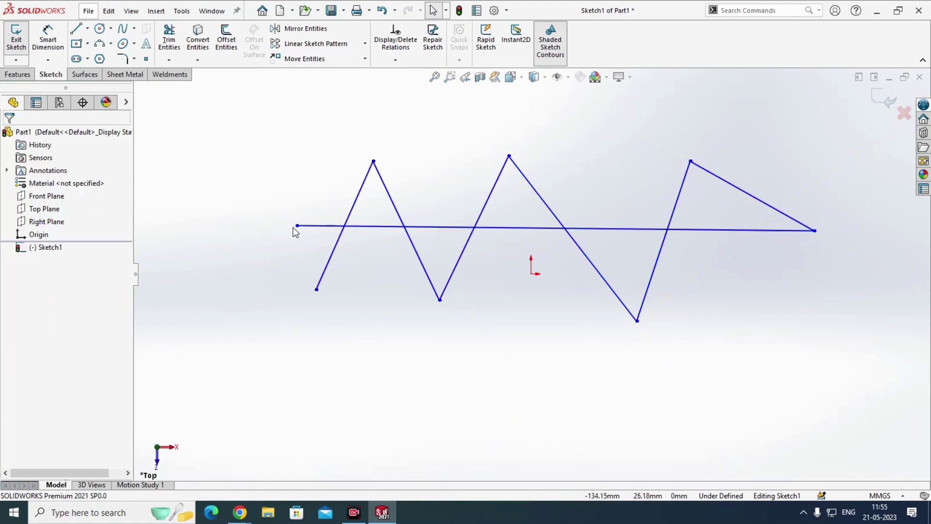
# Step: Delete the long line crossing the zigzag, and undo the deletion
pyautogui.click(314, 226)
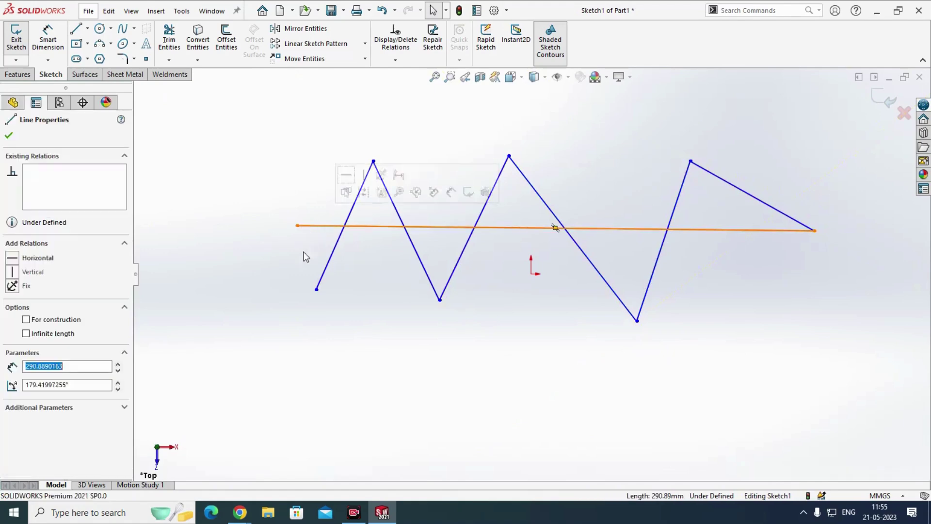
pyautogui.press('Delete')
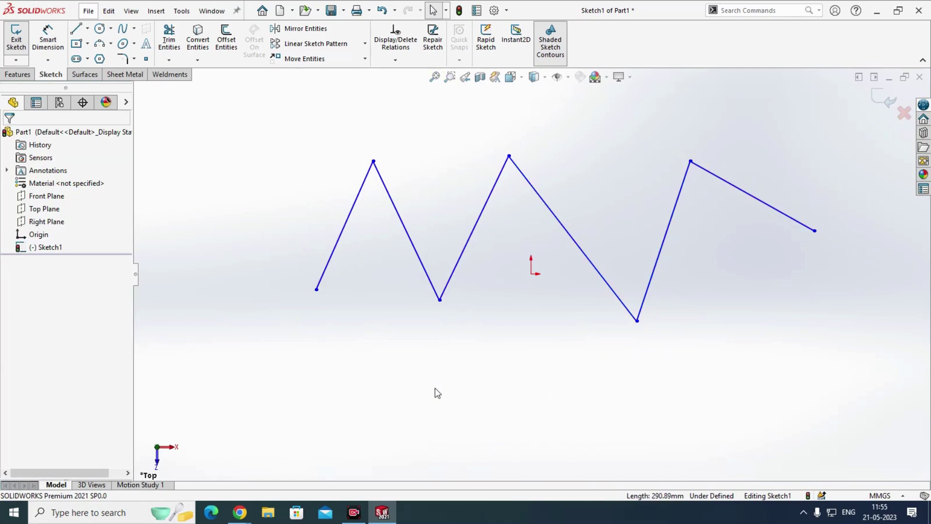
pyautogui.hotkey('ctrl', 'z')
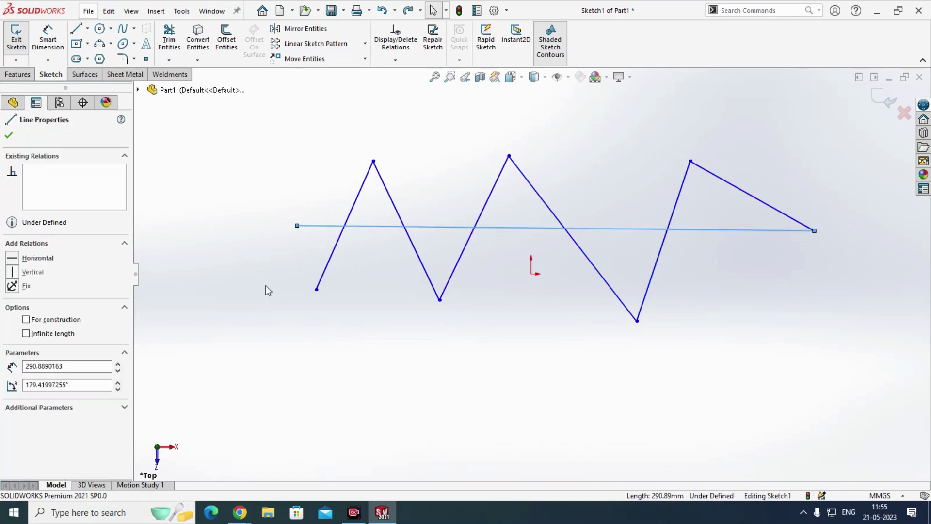
pyautogui.press('Escape')
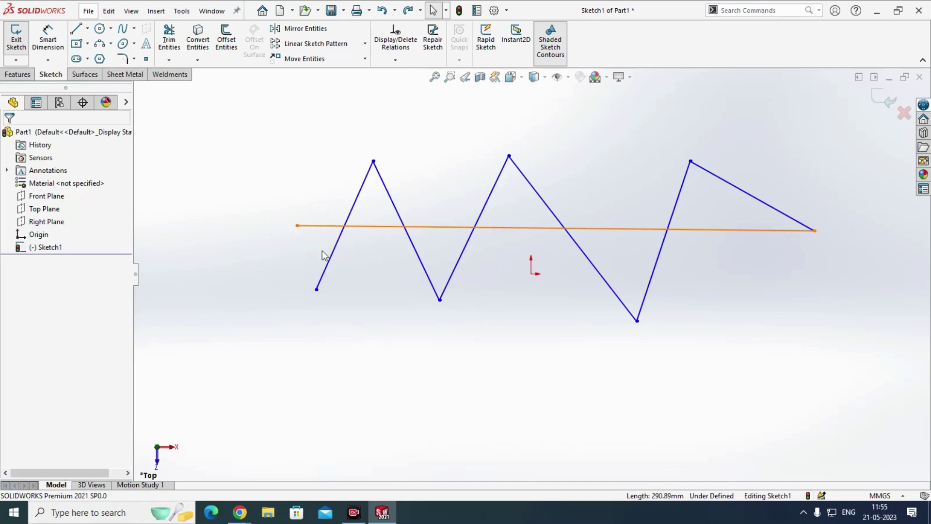
# Step: Power-trim all the zigzag segments and the long crossing line, and undo the trimming
pyautogui.click(170, 45)
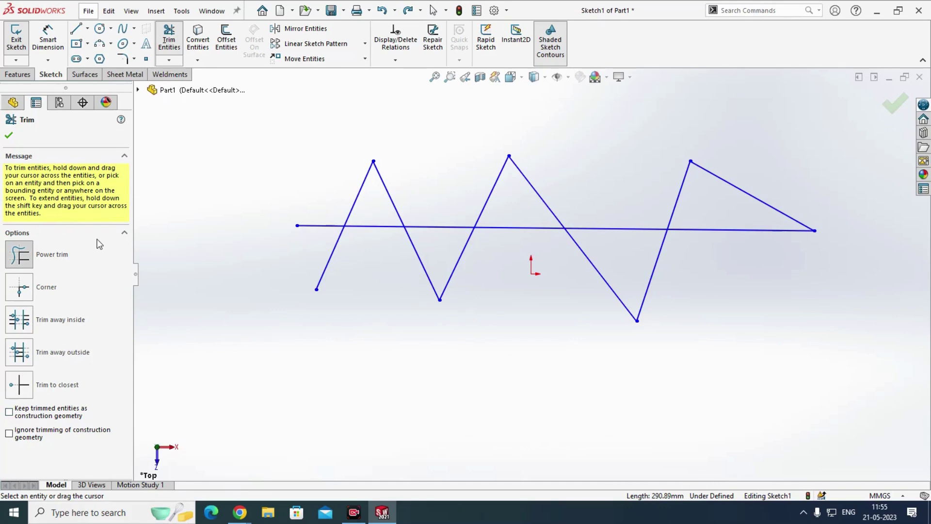
pyautogui.click(19, 257)
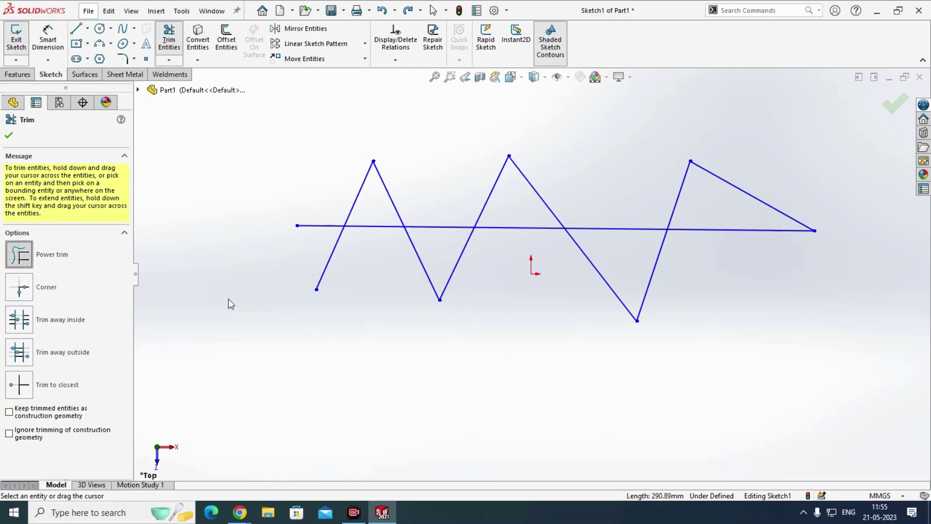
pyautogui.moveTo(244, 281)
pyautogui.mouseDown()
pyautogui.moveTo(304, 275)
pyautogui.moveTo(304, 264)
pyautogui.moveTo(268, 245)
pyautogui.moveTo(259, 221)
pyautogui.moveTo(264, 265)
pyautogui.moveTo(304, 242)
pyautogui.moveTo(314, 210)
pyautogui.moveTo(365, 193)
pyautogui.moveTo(432, 183)
pyautogui.moveTo(510, 199)
pyautogui.moveTo(544, 188)
pyautogui.moveTo(676, 197)
pyautogui.moveTo(790, 175)
pyautogui.moveTo(745, 266)
pyautogui.moveTo(676, 281)
pyautogui.moveTo(631, 225)
pyautogui.moveTo(604, 290)
pyautogui.moveTo(511, 224)
pyautogui.moveTo(467, 240)
pyautogui.moveTo(386, 246)
pyautogui.moveTo(342, 235)
pyautogui.moveTo(322, 293)
pyautogui.mouseUp()
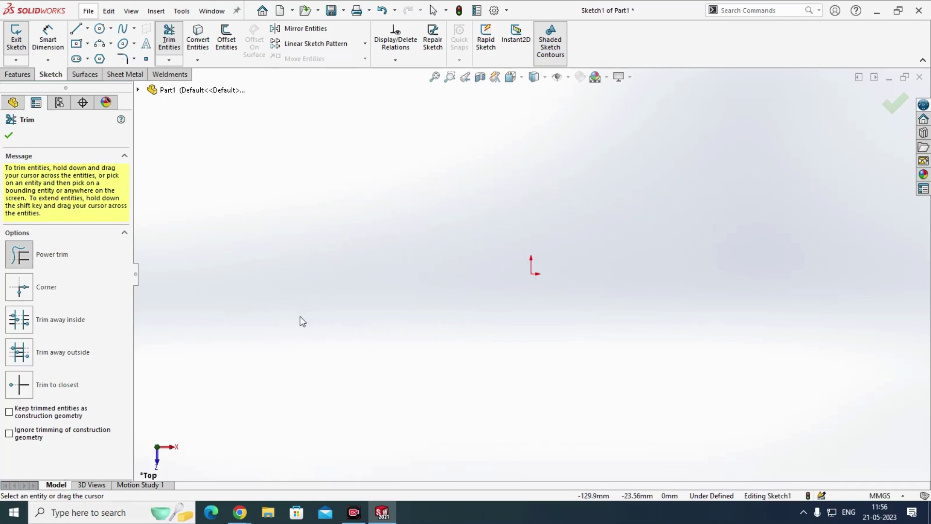
pyautogui.hotkey('ctrl', 'z')
# Step: Using Trim to closest, remove the whole crossing line, the lower part of the fourth zigzag segment and all of the fifth
pyautogui.click(169, 39)
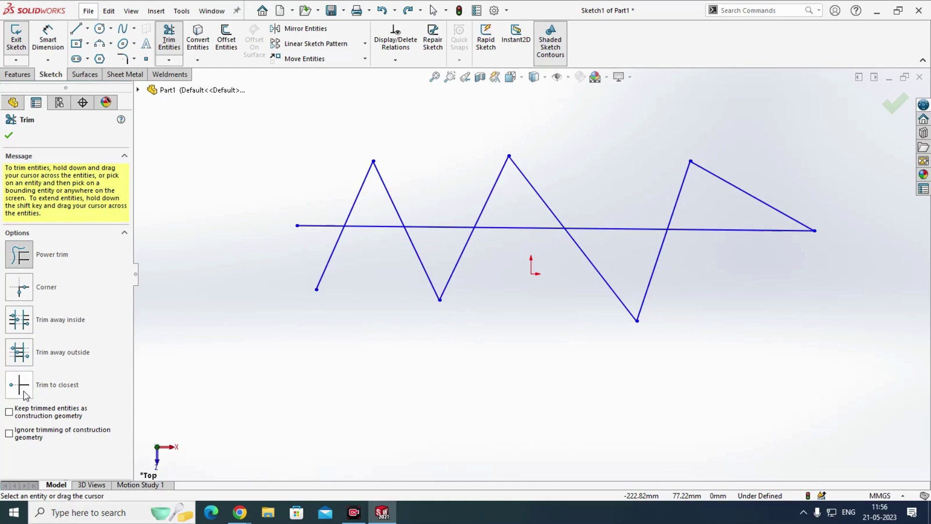
pyautogui.click(25, 396)
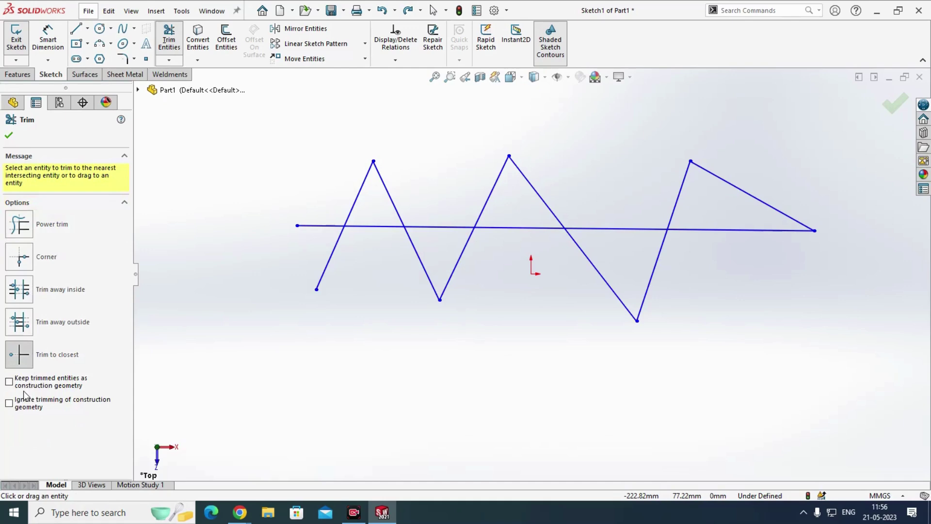
pyautogui.click(326, 226)
pyautogui.click(376, 228)
pyautogui.click(452, 230)
pyautogui.click(501, 230)
pyautogui.click(607, 287)
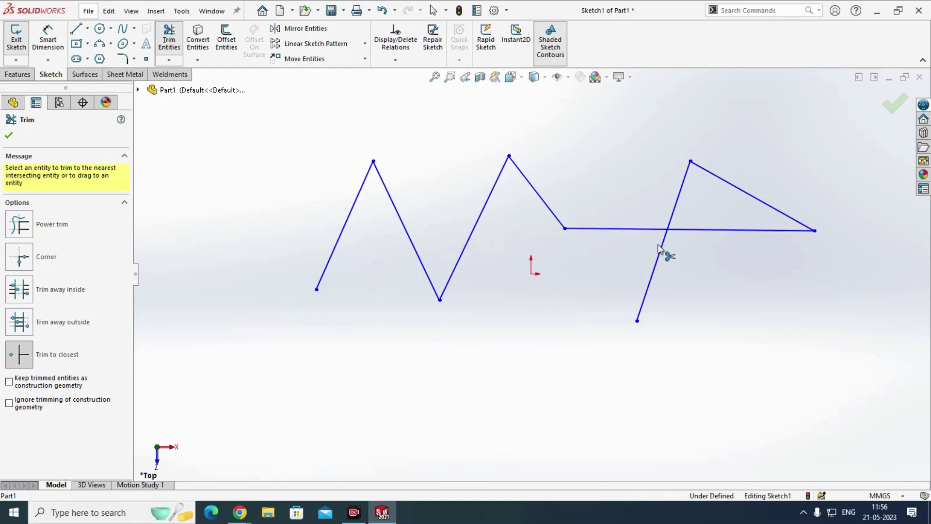
pyautogui.click(675, 216)
pyautogui.click(661, 251)
pyautogui.click(629, 229)
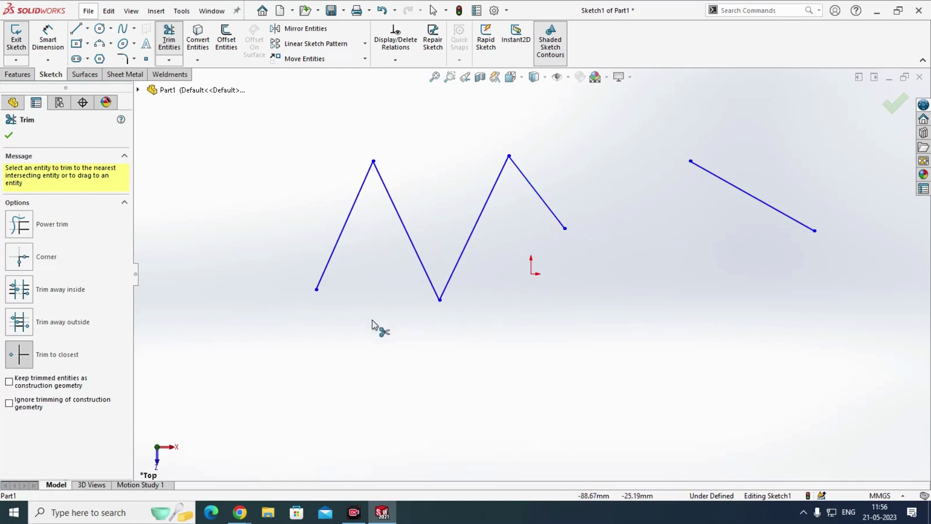
pyautogui.press('Escape')
# Step: Delete all the remaining zigzag lines from the sketch
pyautogui.moveTo(816, 154); pyautogui.dragTo(132, 367)
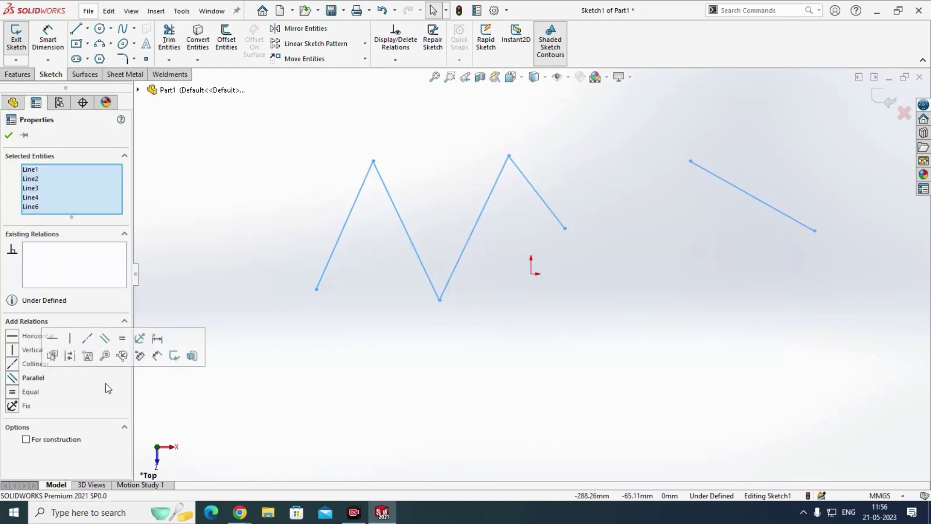
pyautogui.press('Delete')
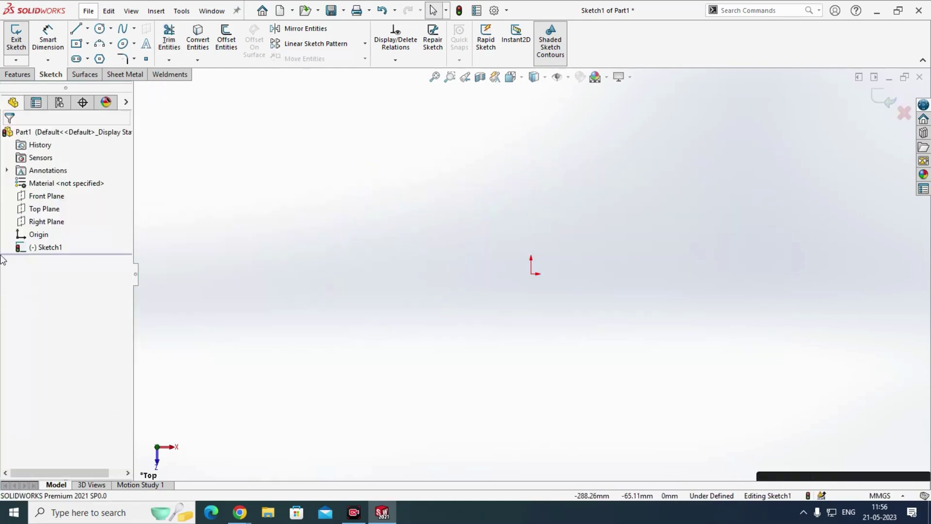
# Step: Sketch a slightly tilted upright line about 132 mm long left of the origin and a separate vertical line of similar length nearer the origin
pyautogui.click(77, 29)
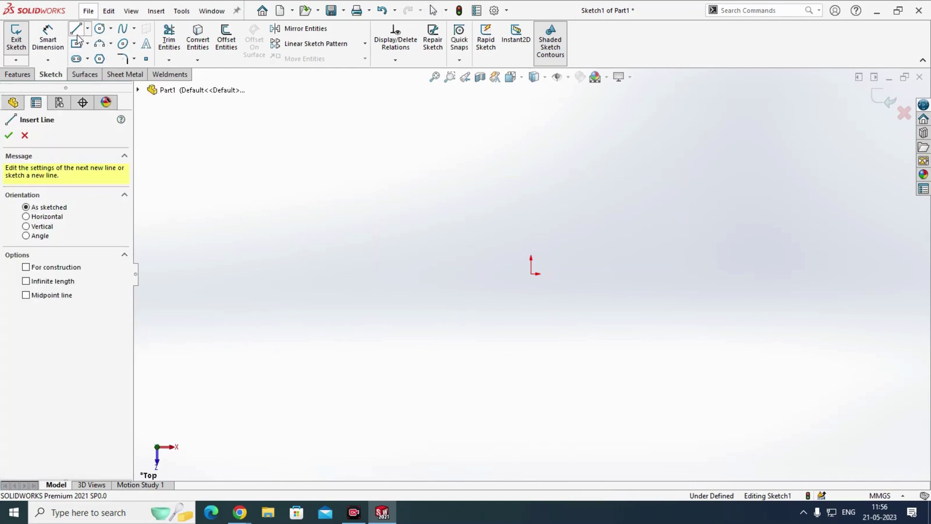
pyautogui.click(364, 194)
pyautogui.click(353, 427)
pyautogui.press('Escape')
pyautogui.click(76, 28)
pyautogui.click(507, 180)
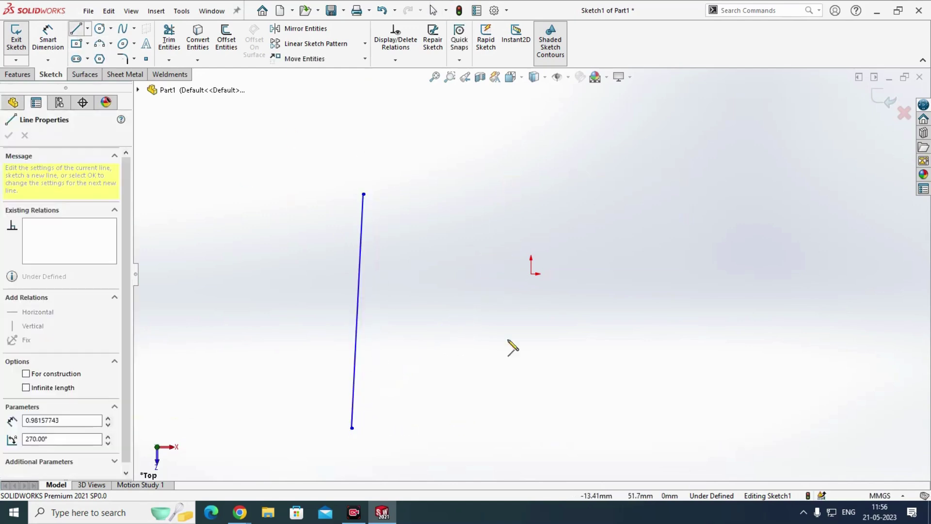
pyautogui.click(508, 413)
pyautogui.press('Escape')
# Step: Sketch a connected four-segment zigzag crossing both upright lines, with a horizontal segment as its lowest one
pyautogui.click(76, 28)
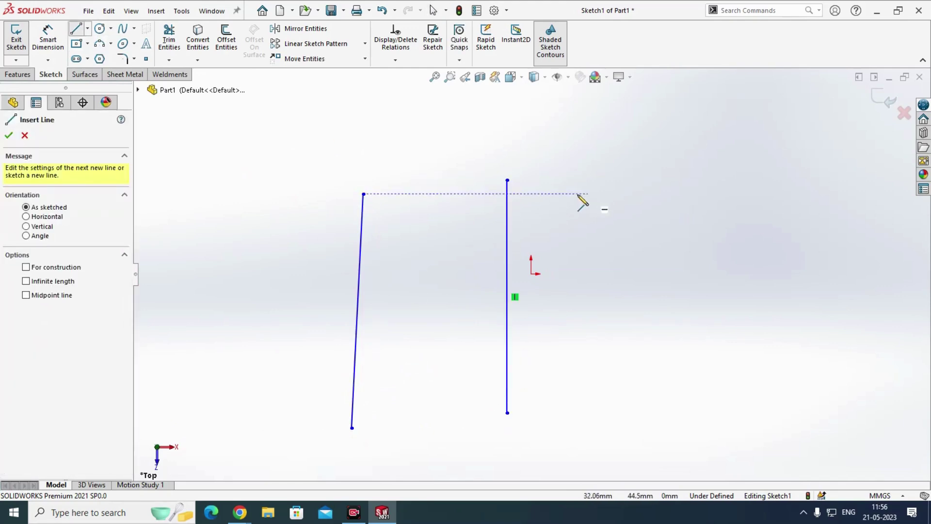
pyautogui.click(571, 194)
pyautogui.click(313, 274)
pyautogui.click(582, 304)
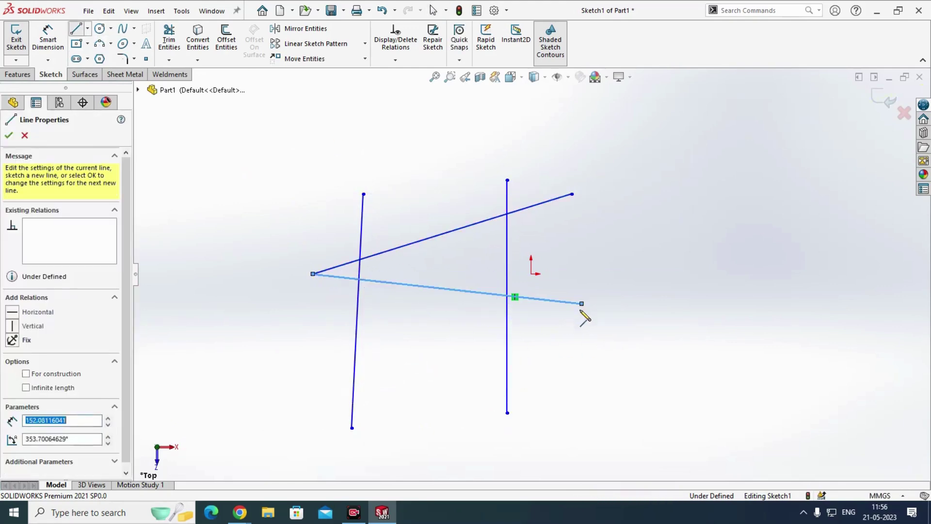
pyautogui.click(242, 377)
pyautogui.click(617, 378)
pyautogui.press('Escape')
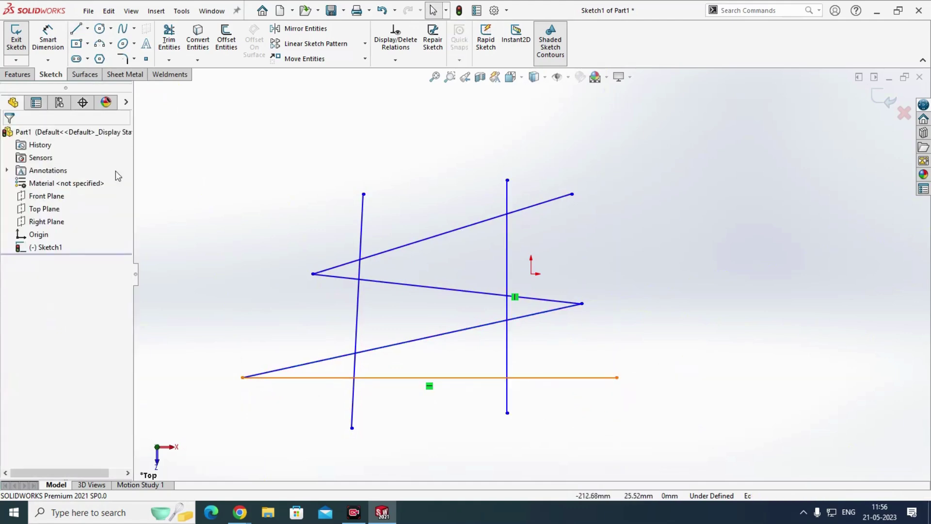
# Step: Using Trim away inside with the two upright lines as boundaries, remove the middle portions of the four crossing lines
pyautogui.click(167, 48)
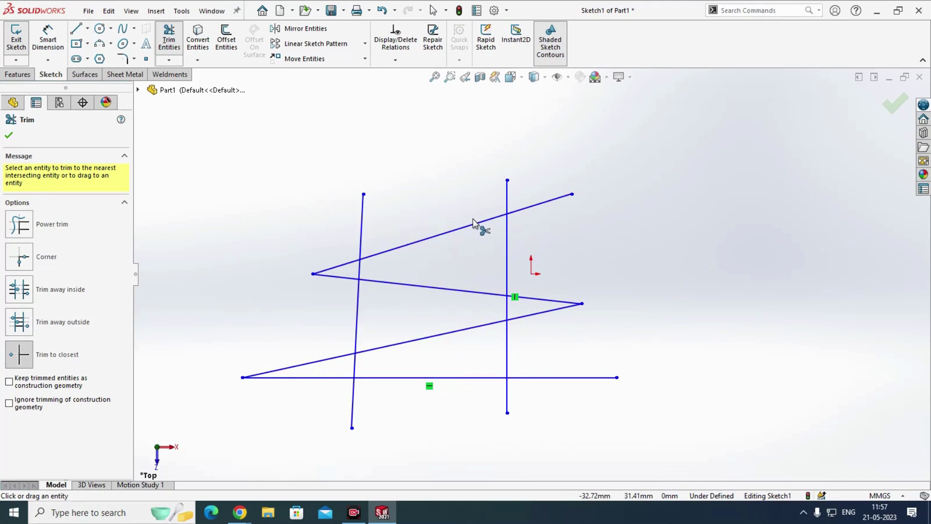
pyautogui.click(19, 289)
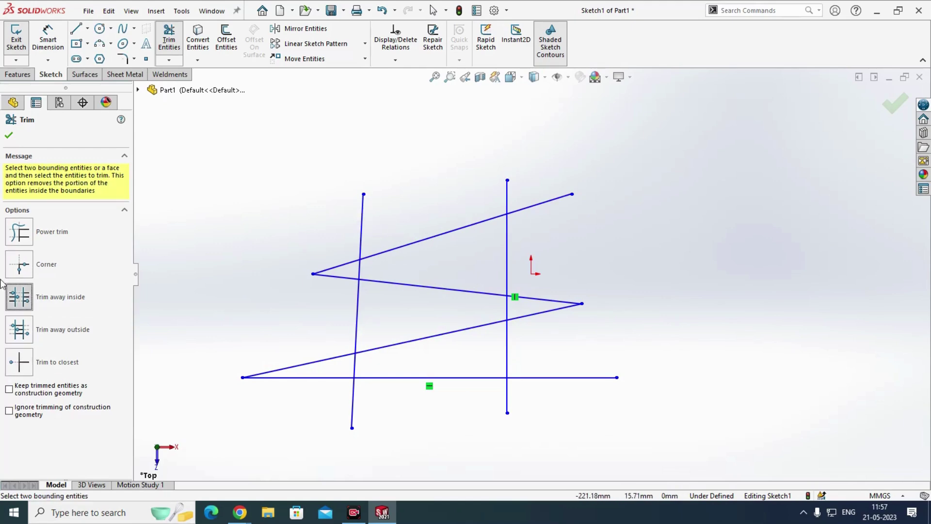
pyautogui.click(363, 223)
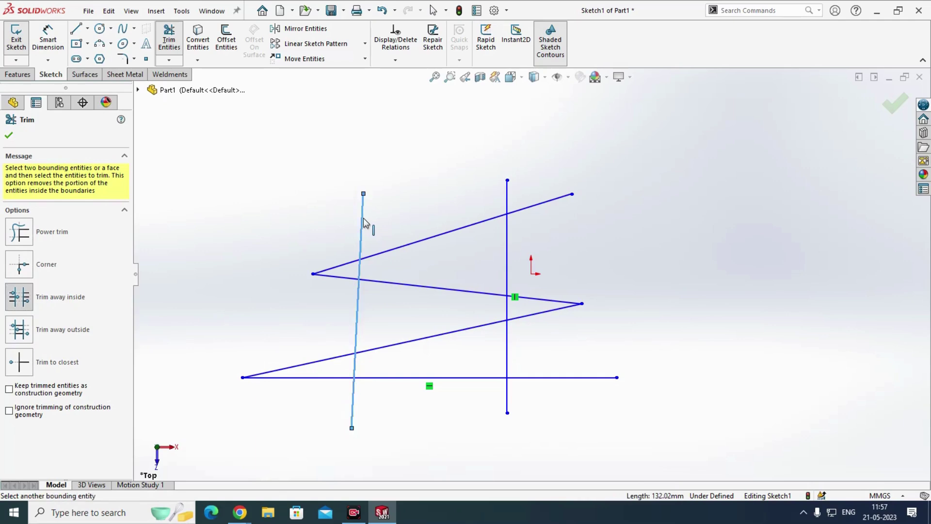
pyautogui.click(507, 206)
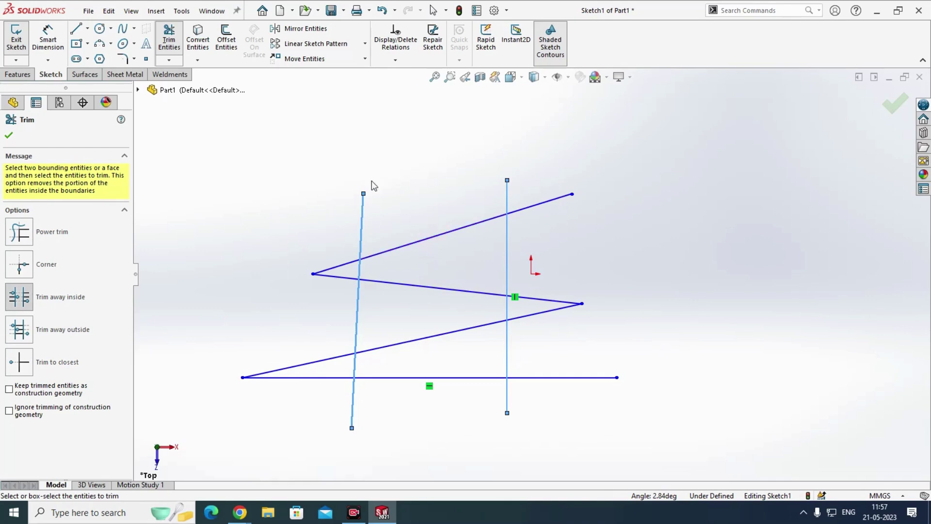
pyautogui.click(558, 201)
pyautogui.click(541, 300)
pyautogui.click(483, 327)
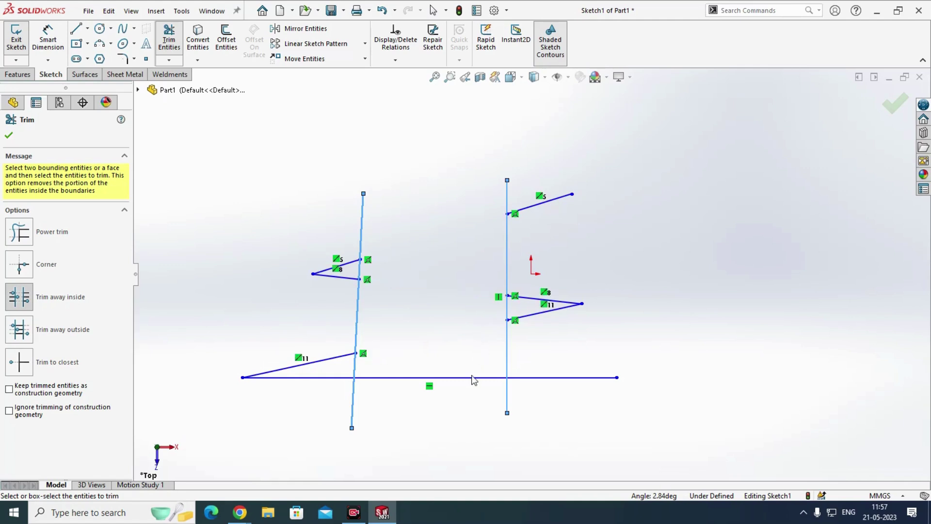
pyautogui.click(471, 379)
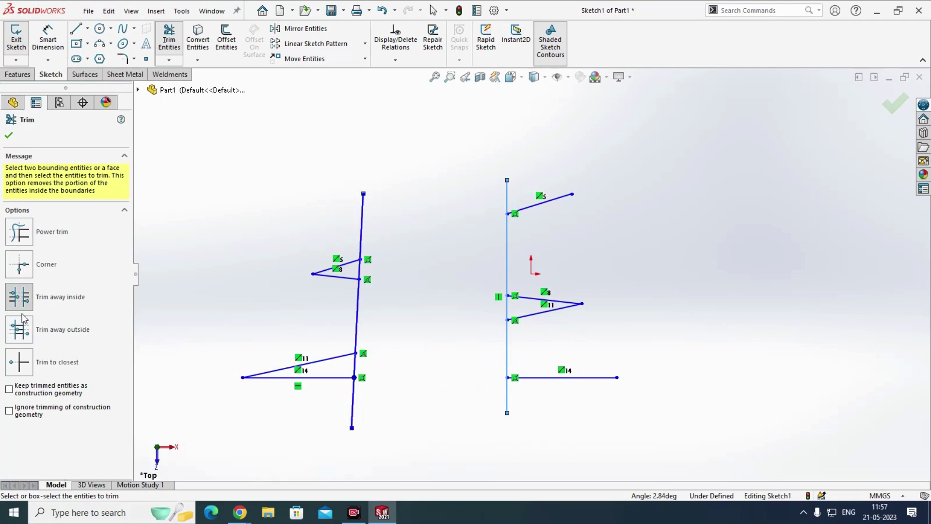
pyautogui.press('Escape')
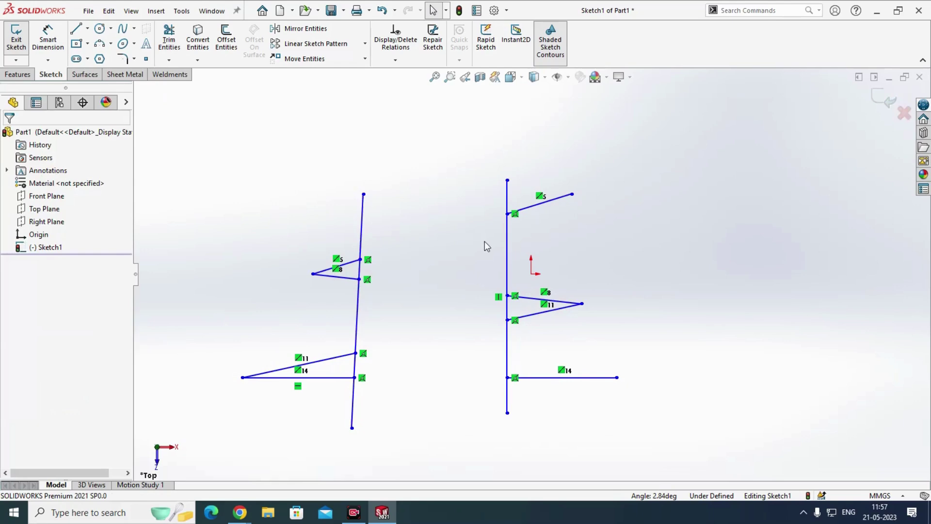
# Step: Undo the four inside trims on the crossing lines
pyautogui.hotkey('ctrl', 'z')
pyautogui.hotkey('ctrl', 'z')
pyautogui.hotkey('ctrl', 'z')
pyautogui.hotkey('ctrl', 'z')
pyautogui.click(442, 235)
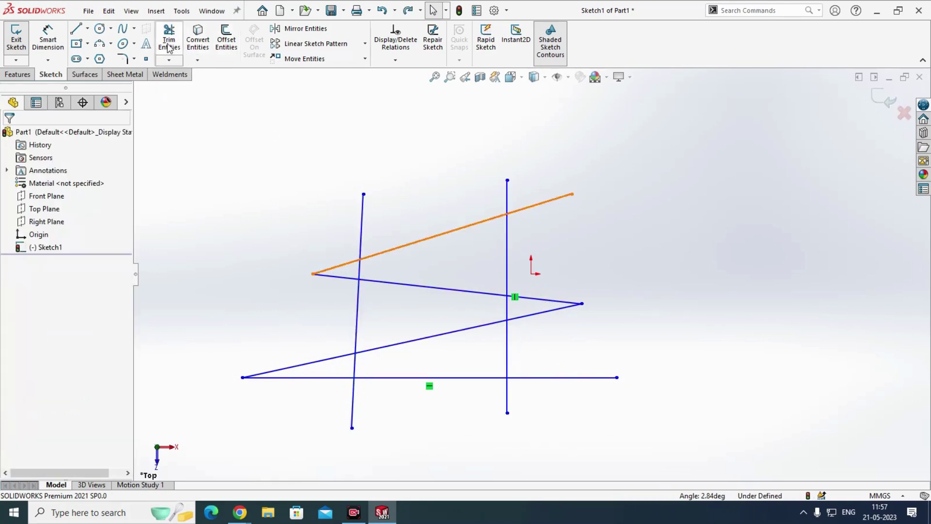
# Step: Using Trim away outside with the two upright lines as boundaries, cut off the outer ends of the four crossing lines
pyautogui.click(169, 47)
pyautogui.click(52, 331)
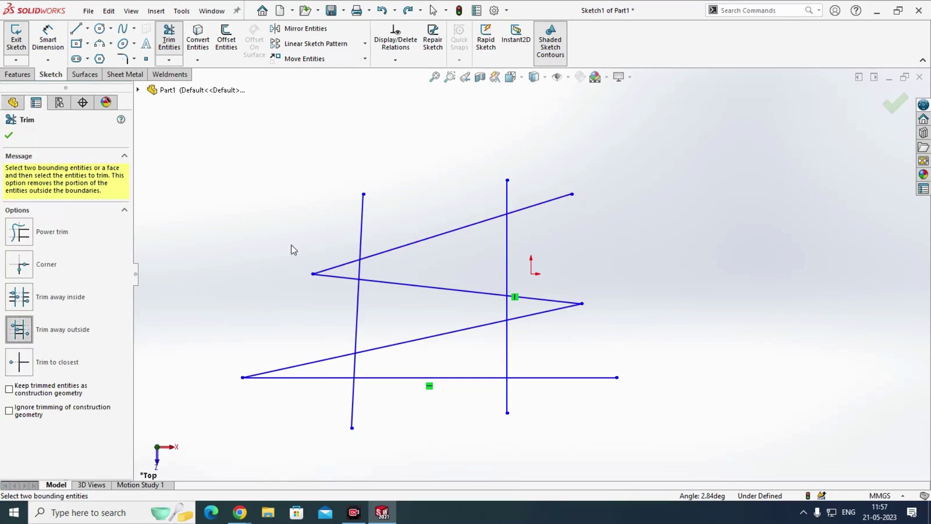
pyautogui.click(362, 208)
pyautogui.click(508, 202)
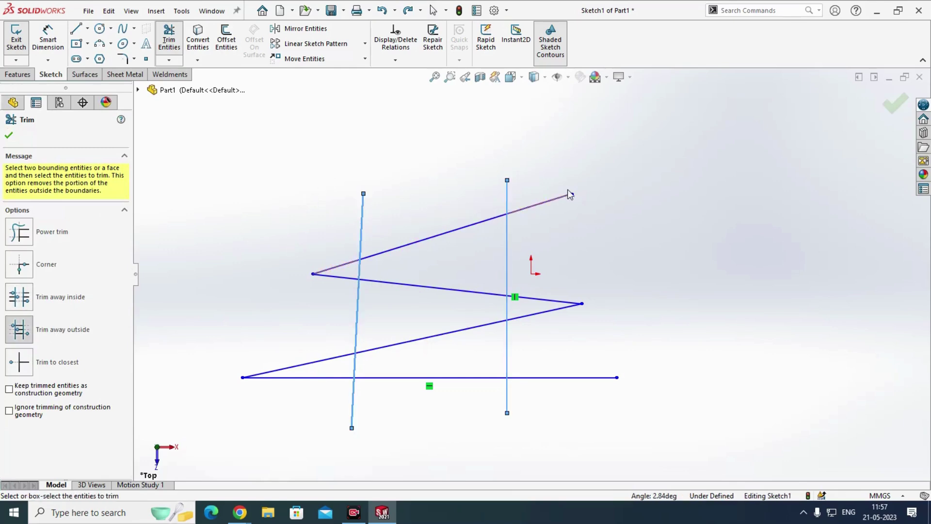
pyautogui.click(462, 229)
pyautogui.click(443, 287)
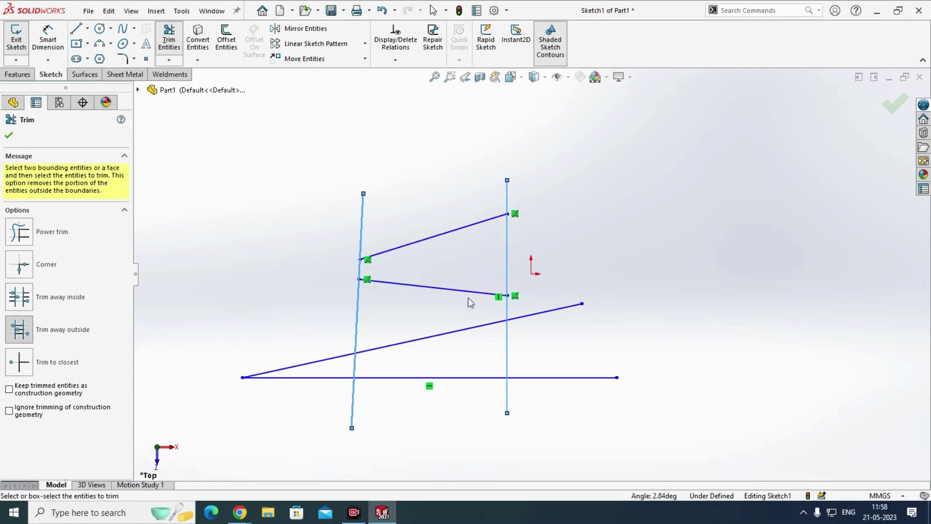
pyautogui.click(542, 315)
pyautogui.click(544, 380)
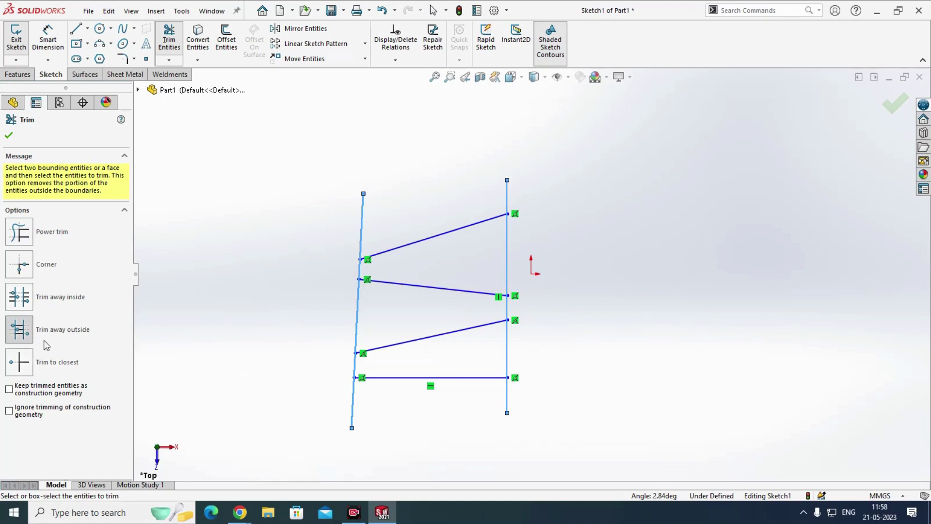
pyautogui.click(22, 334)
pyautogui.press('Escape')
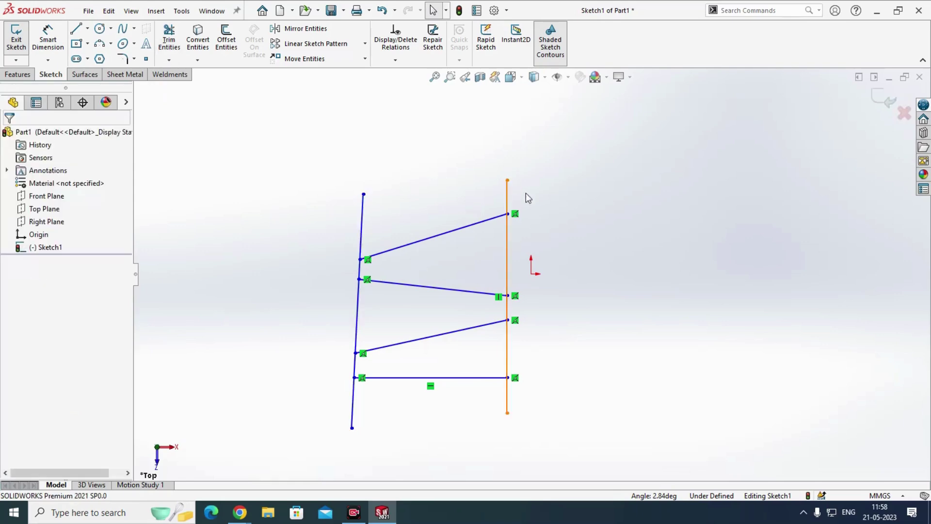
# Step: Delete all the trimmed lines and sketch two crossing lines, one nearly horizontal about 125 mm long and one nearly vertical about 111 mm long
pyautogui.moveTo(593, 149); pyautogui.dragTo(265, 441)
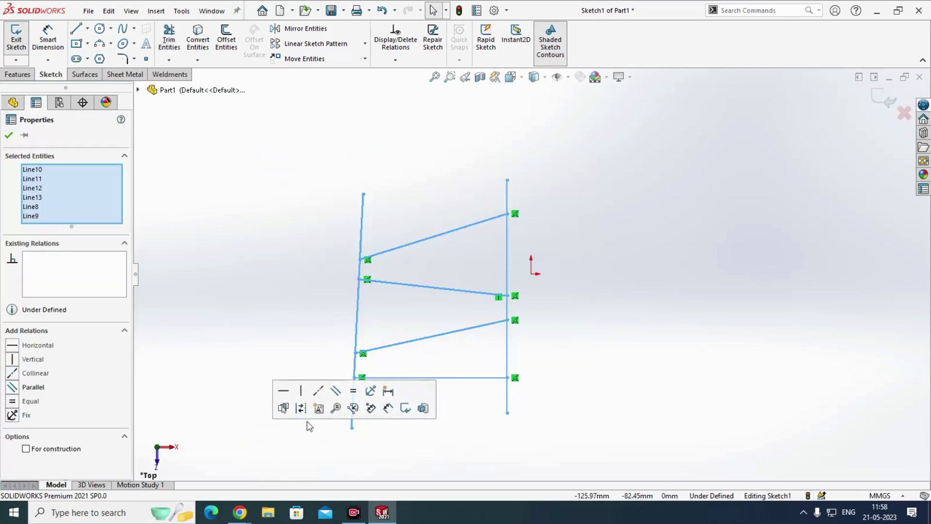
pyautogui.press('Delete')
pyautogui.click(76, 28)
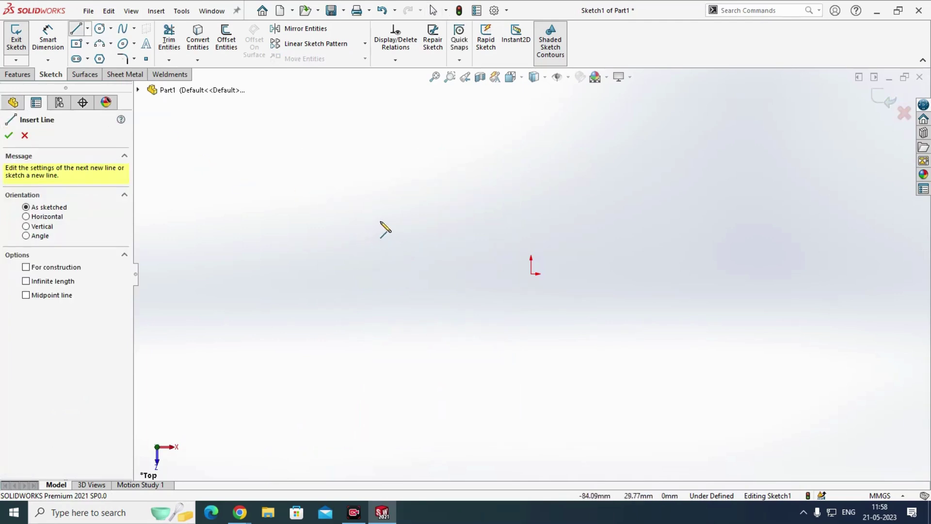
pyautogui.click(360, 228)
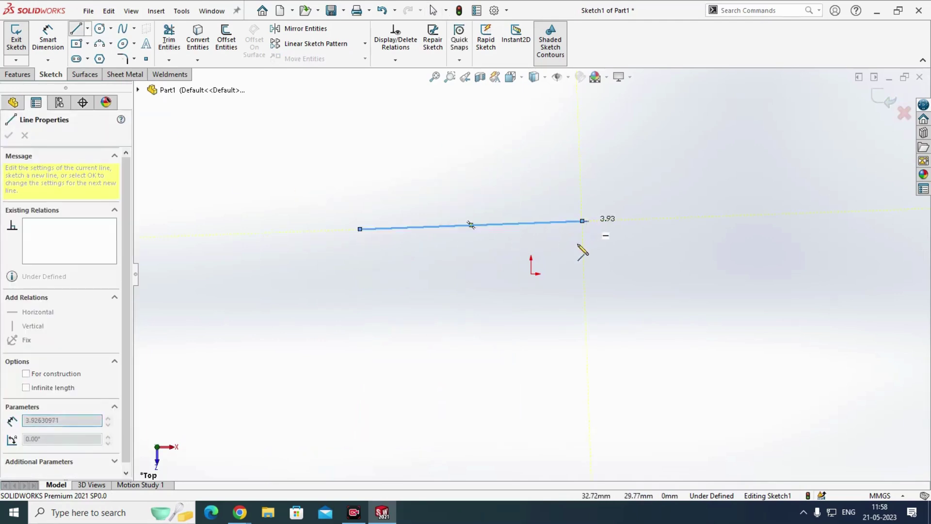
pyautogui.click(583, 222)
pyautogui.press('Escape')
pyautogui.click(76, 28)
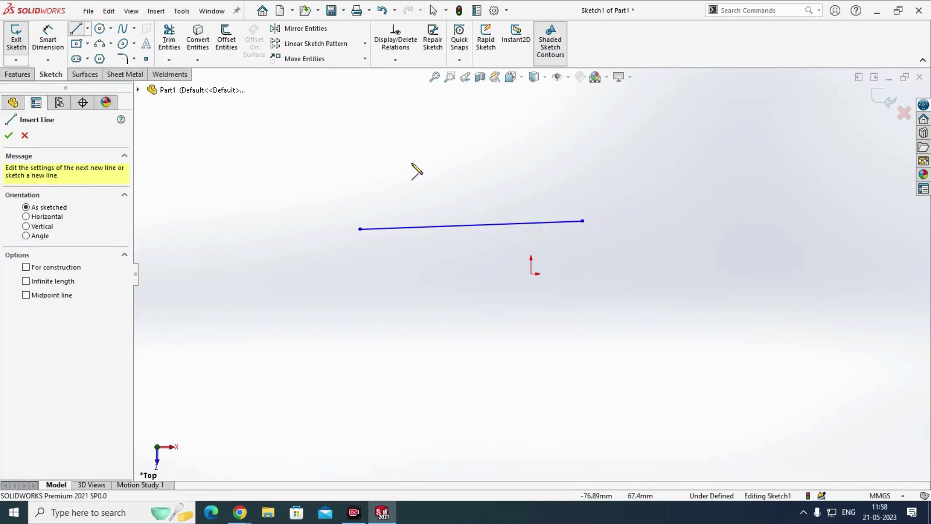
pyautogui.click(425, 165)
pyautogui.click(439, 361)
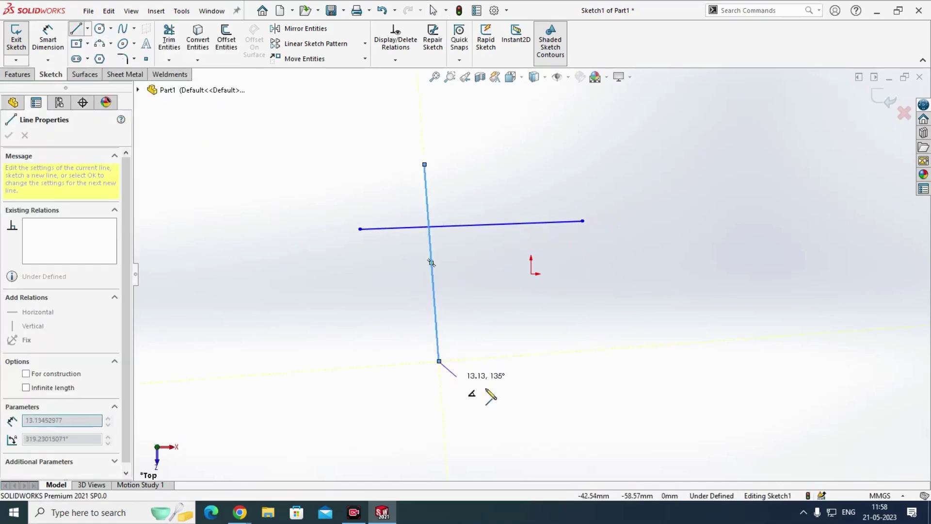
pyautogui.press('Escape')
# Step: Trim the two crossing lines to a corner, keeping the horizontal line's right portion and the upright line's lower portion
pyautogui.click(168, 38)
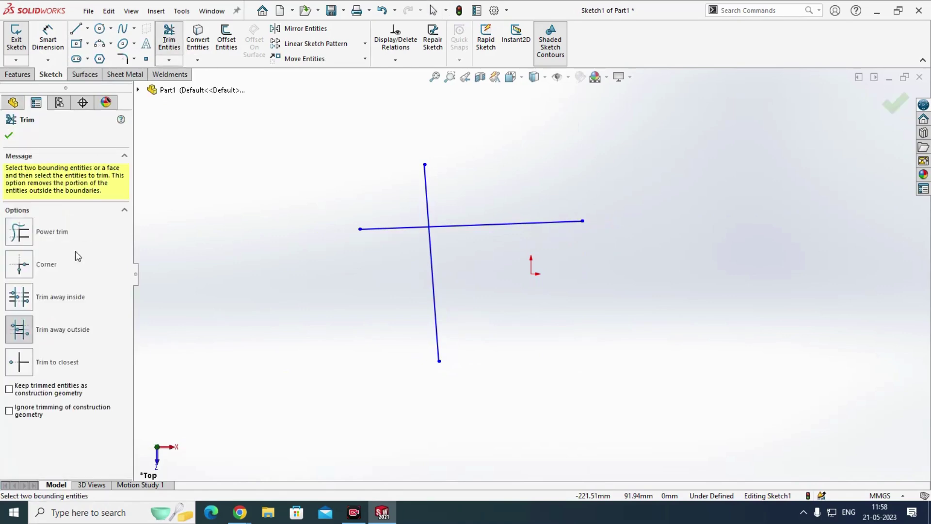
pyautogui.click(19, 264)
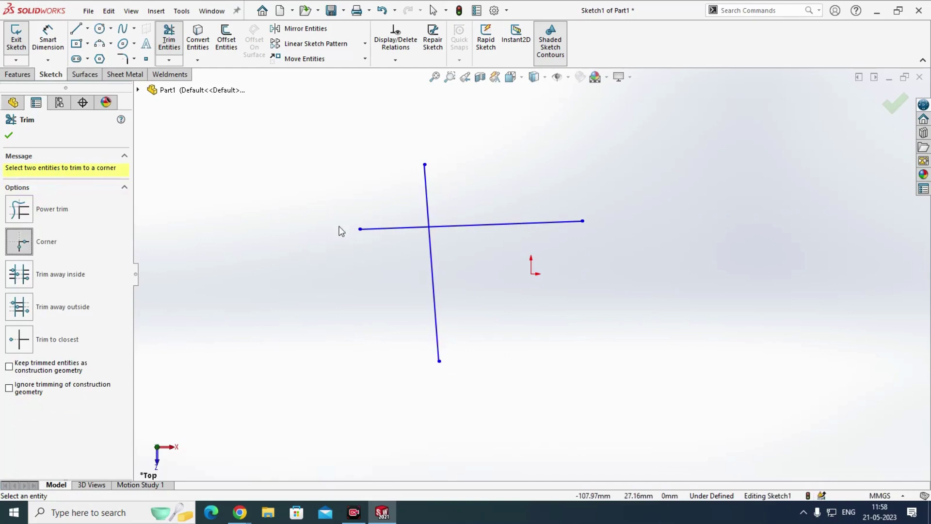
pyautogui.click(481, 225)
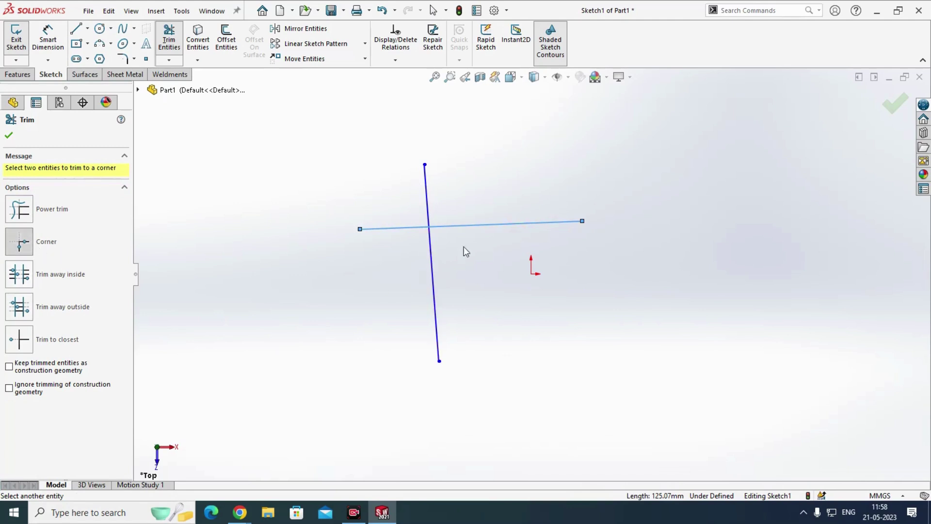
pyautogui.click(433, 290)
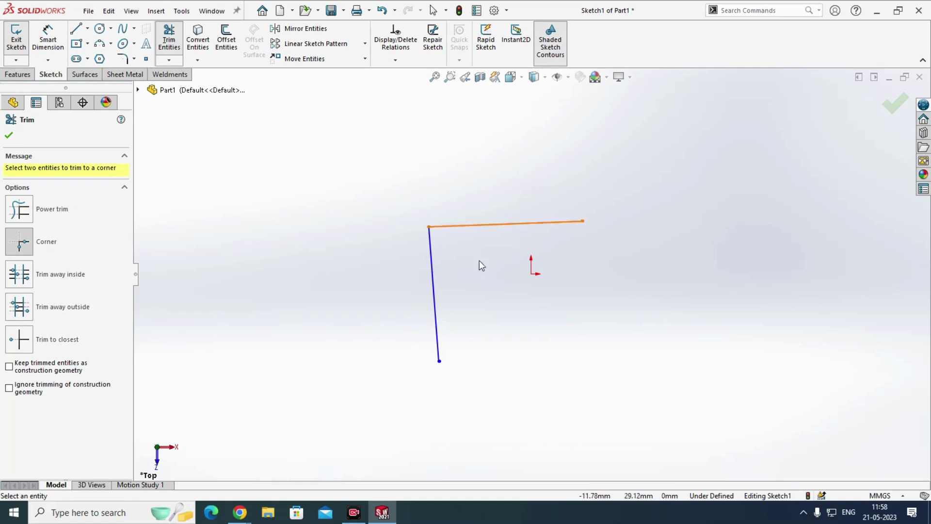
# Step: Undo the corner trim on the two crossing lines
pyautogui.hotkey('ctrl', 'z')
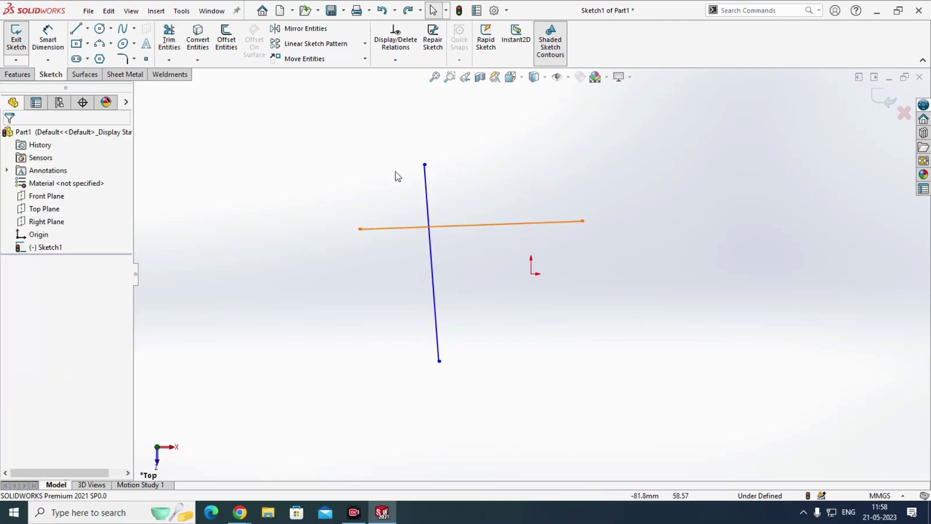
pyautogui.click(428, 202)
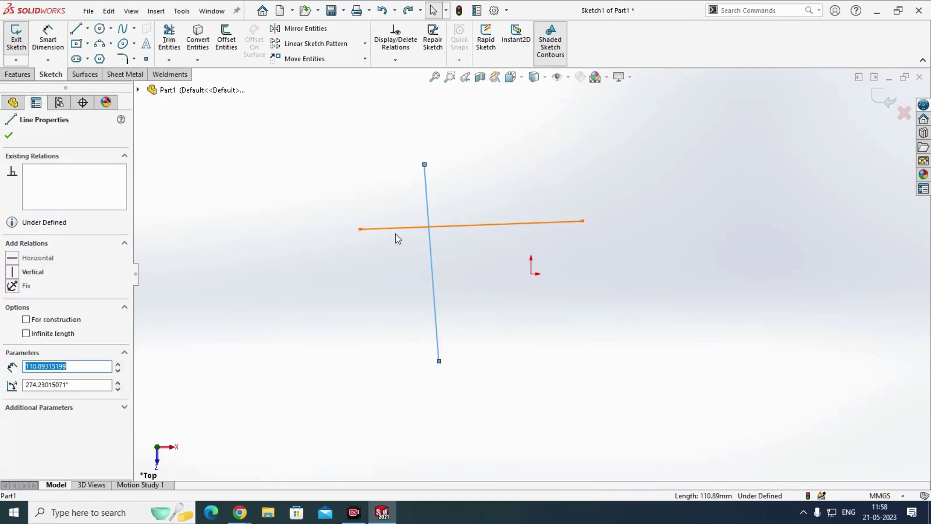
pyautogui.click(392, 232)
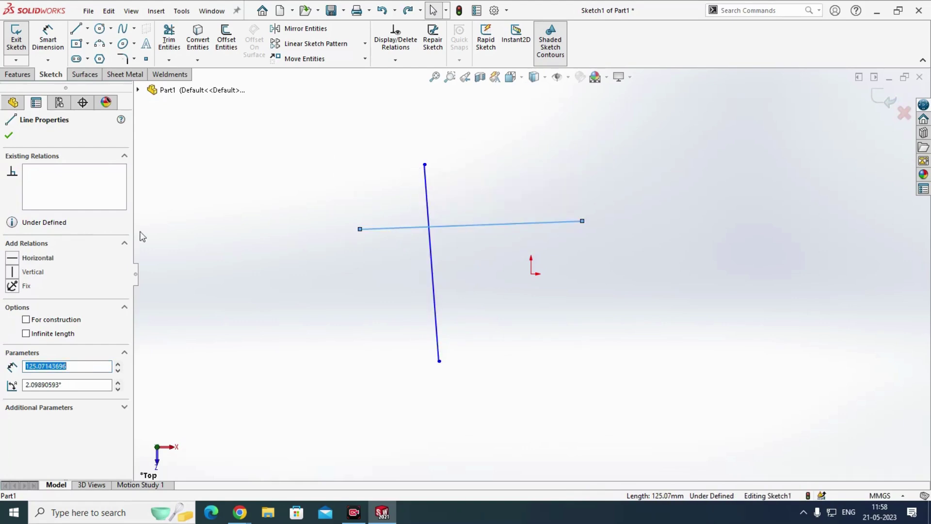
pyautogui.click(152, 100)
# Step: Trim the crossing lines to a corner, keeping the upright line's upper portion and the horizontal line's left portion
pyautogui.click(169, 39)
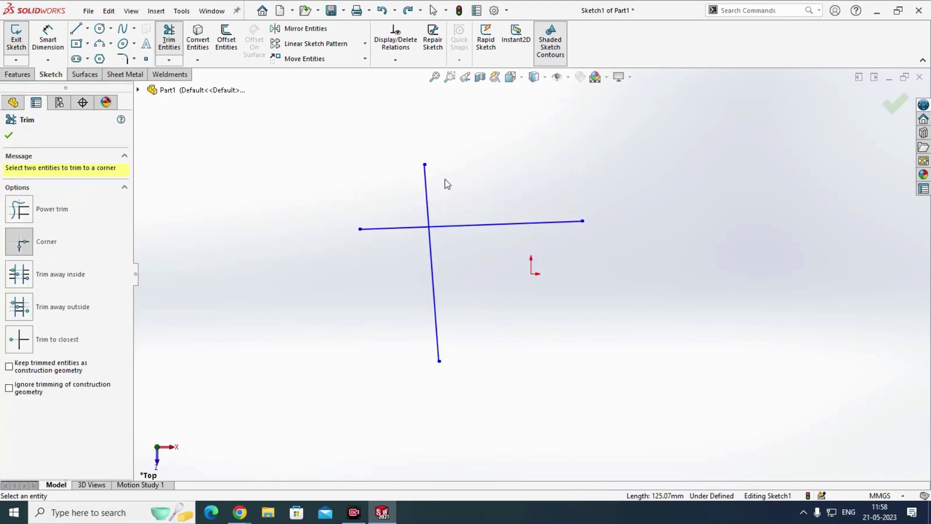
pyautogui.click(426, 185)
pyautogui.click(397, 228)
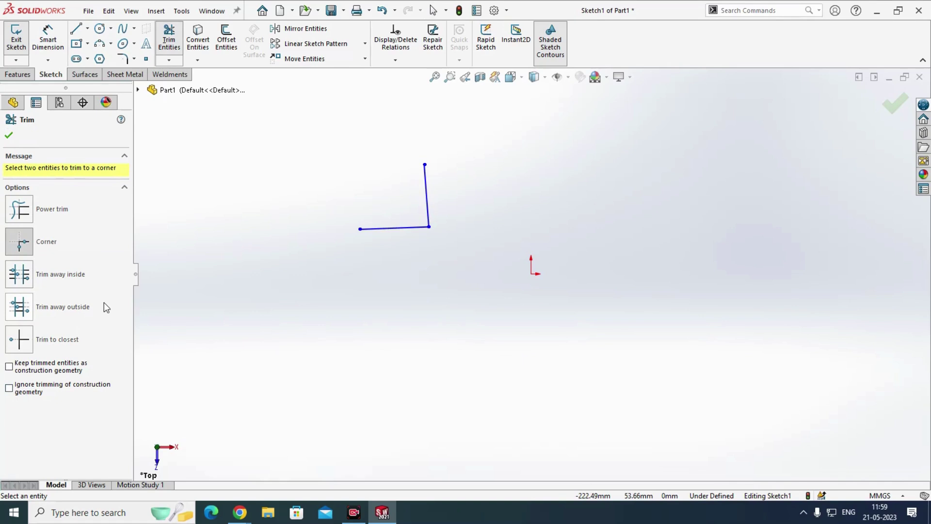
pyautogui.press('Escape')
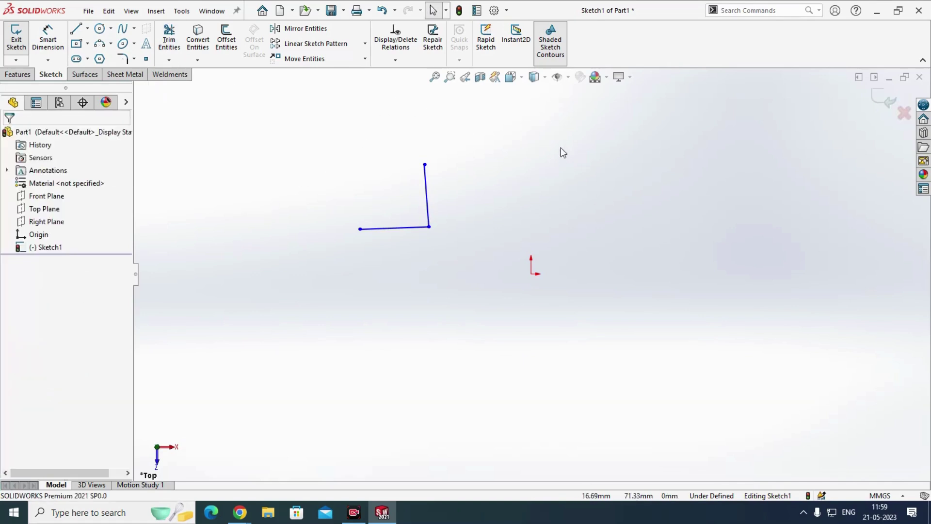
# Step: Delete the two corner lines and sketch a circle with a radius of about 36 mm left of the origin
pyautogui.moveTo(560, 147); pyautogui.dragTo(247, 343)
pyautogui.press('Delete')
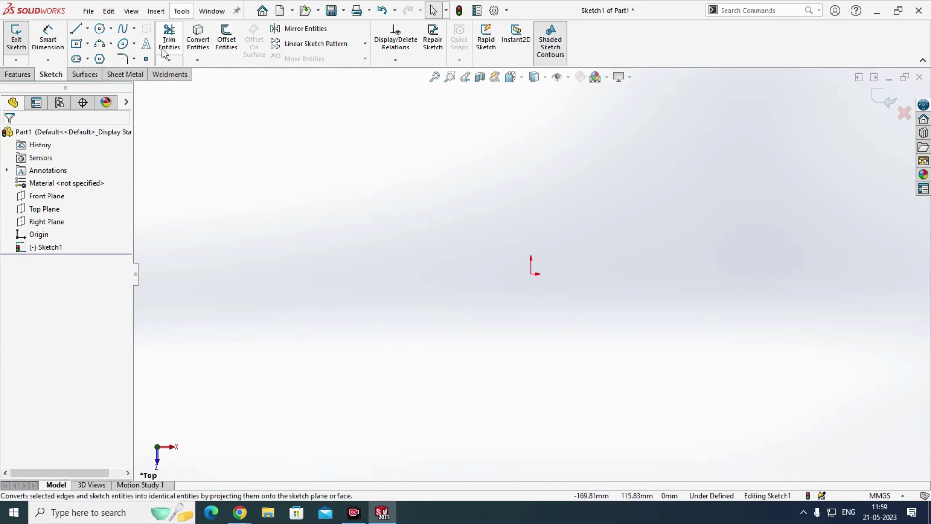
pyautogui.click(100, 29)
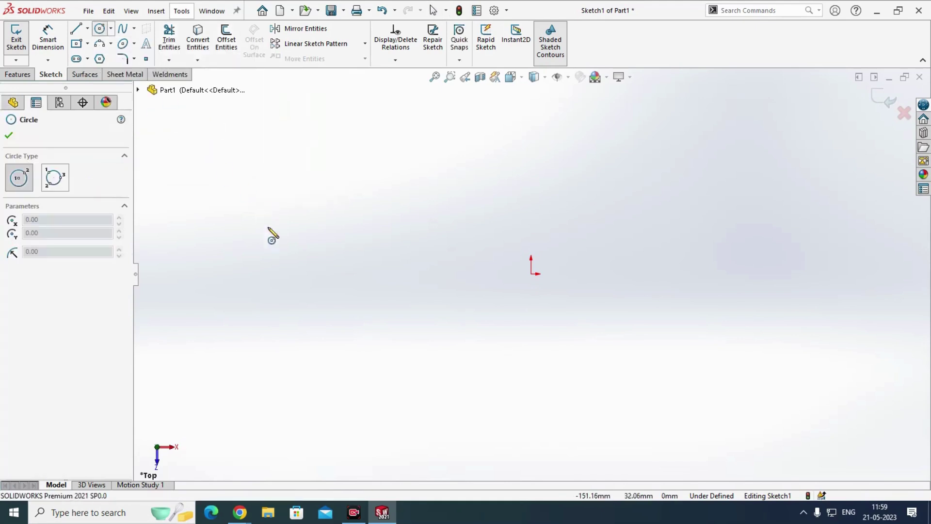
pyautogui.click(269, 288)
pyautogui.click(316, 242)
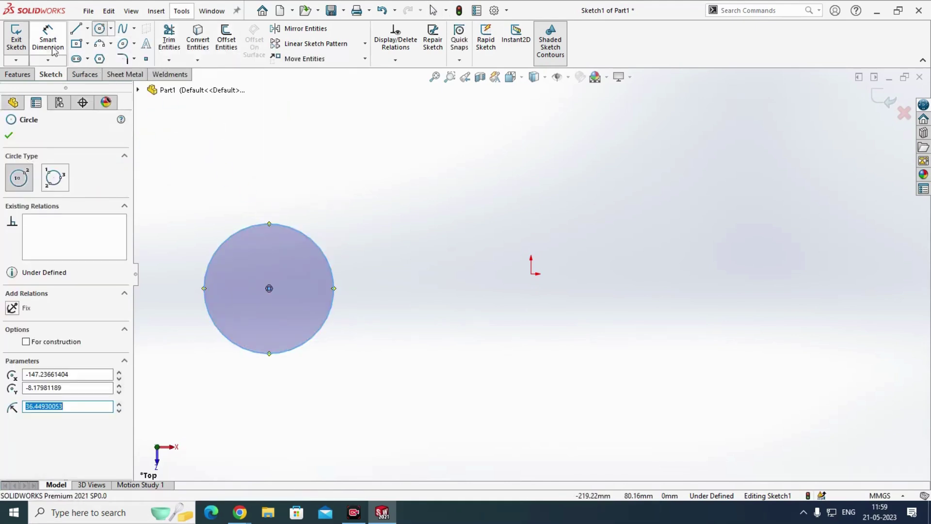
# Step: Sketch a center rectangle above and to the right of the circle, clear of its outline
pyautogui.click(77, 43)
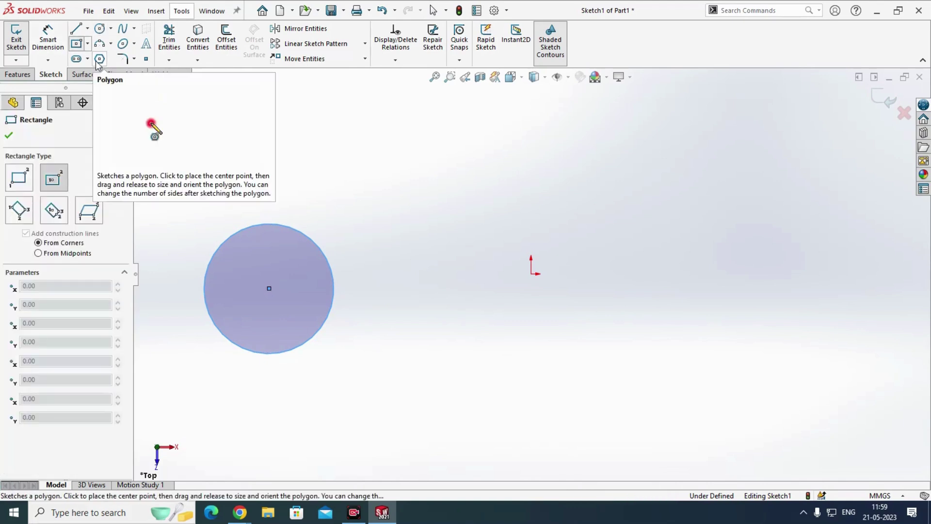
pyautogui.click(439, 153)
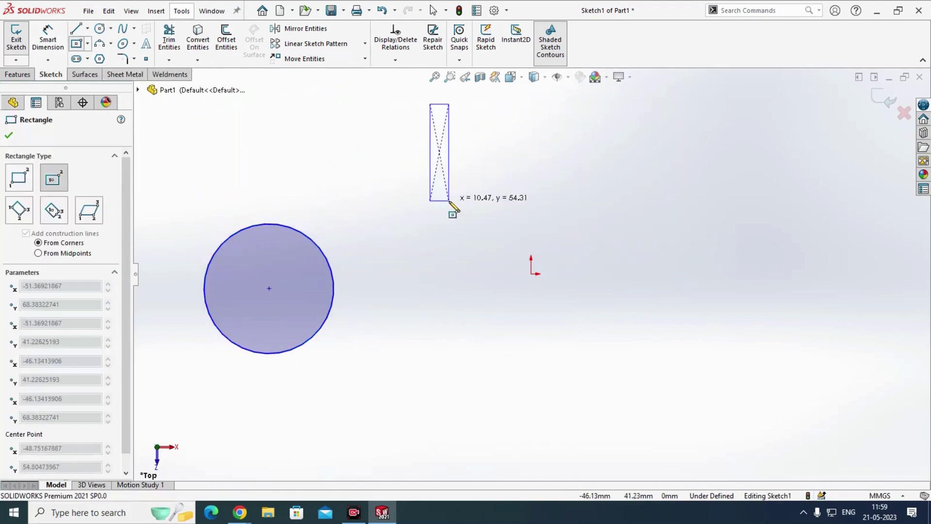
pyautogui.click(524, 208)
pyautogui.press('Escape')
# Step: Sketch a separate horizontal line to the lower right of the origin
pyautogui.scroll(-2, 476, 332)
pyautogui.scroll(1, 473, 327)
pyautogui.scroll(-1, 473, 324)
pyautogui.scroll(3, 475, 323)
pyautogui.click(76, 28)
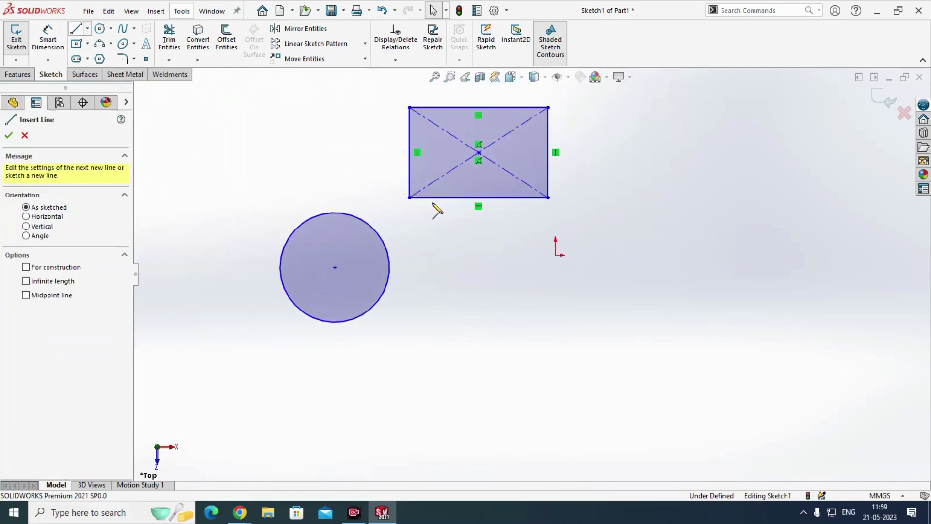
pyautogui.click(734, 310)
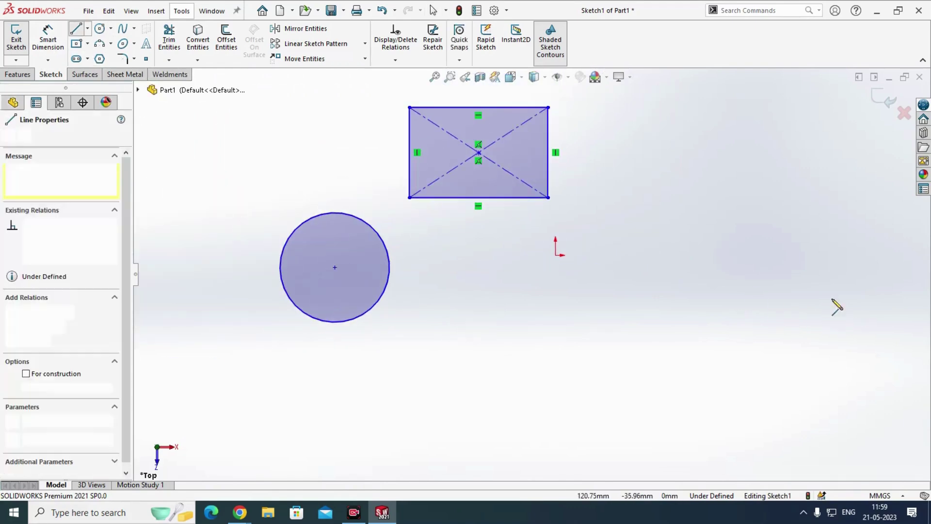
pyautogui.click(858, 311)
pyautogui.press('Escape')
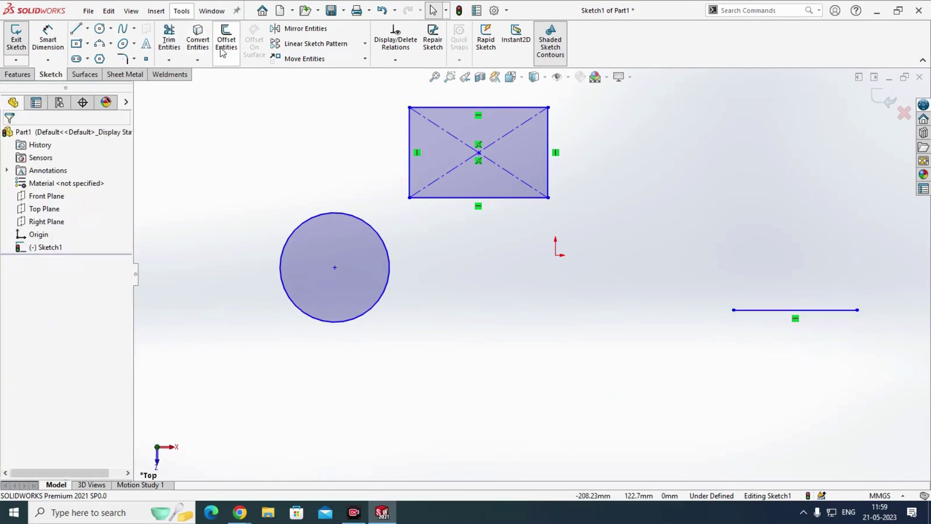
# Step: Offset the circle outward by 10 mm with Add dimensions enabled
pyautogui.click(224, 44)
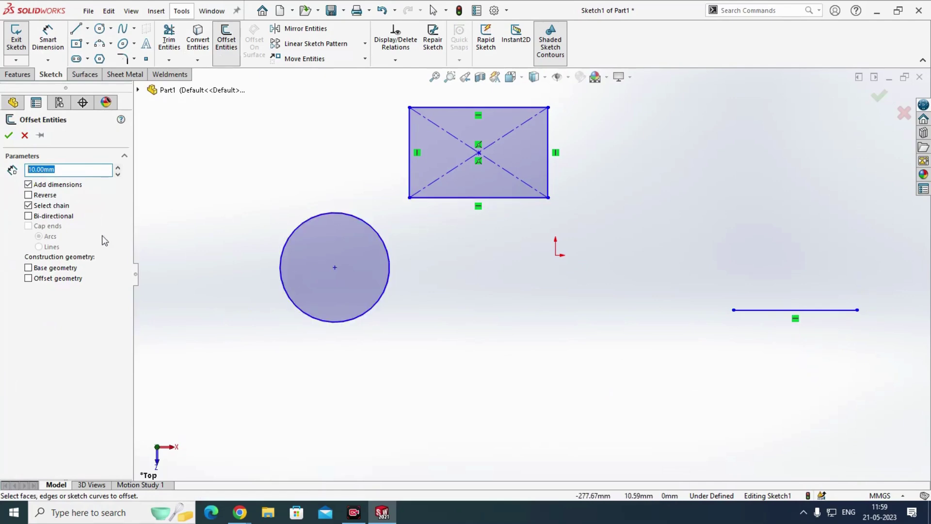
pyautogui.click(301, 225)
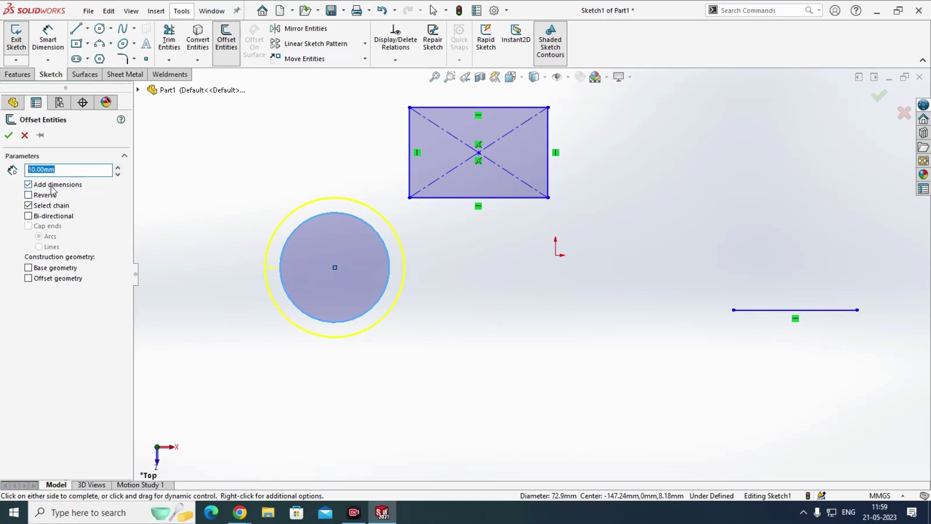
pyautogui.click(9, 138)
# Step: Set the offset dimension between the two concentric circles to 20 mm
pyautogui.scroll(2, 343, 348)
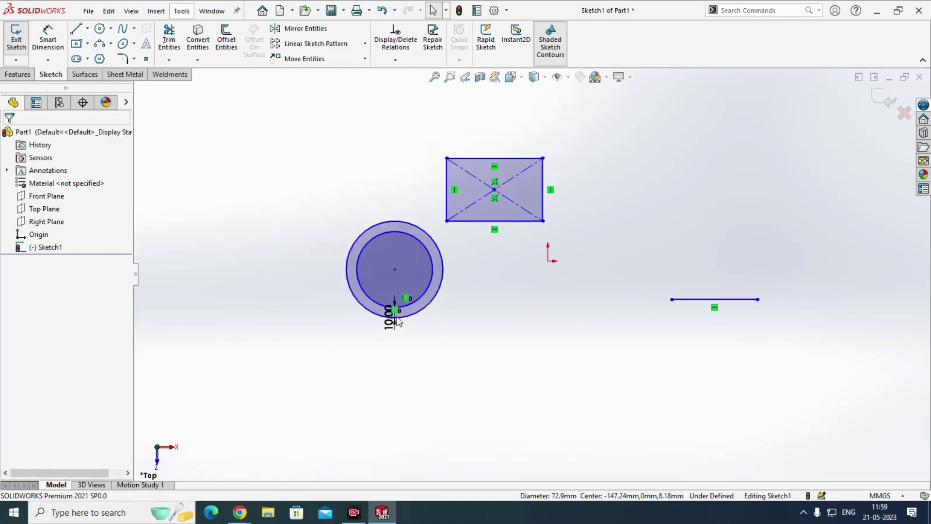
pyautogui.scroll(-3, 397, 321)
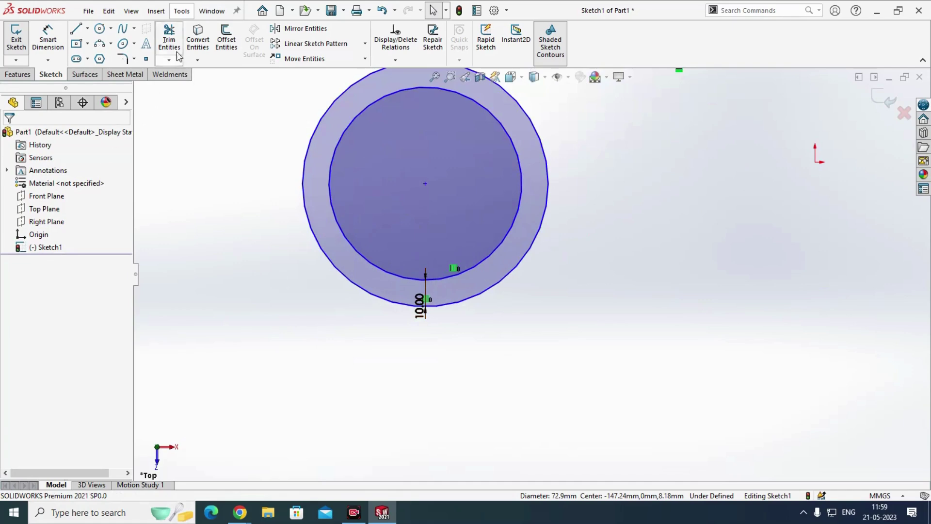
pyautogui.doubleClick(422, 316)
pyautogui.write('20')
pyautogui.press('Return')
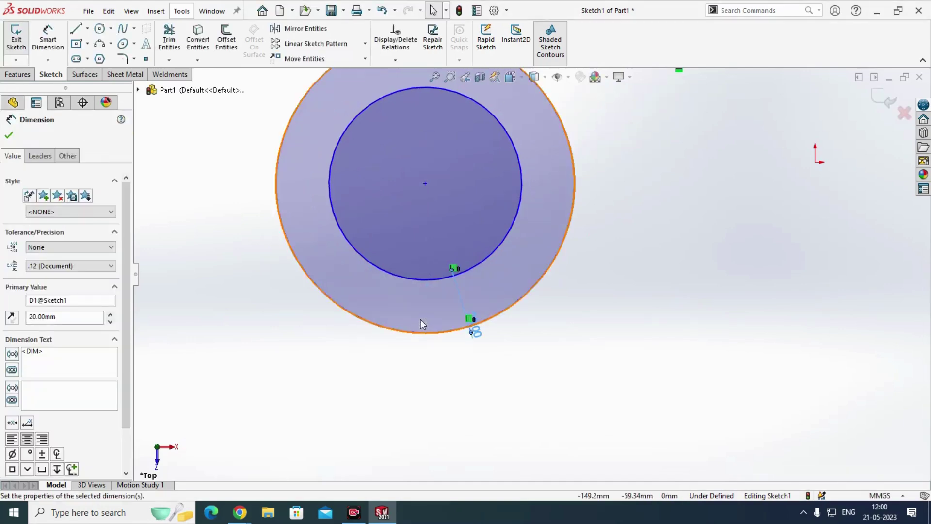
pyautogui.click(447, 352)
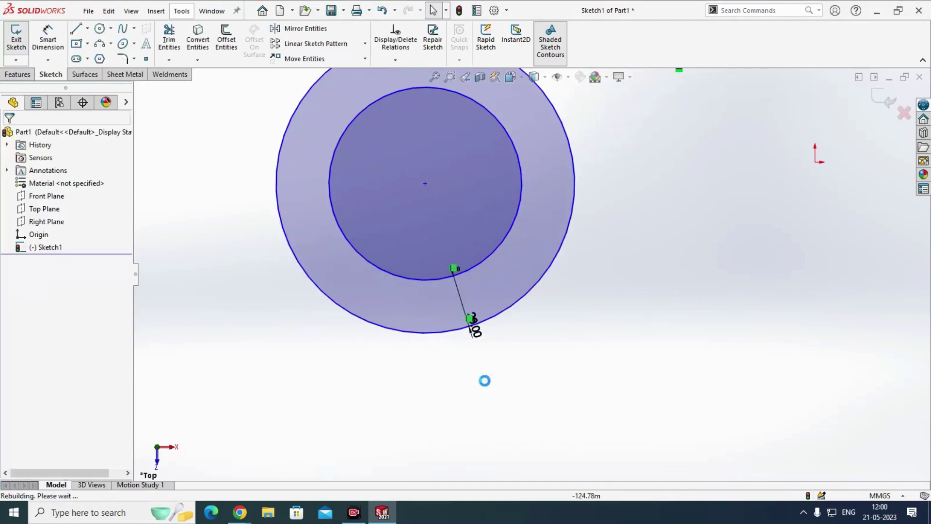
# Step: Undo the offset dimension change and the circle's offset
pyautogui.hotkey('ctrl', 'z')
pyautogui.hotkey('ctrl', 'z')
pyautogui.hotkey('ctrl', 'z')
pyautogui.press('Escape')
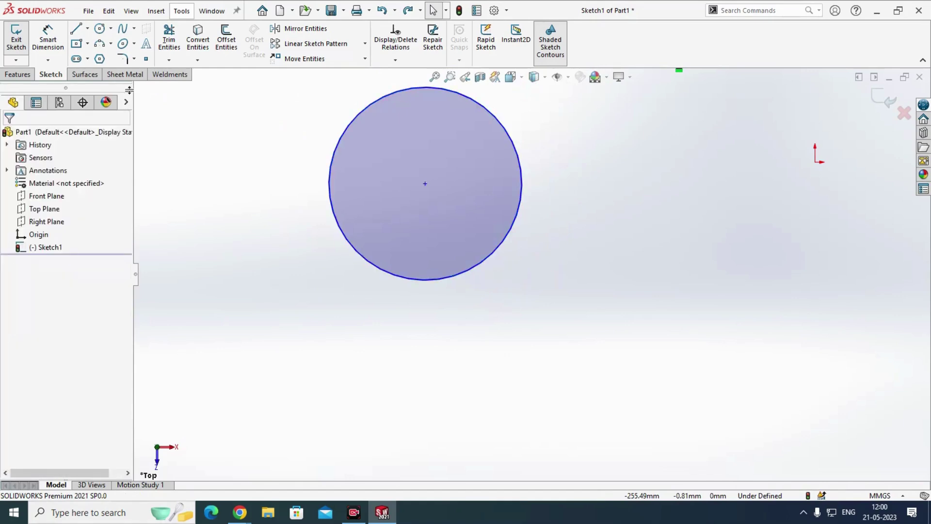
# Step: Offset the circle outward by 10 mm with Add dimensions turned off
pyautogui.click(226, 41)
pyautogui.click(54, 185)
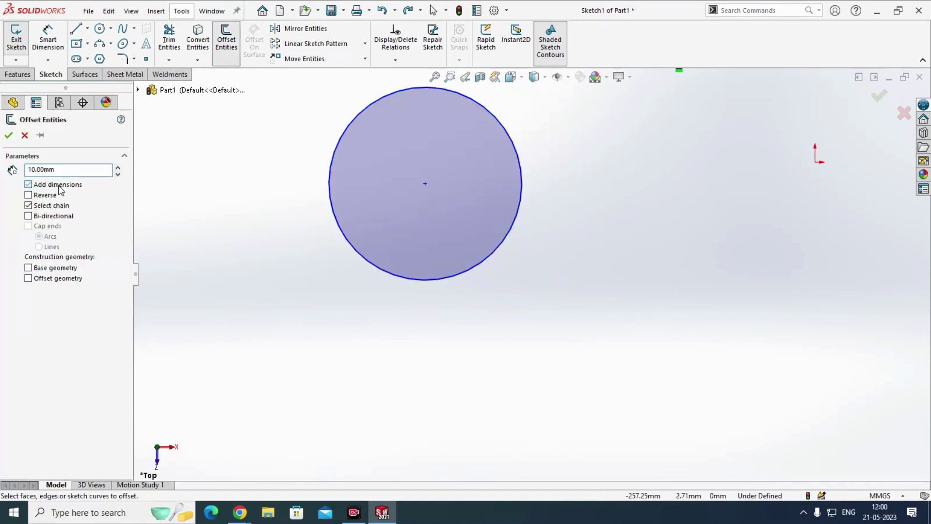
pyautogui.click(350, 248)
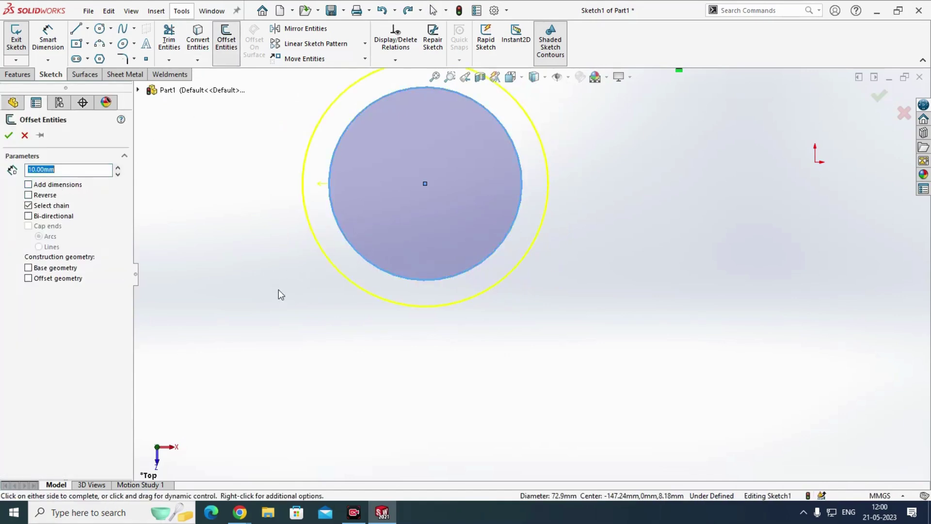
pyautogui.click(8, 135)
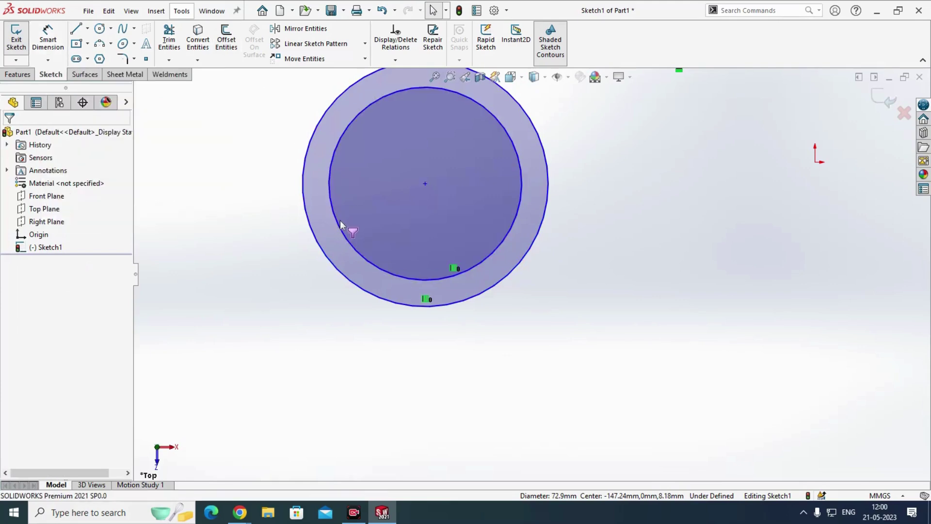
# Step: Undo the circle's undimensioned offset and clear the selection
pyautogui.hotkey('ctrl', 'z')
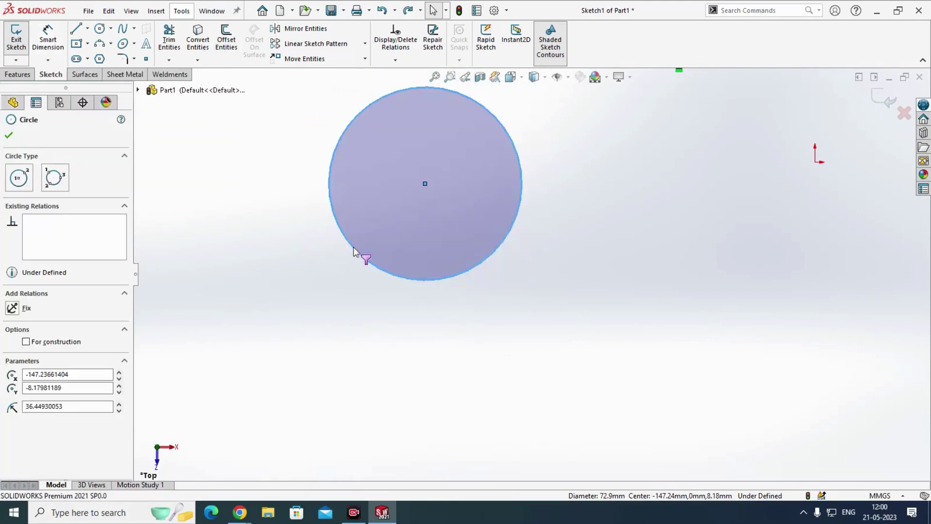
pyautogui.click(267, 254)
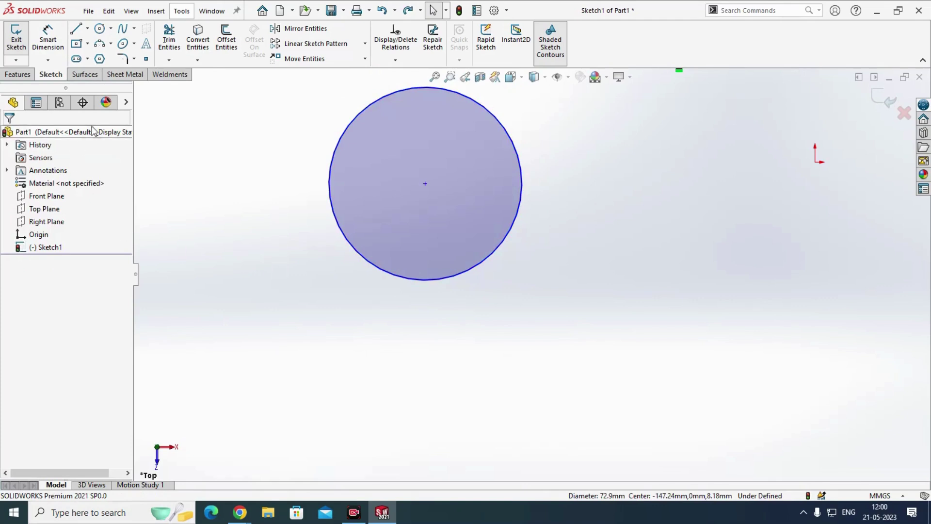
pyautogui.click(217, 52)
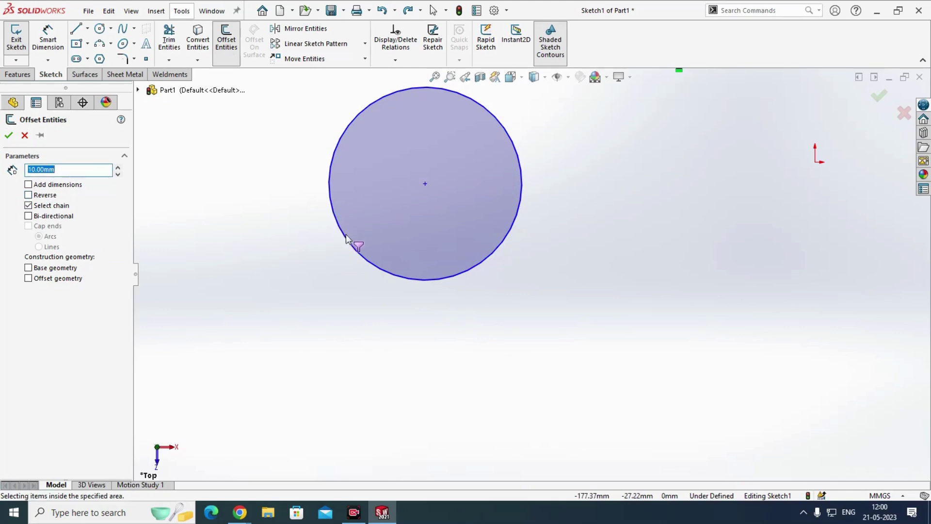
pyautogui.press('Escape')
pyautogui.press('Return')
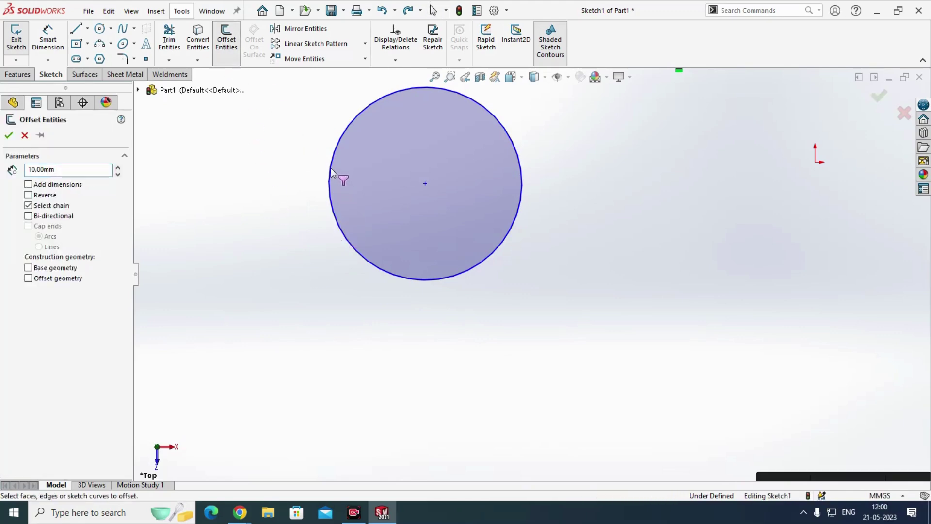
pyautogui.press('Escape')
pyautogui.scroll(-2, 261, 261)
pyautogui.scroll(7, 270, 258)
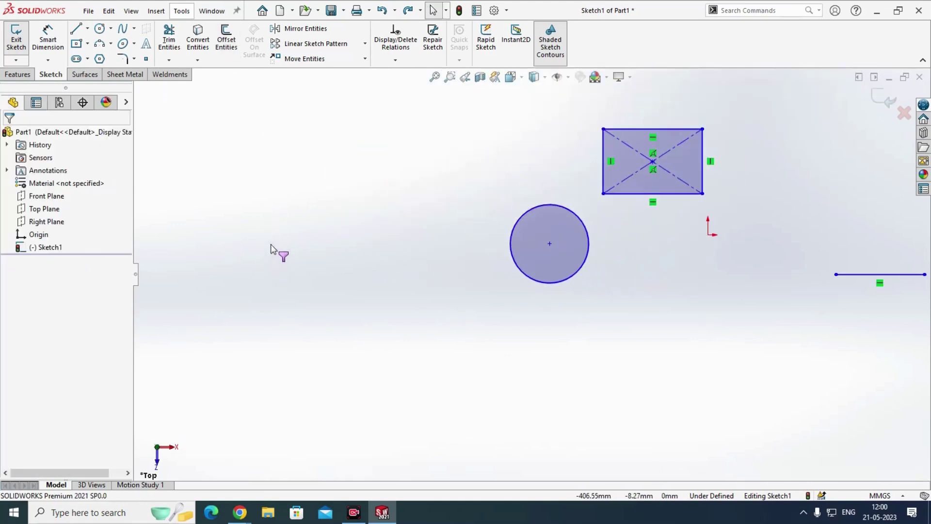
pyautogui.scroll(1, 430, 222)
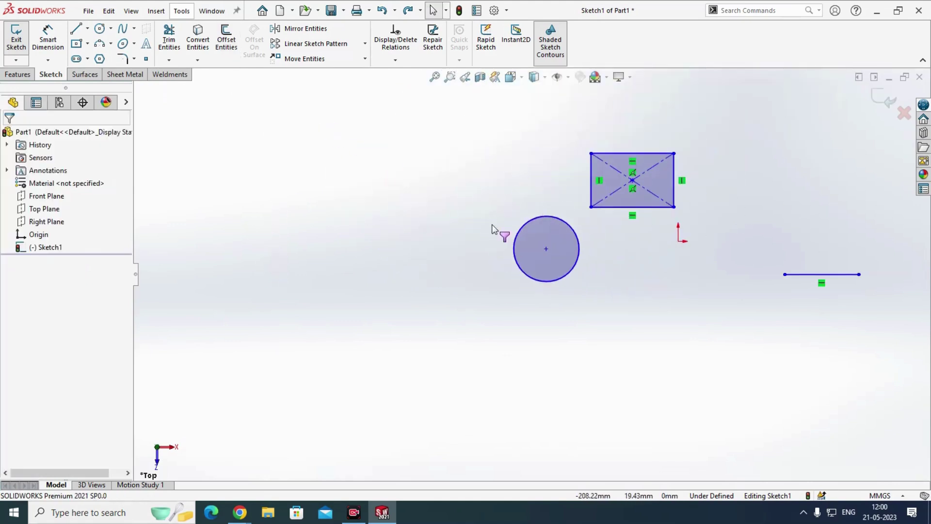
pyautogui.click(169, 40)
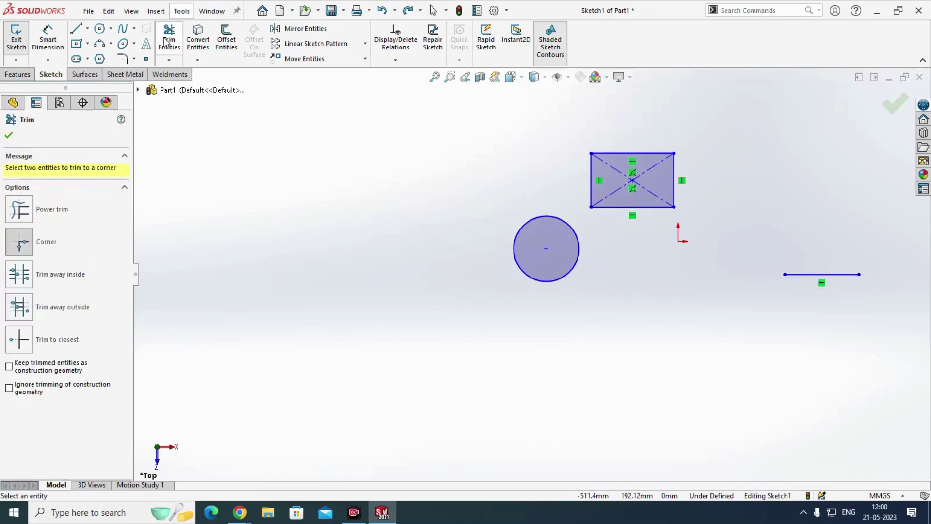
pyautogui.click(197, 49)
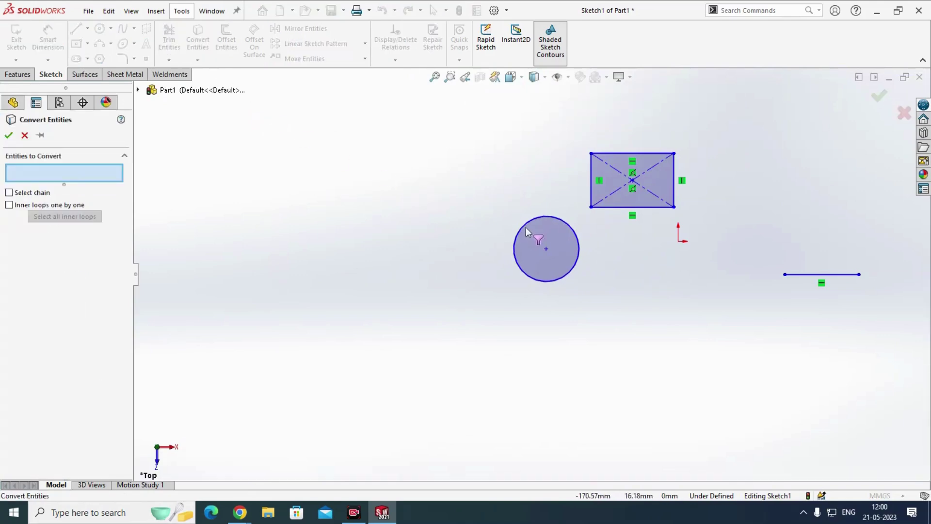
pyautogui.press('Escape')
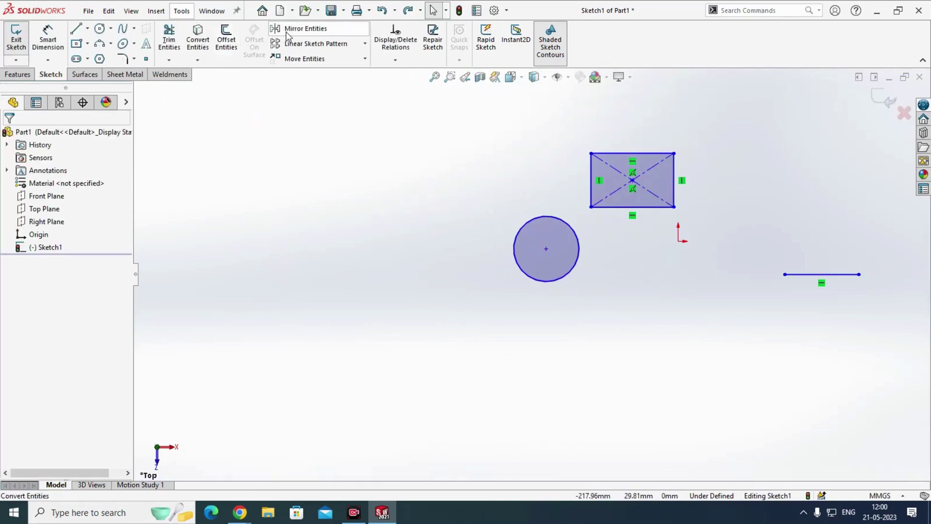
pyautogui.click(226, 41)
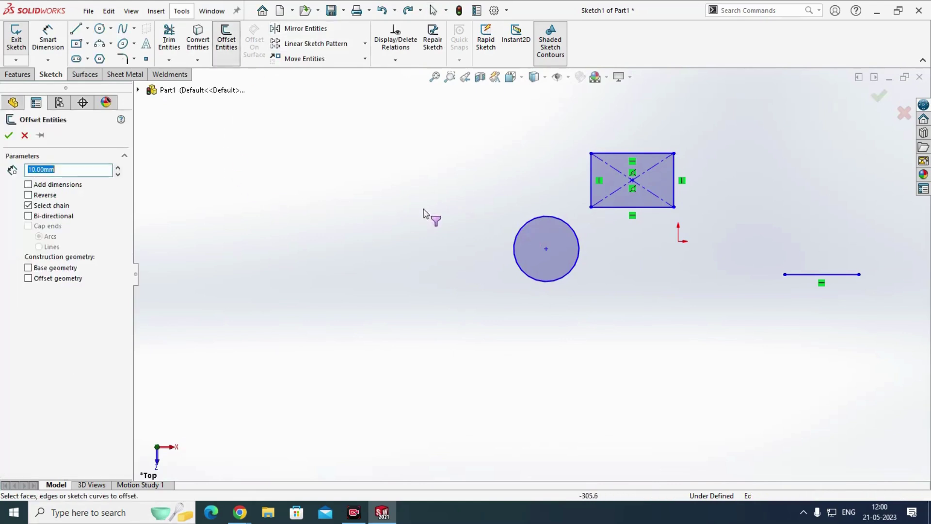
pyautogui.scroll(-2, 432, 251)
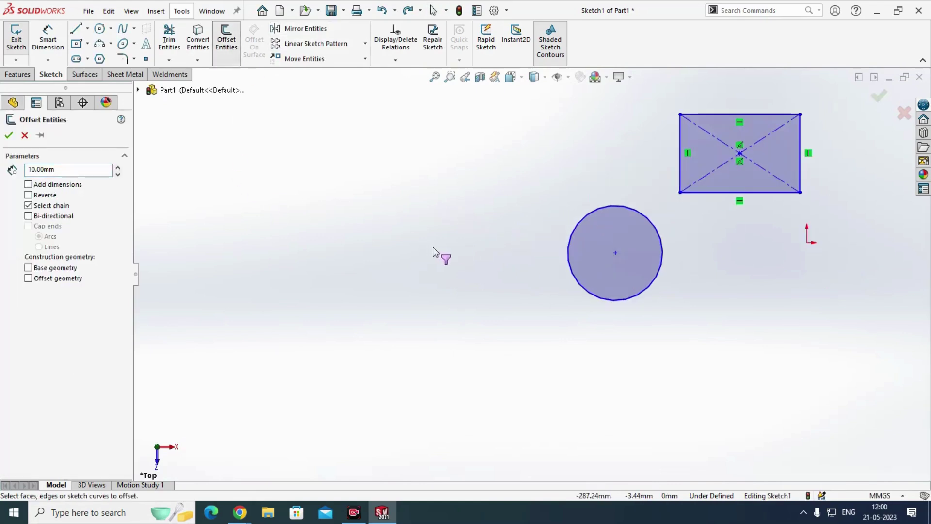
pyautogui.scroll(2, 450, 254)
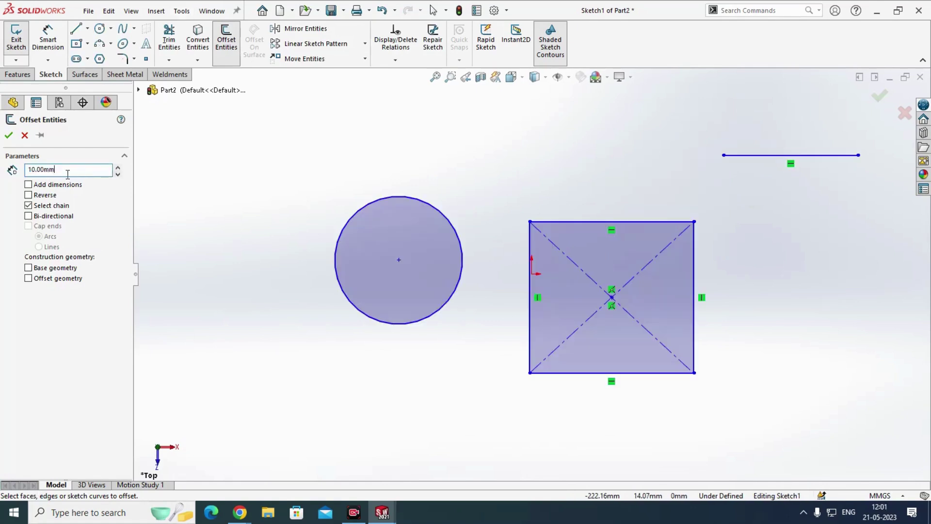
# Step: Preview the circle's 10 mm offset with Reverse switched on and off repeatedly, and cancel the offset
pyautogui.click(392, 199)
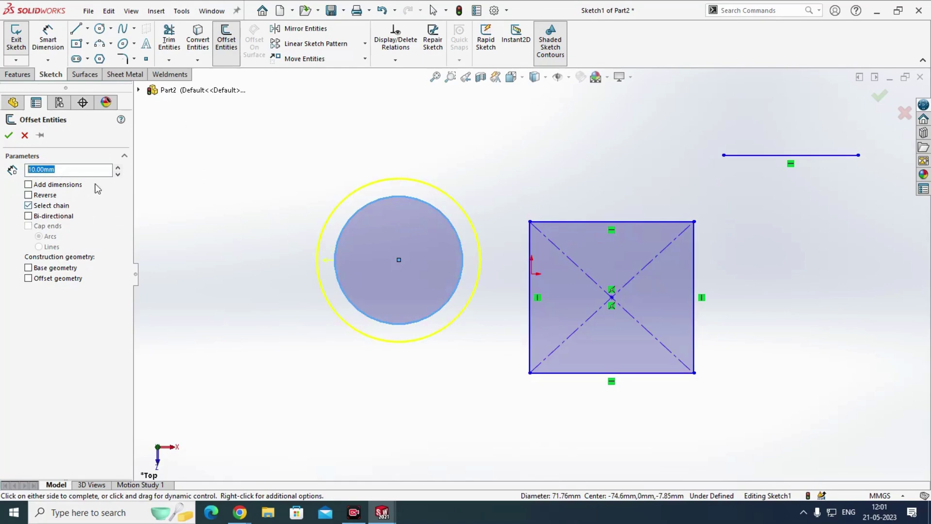
pyautogui.click(28, 195)
pyautogui.click(28, 195)
pyautogui.click(29, 195)
pyautogui.click(28, 195)
pyautogui.click(28, 195)
pyautogui.click(28, 195)
pyautogui.click(28, 196)
pyautogui.click(28, 196)
pyautogui.press('Escape')
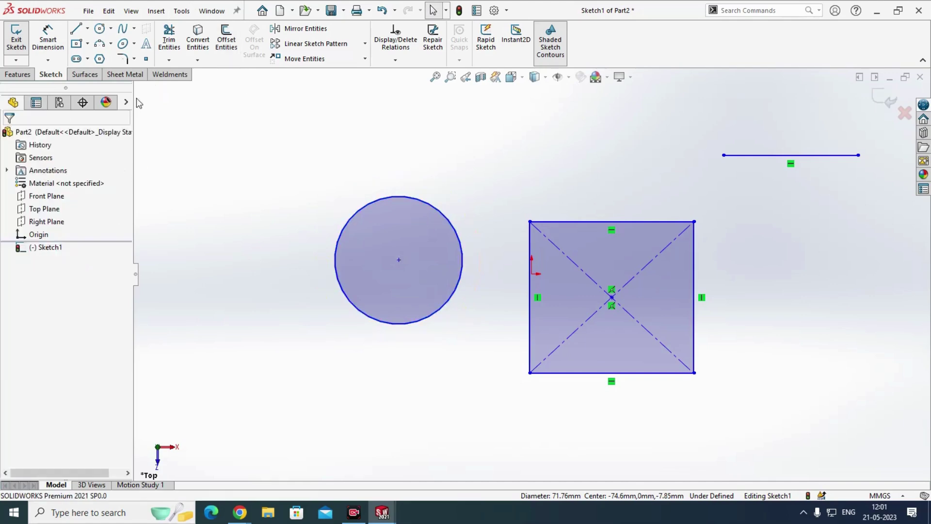
# Step: Offset the rectangle outward by 10 mm as a full chain, trying Select chain off and Bi-directional on before applying
pyautogui.click(226, 41)
pyautogui.click(566, 230)
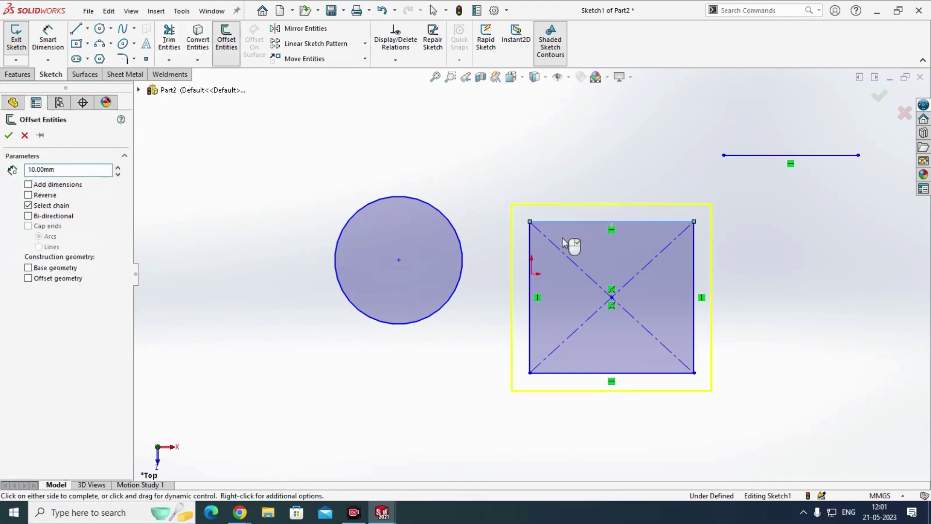
pyautogui.scroll(3, 587, 297)
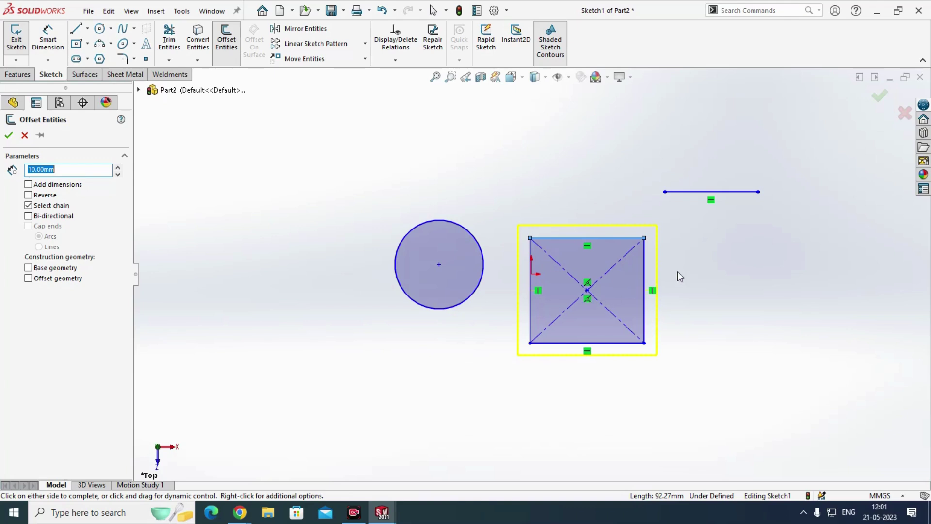
pyautogui.click(33, 208)
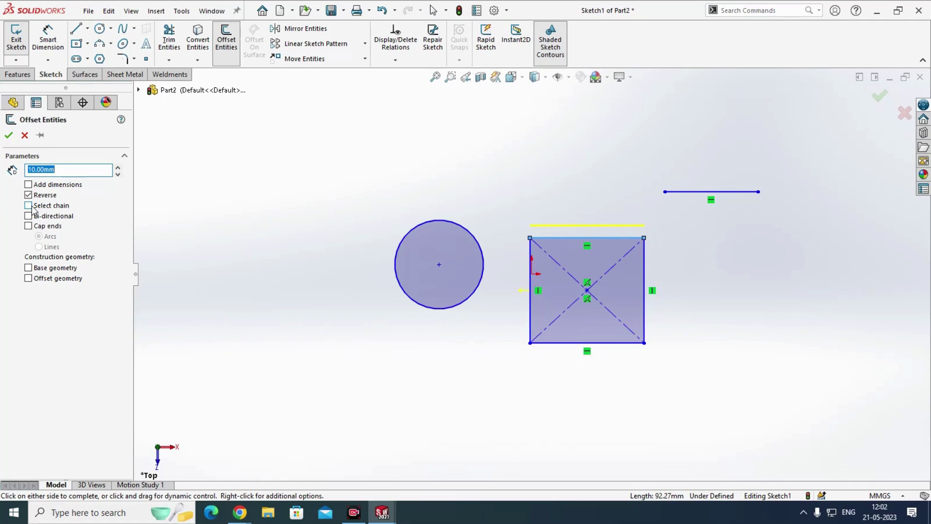
pyautogui.click(32, 209)
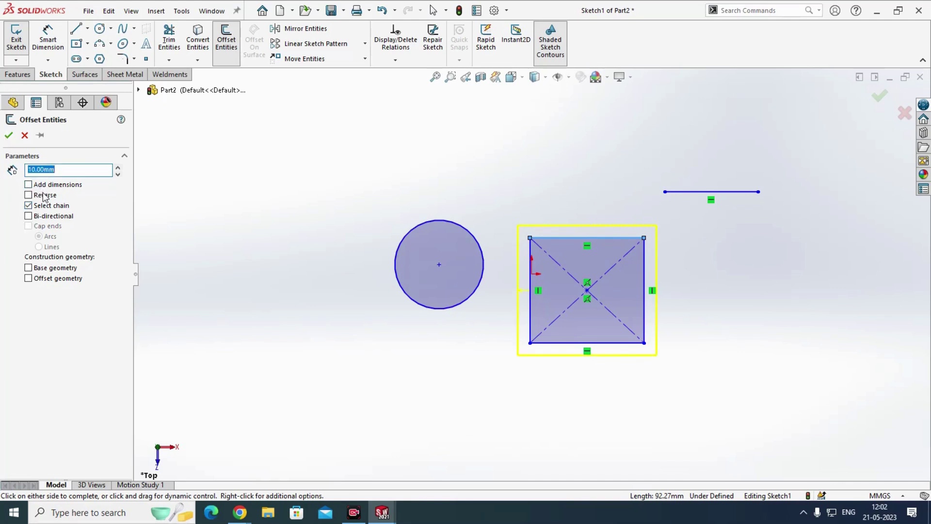
pyautogui.click(32, 218)
pyautogui.click(30, 216)
pyautogui.click(24, 136)
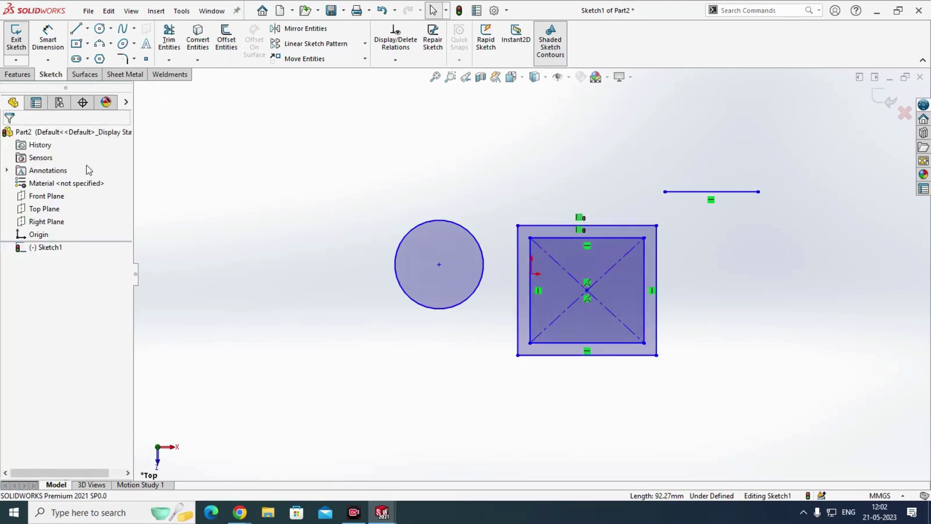
# Step: Delete the circle, the rectangle and its offset, keeping only the separate horizontal line
pyautogui.moveTo(748, 240); pyautogui.dragTo(135, 378)
pyautogui.press('Delete')
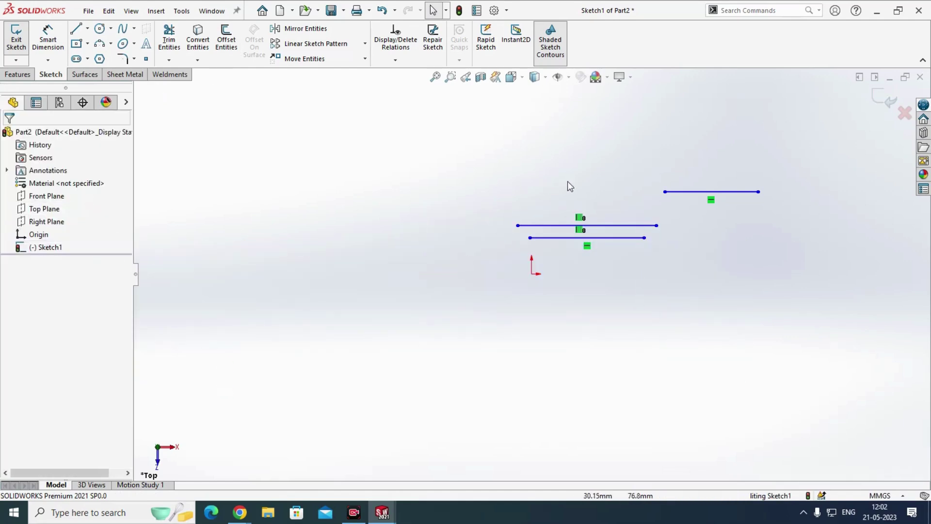
pyautogui.moveTo(572, 179); pyautogui.dragTo(513, 316)
pyautogui.press('Delete')
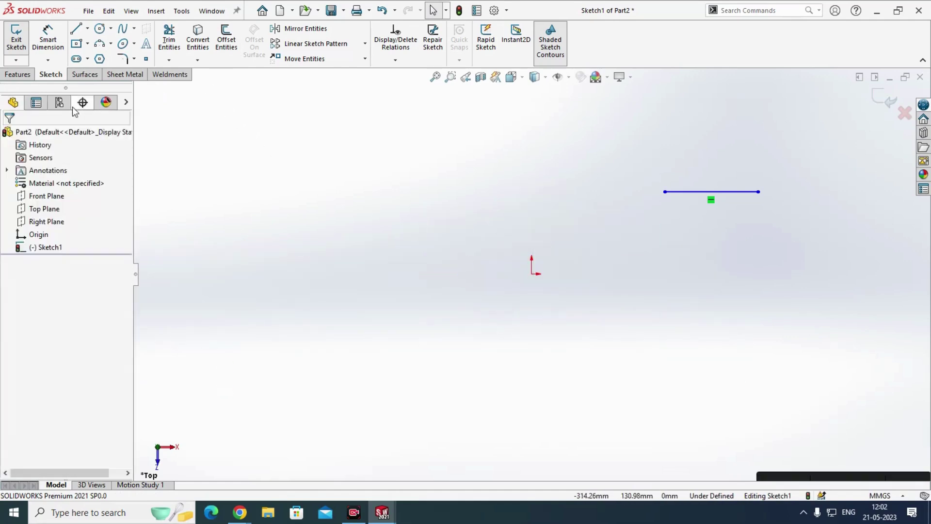
# Step: Set up a 10 mm bi-directional offset of the horizontal line with its ends capped by arcs
pyautogui.click(226, 41)
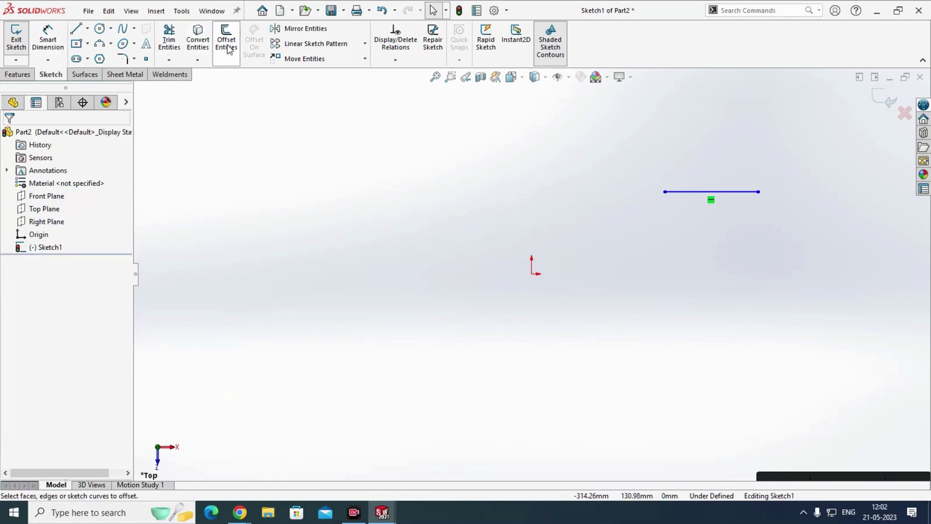
pyautogui.click(698, 193)
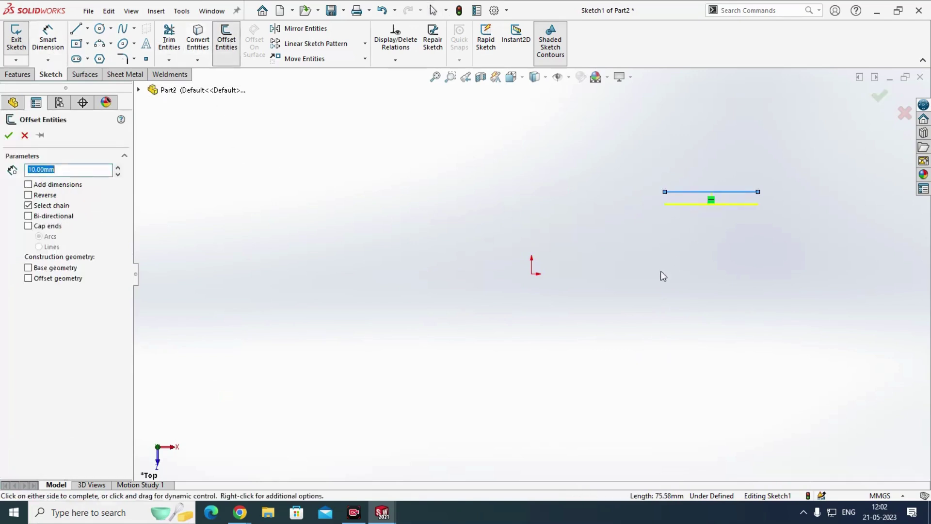
pyautogui.click(55, 216)
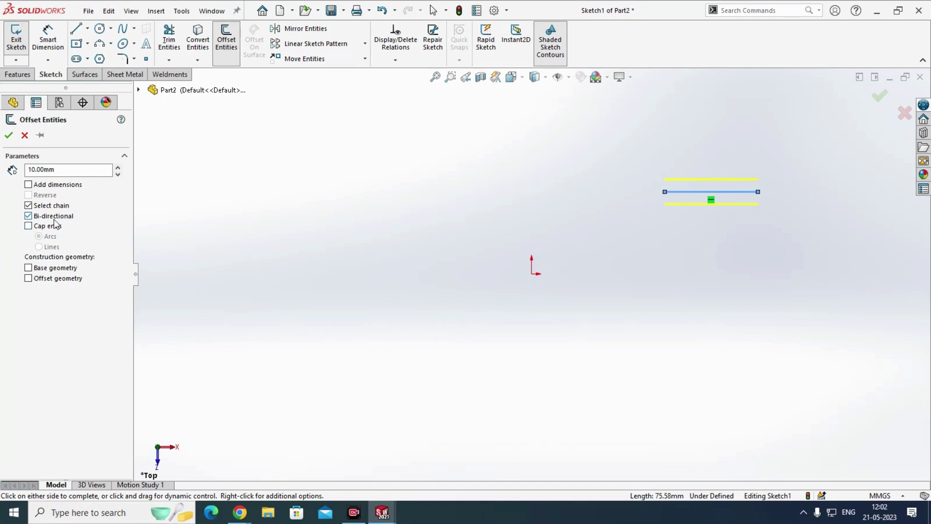
pyautogui.click(39, 227)
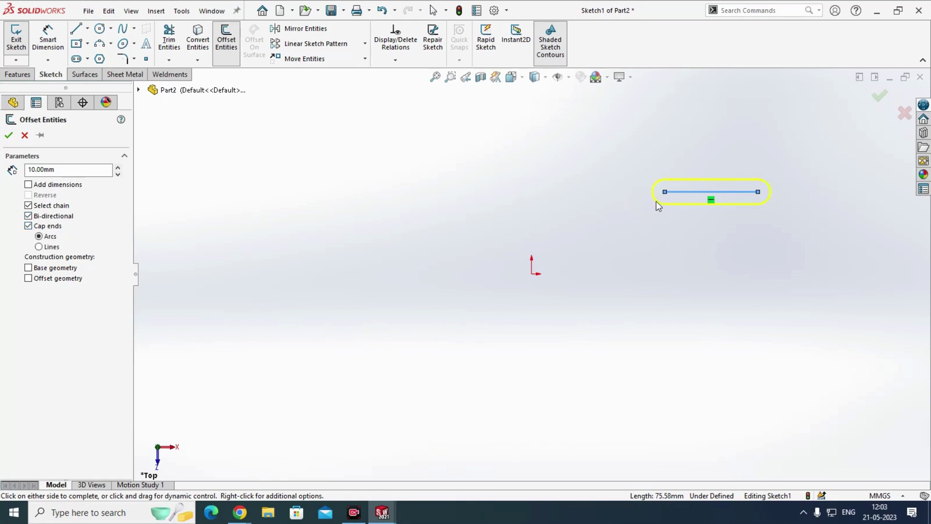
# Step: Apply the line's offset with line-capped ends and the base geometry as construction, and undo it
pyautogui.click(38, 247)
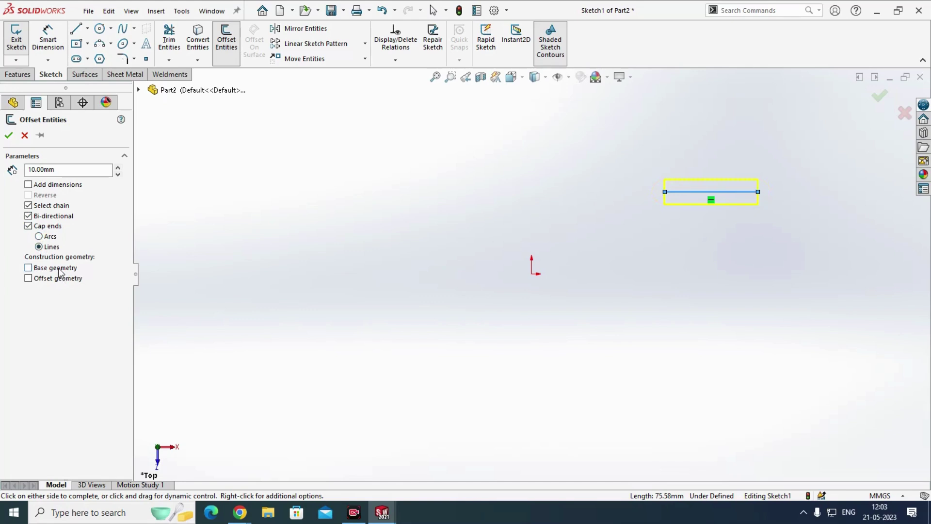
pyautogui.scroll(6, 766, 210)
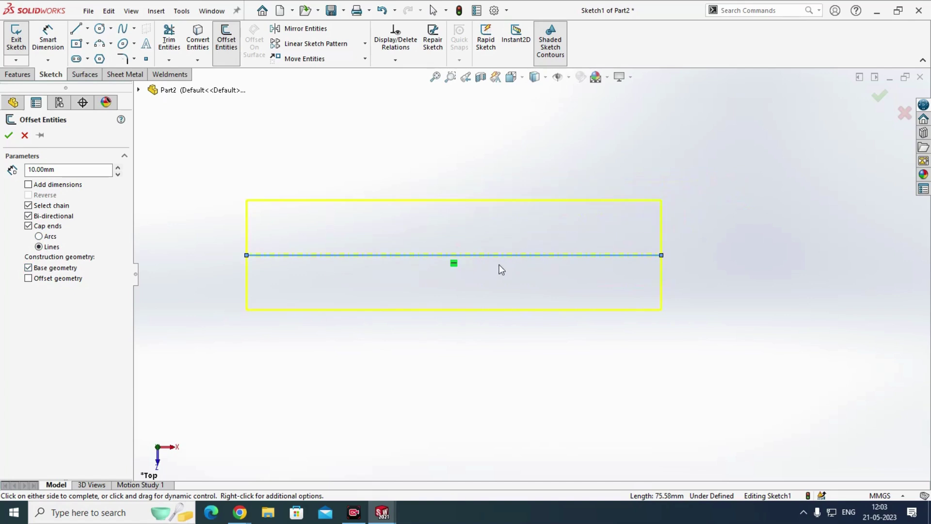
pyautogui.scroll(5, 516, 264)
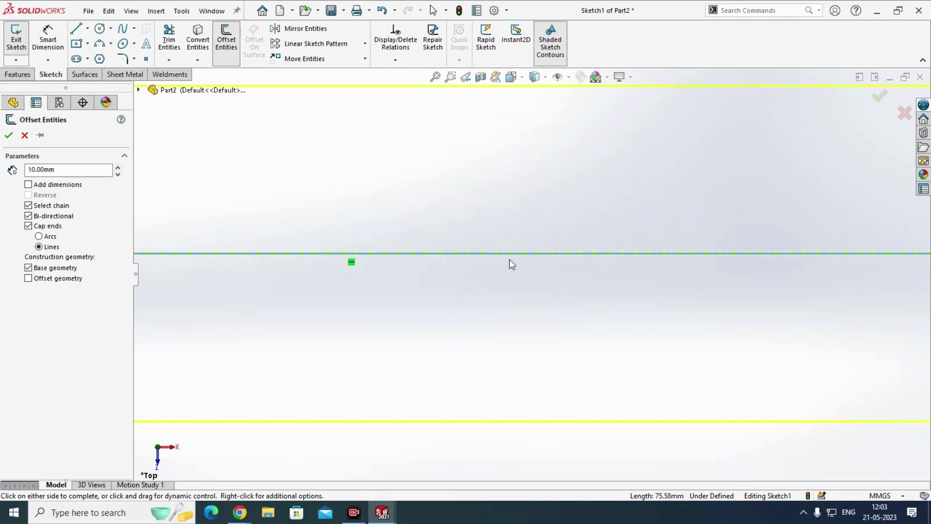
pyautogui.scroll(-6, 584, 306)
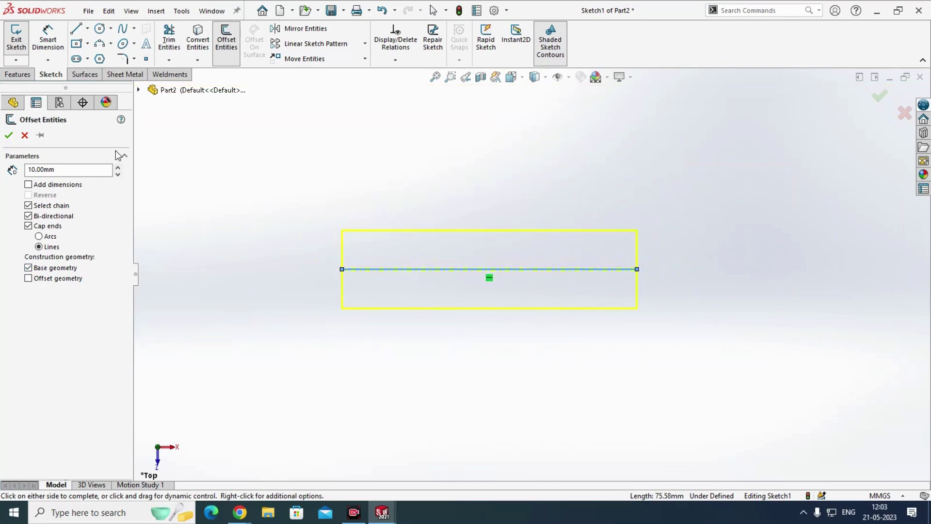
pyautogui.click(8, 134)
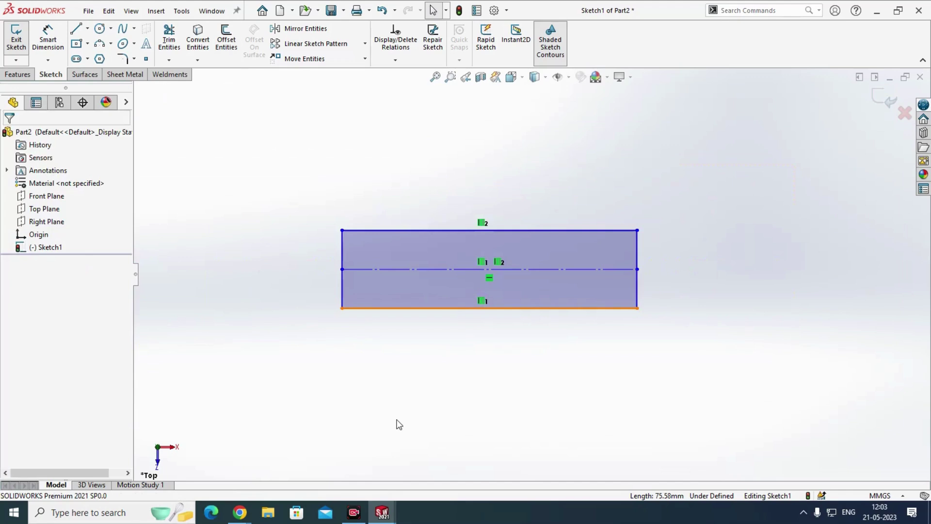
pyautogui.hotkey('ctrl', 'z')
# Step: Offset the line 10 mm bi-directionally without capped ends, making only the offset geometry construction, and undo it
pyautogui.click(235, 55)
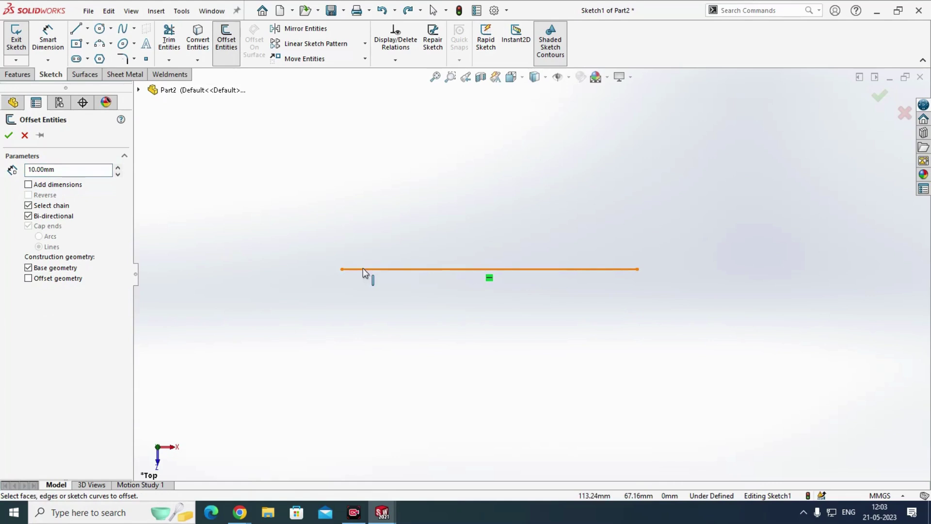
pyautogui.click(363, 268)
pyautogui.click(43, 270)
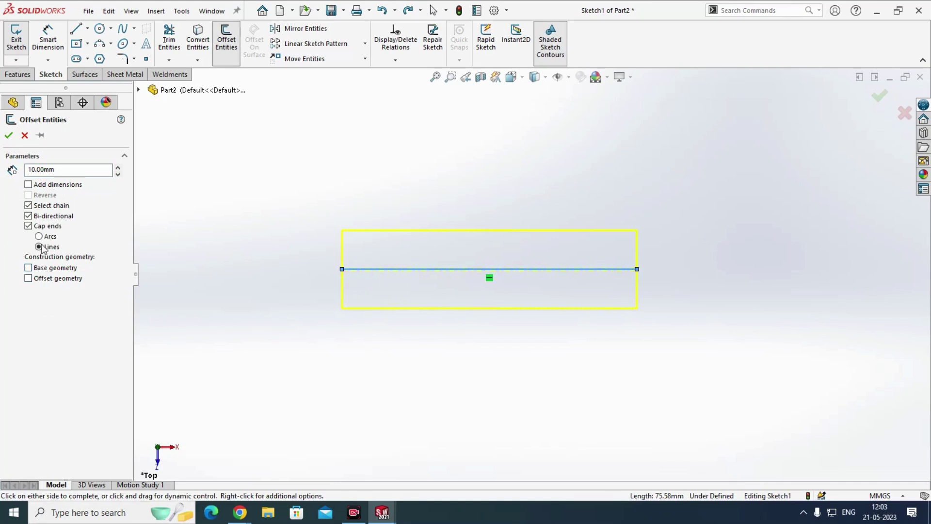
pyautogui.click(33, 226)
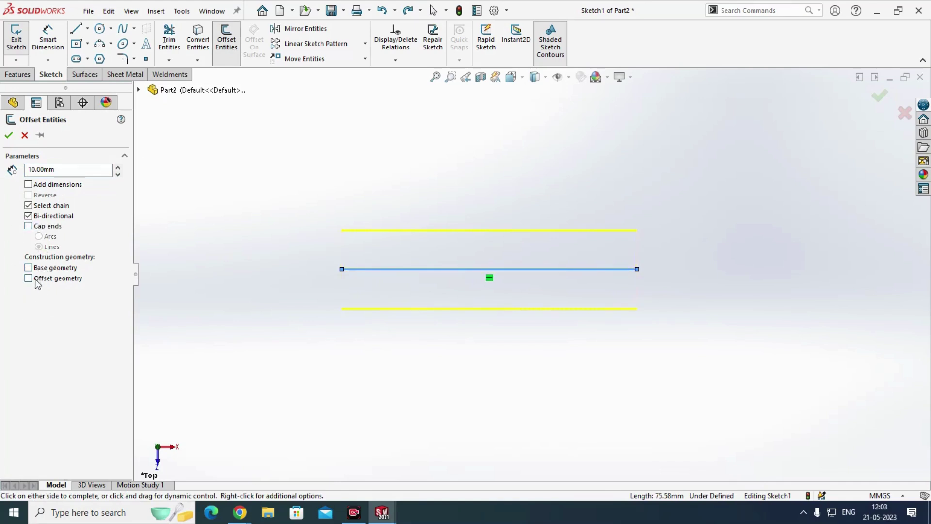
pyautogui.click(9, 135)
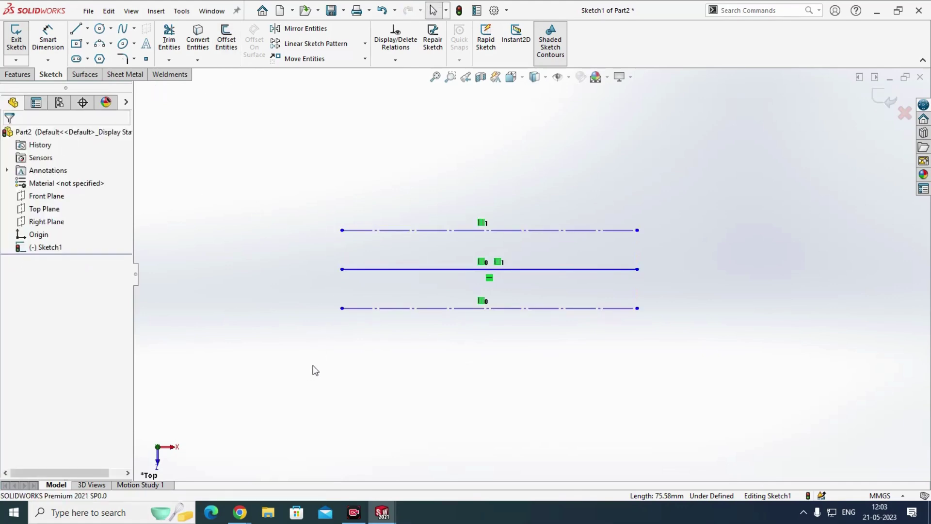
pyautogui.hotkey('ctrl', 'z')
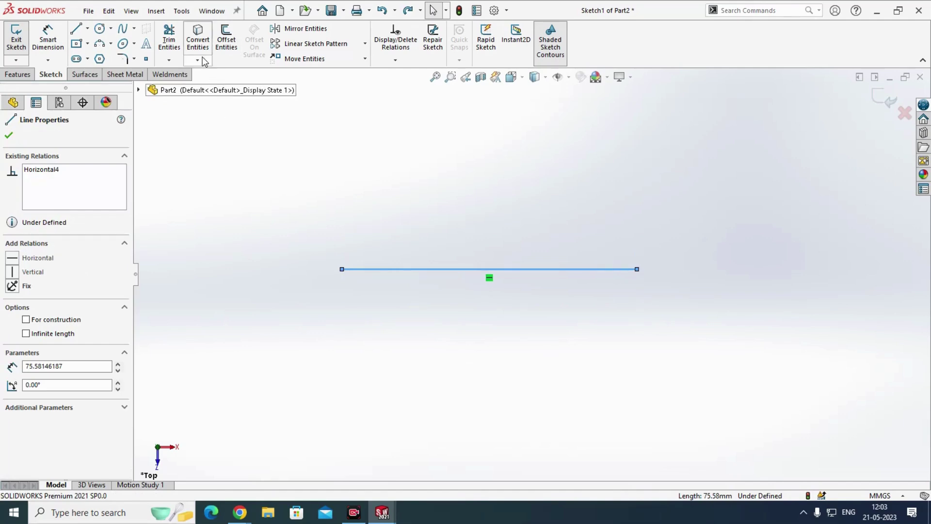
pyautogui.press('Escape')
# Step: Offset the horizontal line 10 mm bi-directionally with both base and offset geometry as construction, and undo it
pyautogui.click(227, 56)
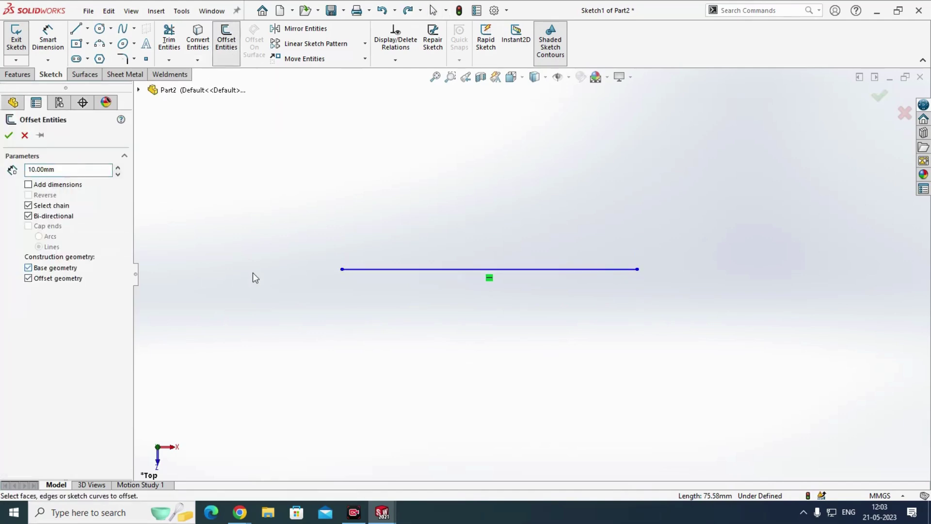
pyautogui.click(366, 269)
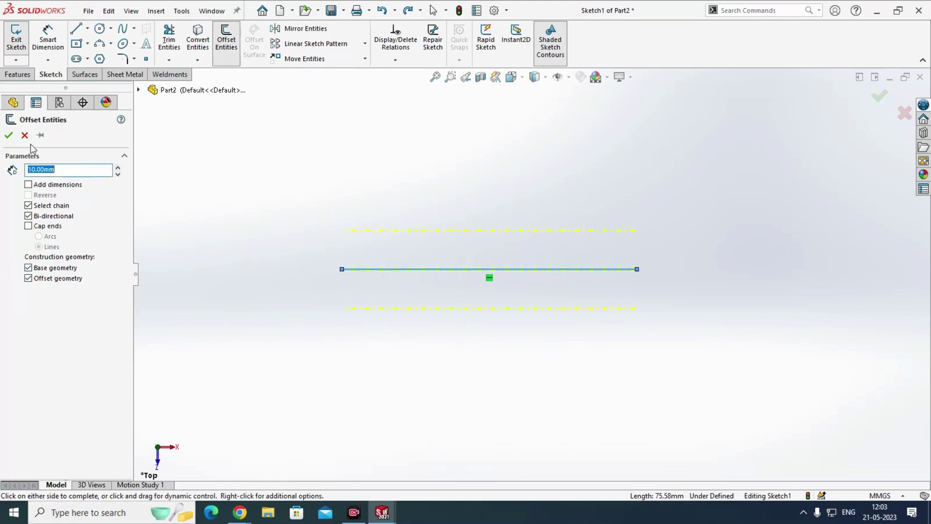
pyautogui.click(8, 136)
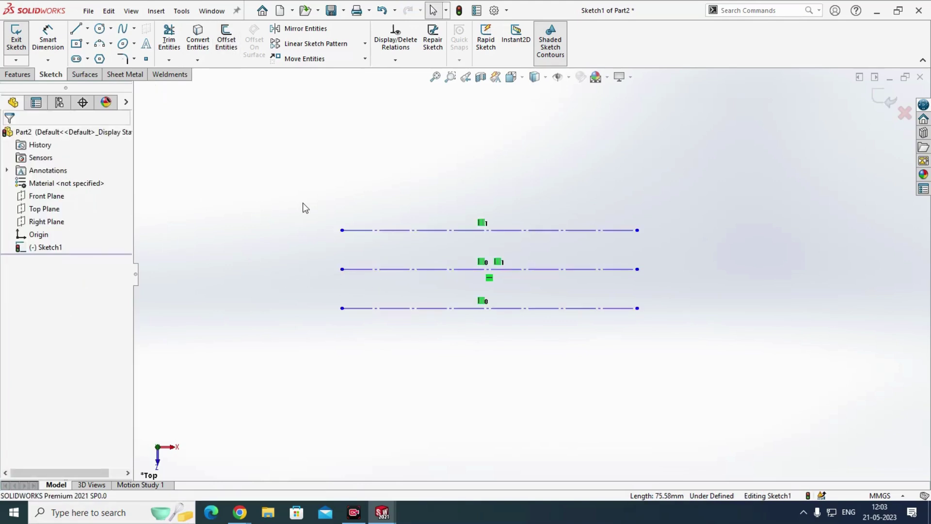
pyautogui.hotkey('ctrl', 'z')
pyautogui.click(290, 202)
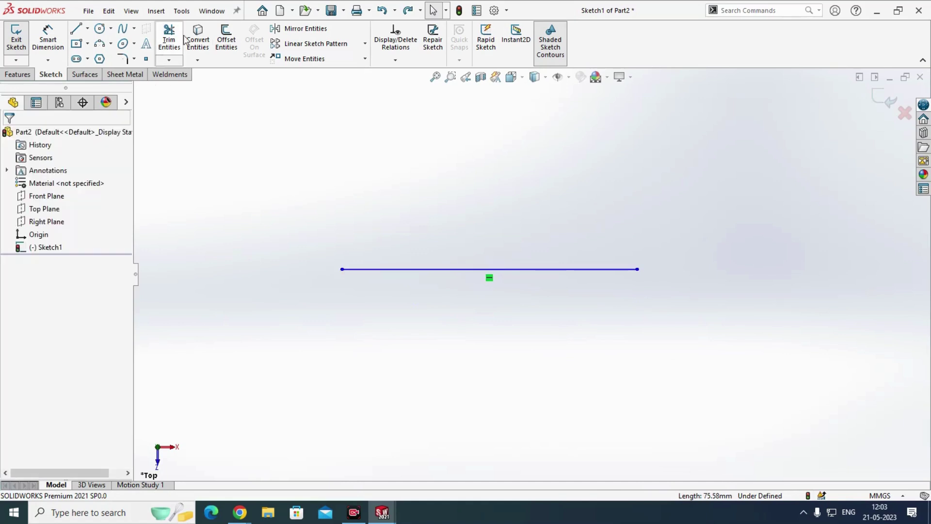
# Step: Delete the remaining horizontal line from the sketch
pyautogui.click(229, 42)
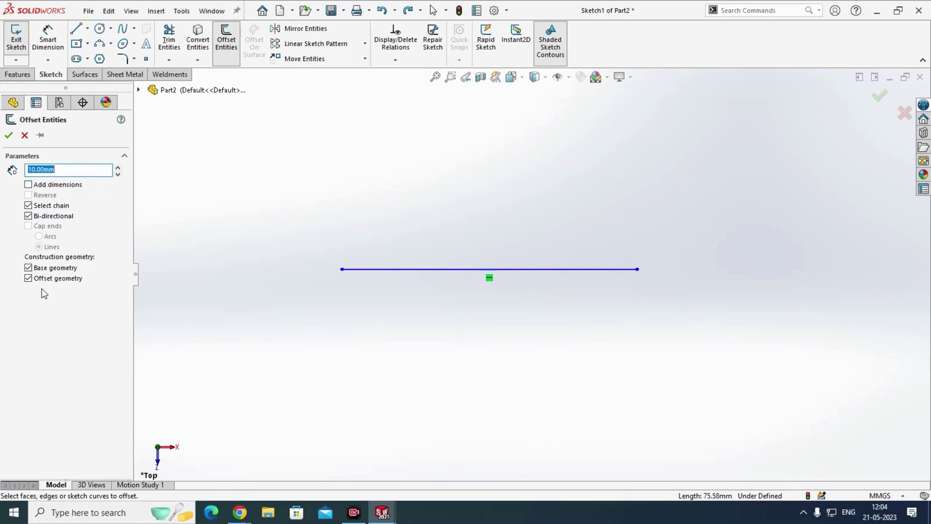
pyautogui.press('Escape')
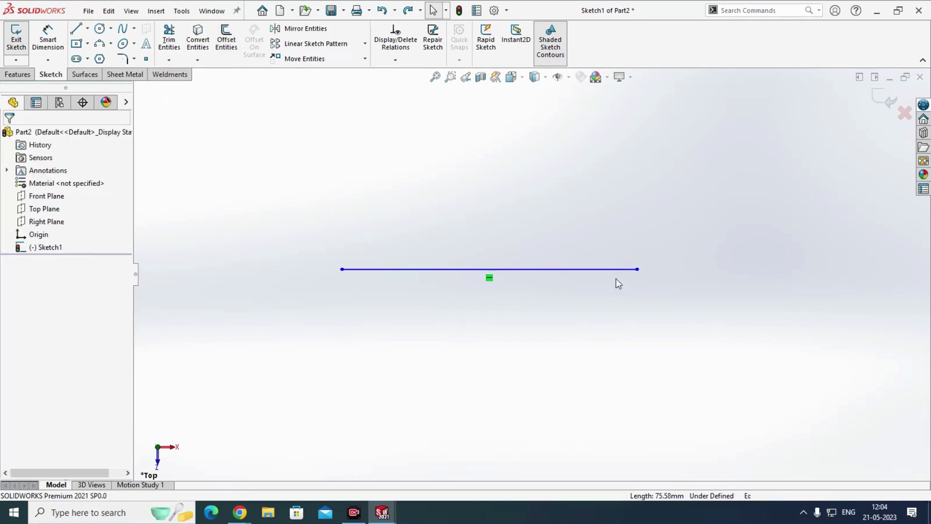
pyautogui.moveTo(692, 217); pyautogui.dragTo(408, 410)
pyautogui.press('Delete')
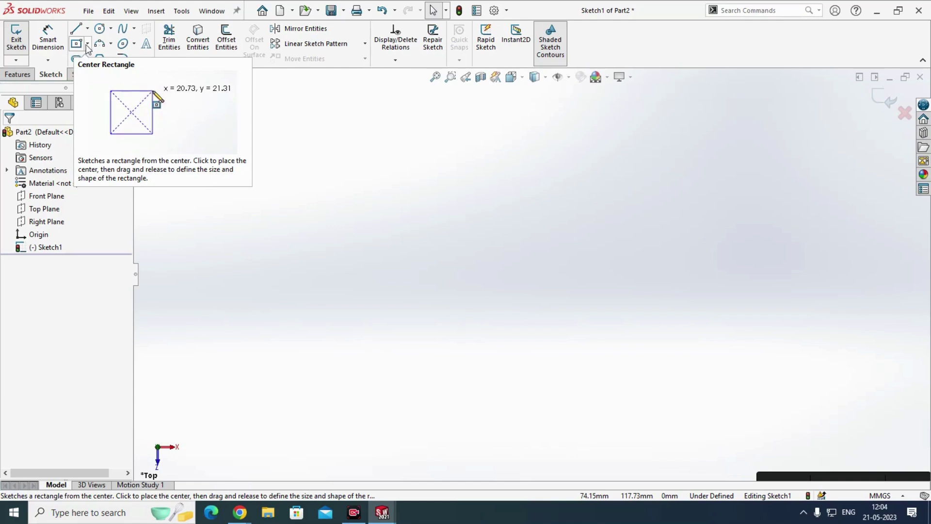
# Step: Sketch an open stepped profile of eleven connected lines, from a top line about 21 mm long to a bottom line about 36 mm long
pyautogui.click(79, 27)
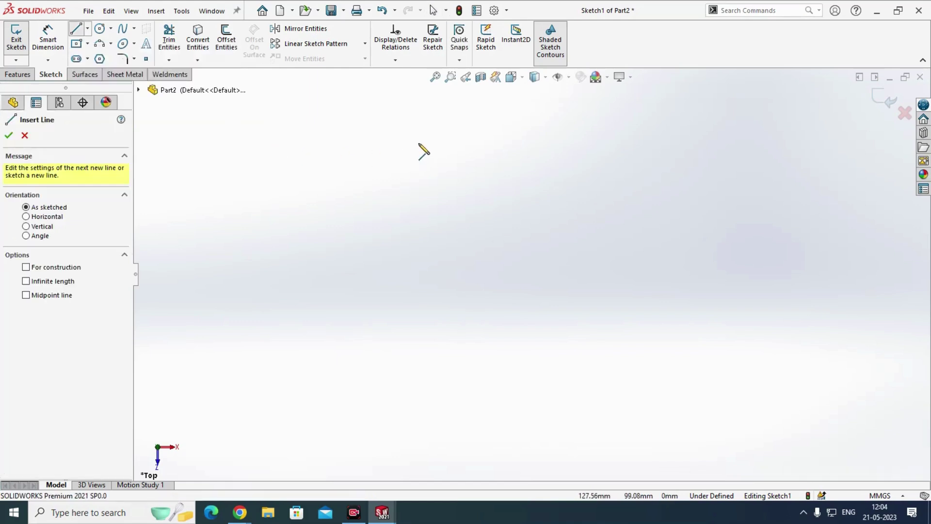
pyautogui.click(447, 139)
pyautogui.click(363, 139)
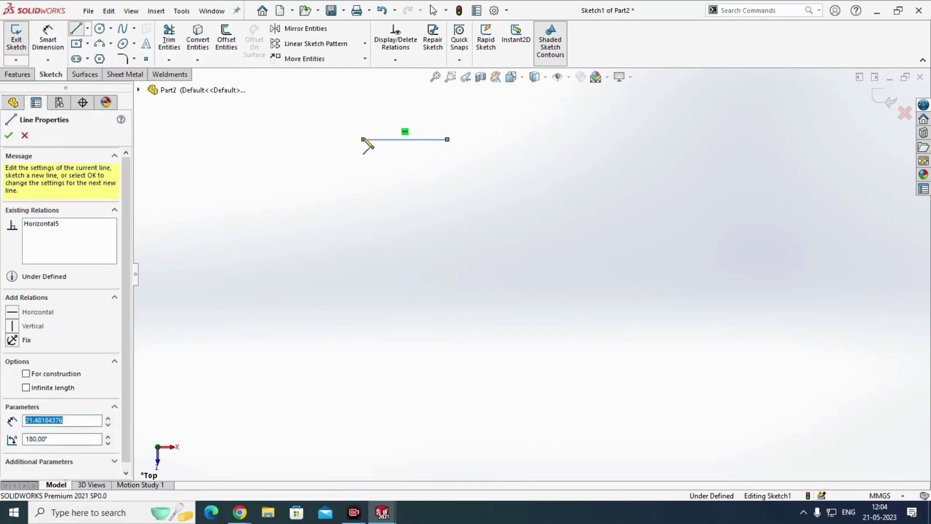
pyautogui.click(364, 203)
pyautogui.click(396, 204)
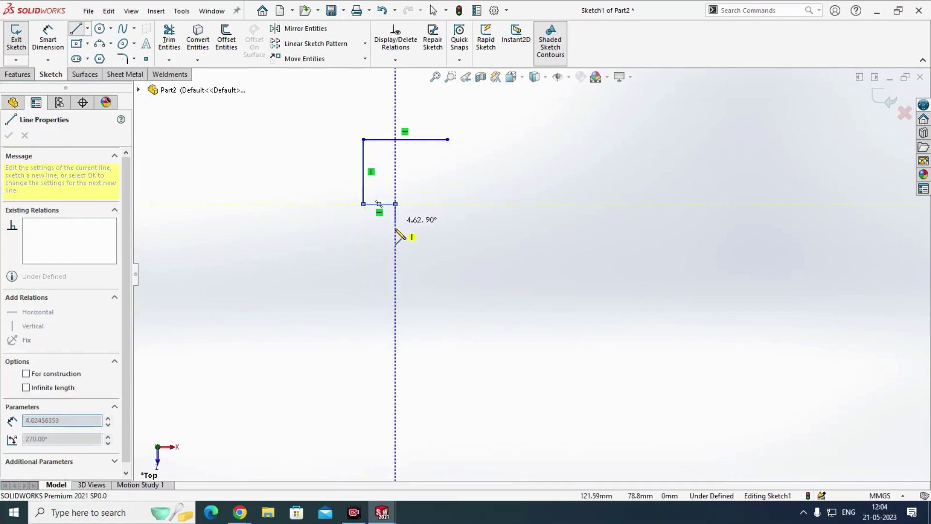
pyautogui.click(395, 230)
pyautogui.click(338, 230)
pyautogui.click(339, 273)
pyautogui.click(417, 273)
pyautogui.click(418, 312)
pyautogui.click(308, 312)
pyautogui.click(308, 370)
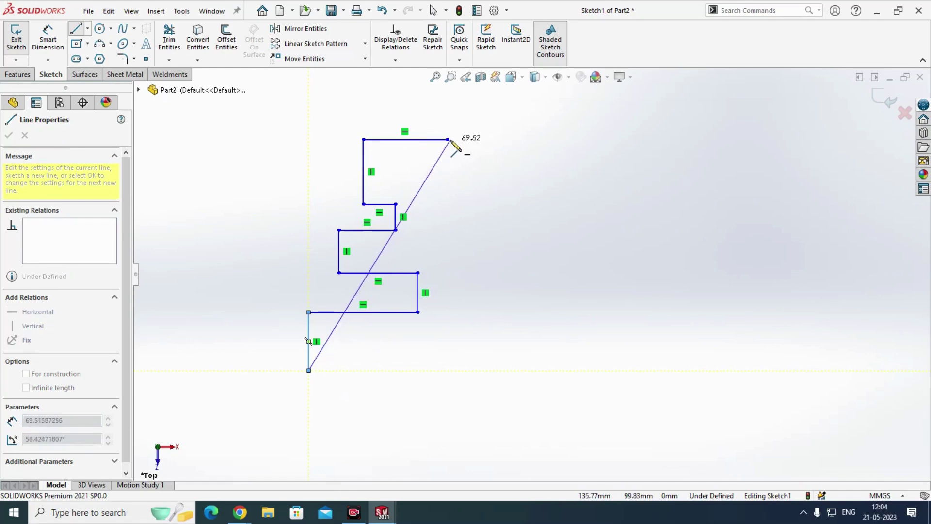
pyautogui.doubleClick(447, 367)
pyautogui.press('Escape')
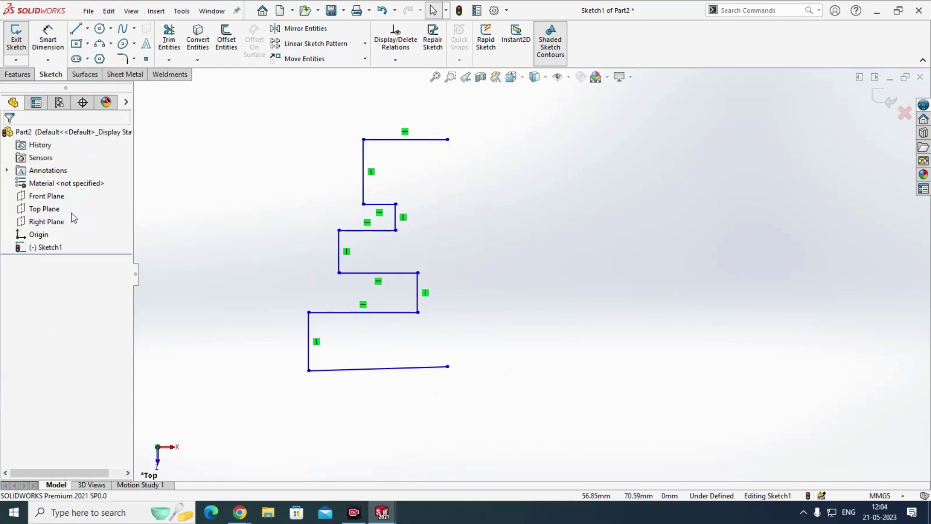
# Step: Add a Horizontal relation to the bottom line of the stepped profile
pyautogui.click(360, 371)
pyautogui.click(12, 257)
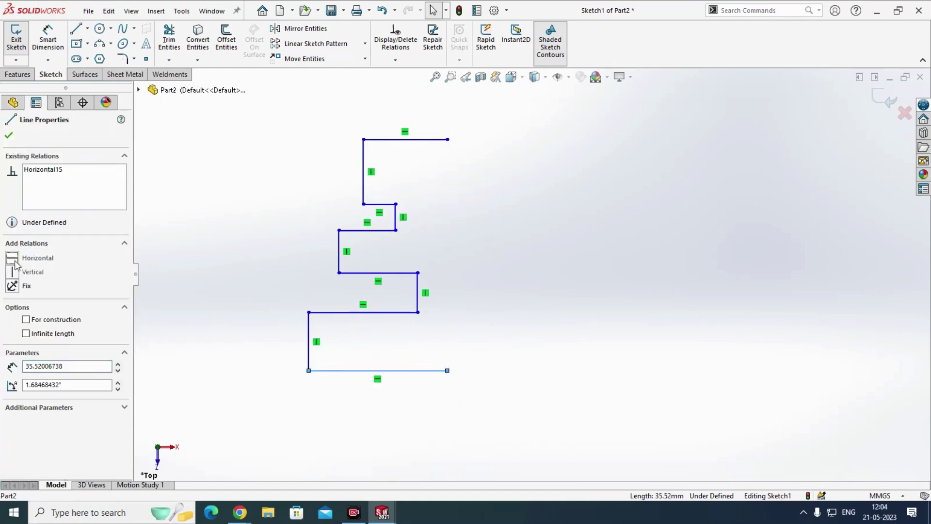
pyautogui.click(9, 135)
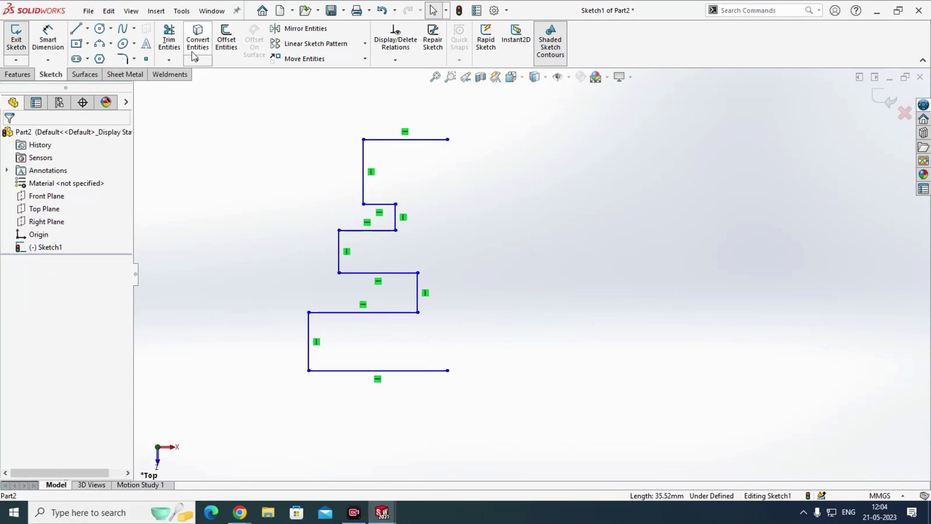
# Step: Draw a vertical centerline joining the open ends of the stepped profile's top and bottom lines
pyautogui.click(87, 28)
pyautogui.click(94, 44)
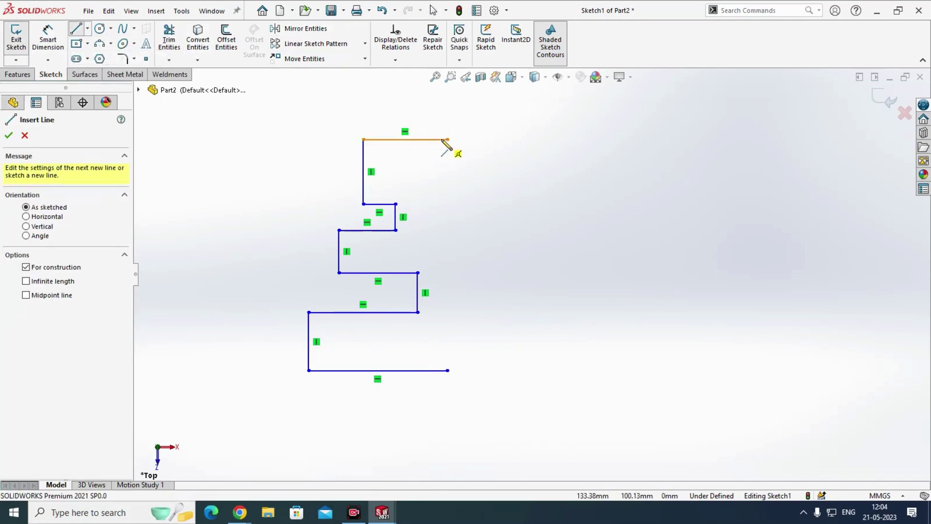
pyautogui.click(448, 140)
pyautogui.click(448, 371)
pyautogui.press('Escape')
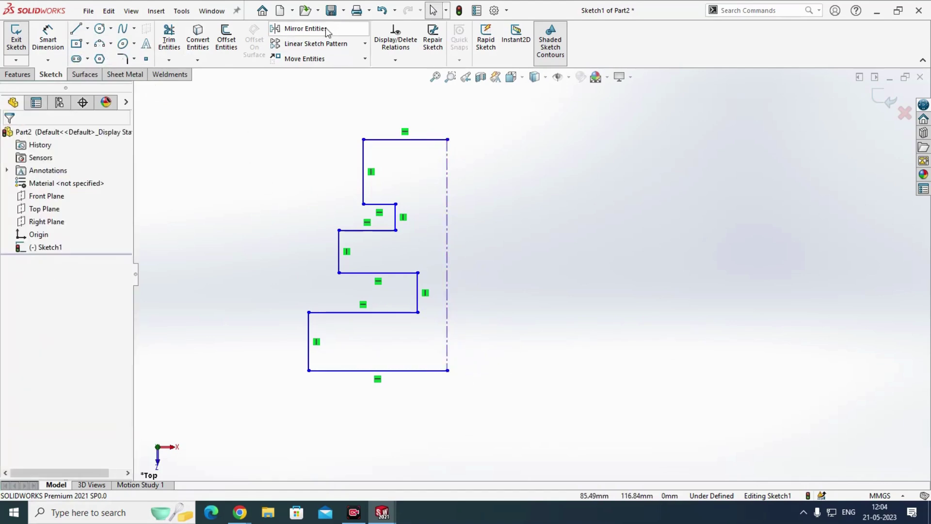
# Step: Mirror all eleven lines of the stepped profile about the vertical centerline, with Copy enabled
pyautogui.click(309, 30)
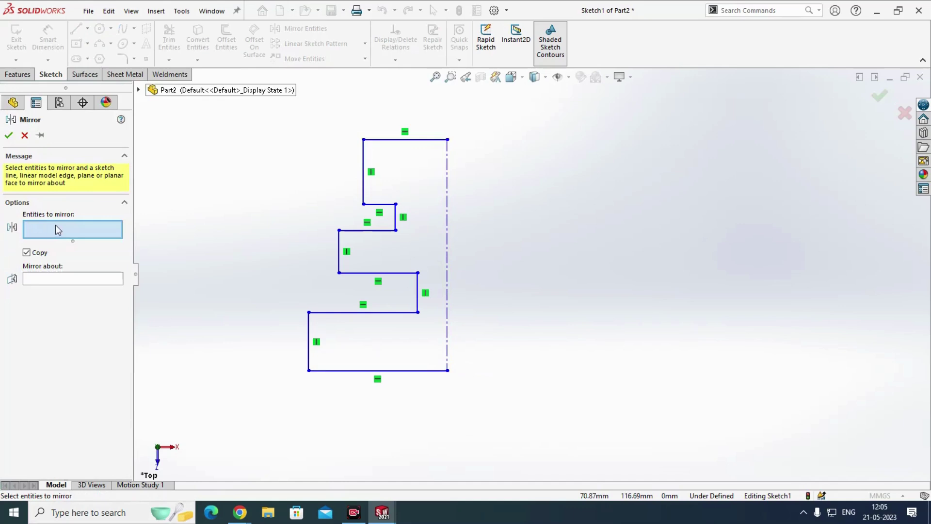
pyautogui.scroll(1, 291, 220)
pyautogui.scroll(-1, 294, 221)
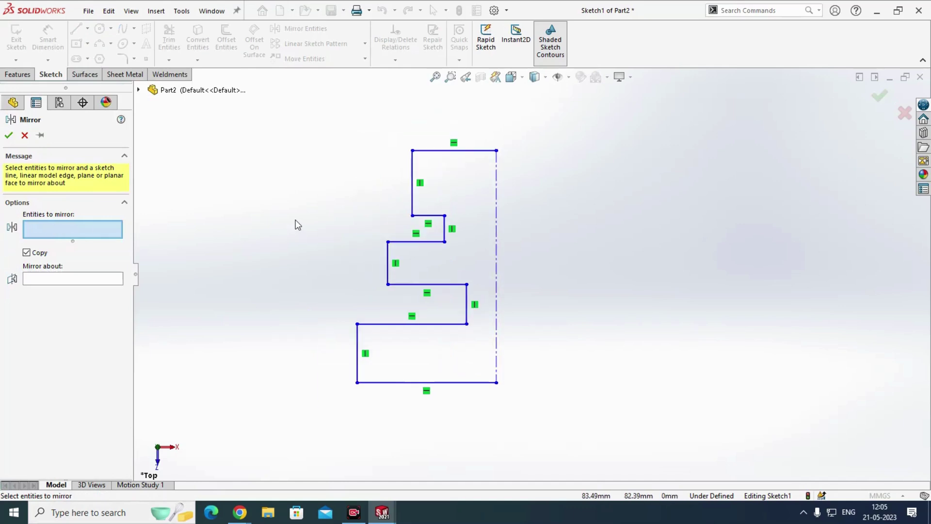
pyautogui.scroll(1, 548, 261)
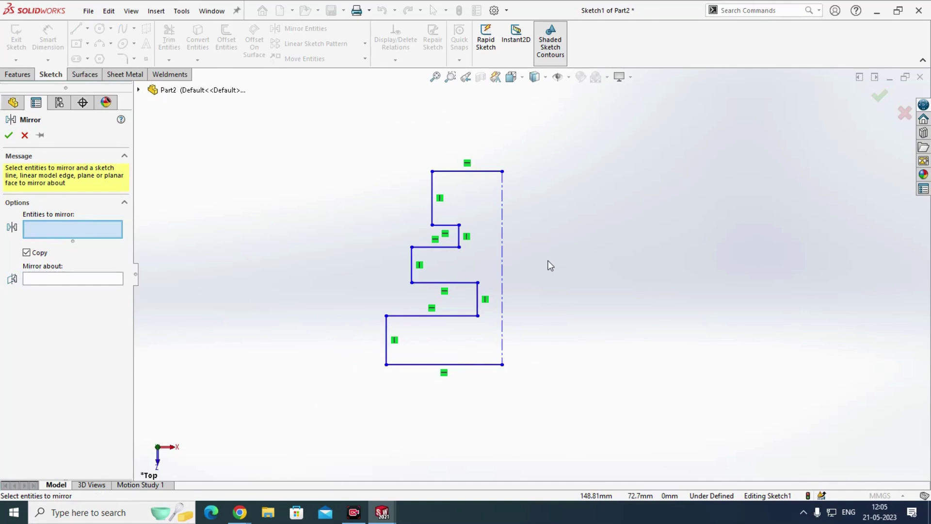
pyautogui.moveTo(489, 123); pyautogui.dragTo(383, 459)
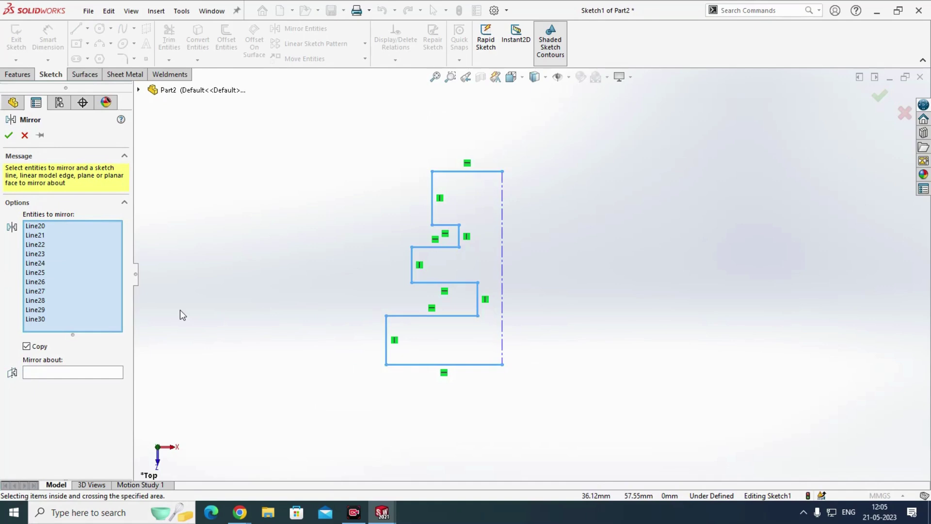
pyautogui.click(44, 378)
pyautogui.click(502, 316)
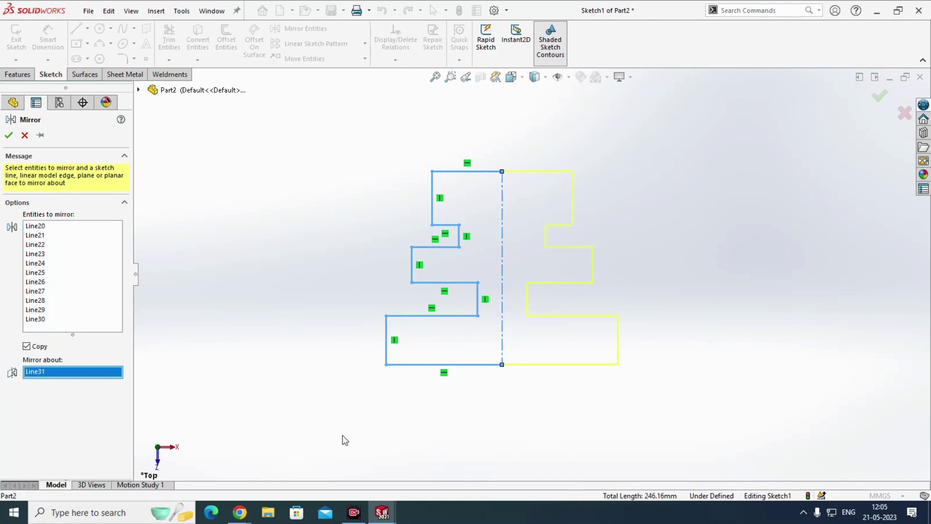
pyautogui.click(9, 135)
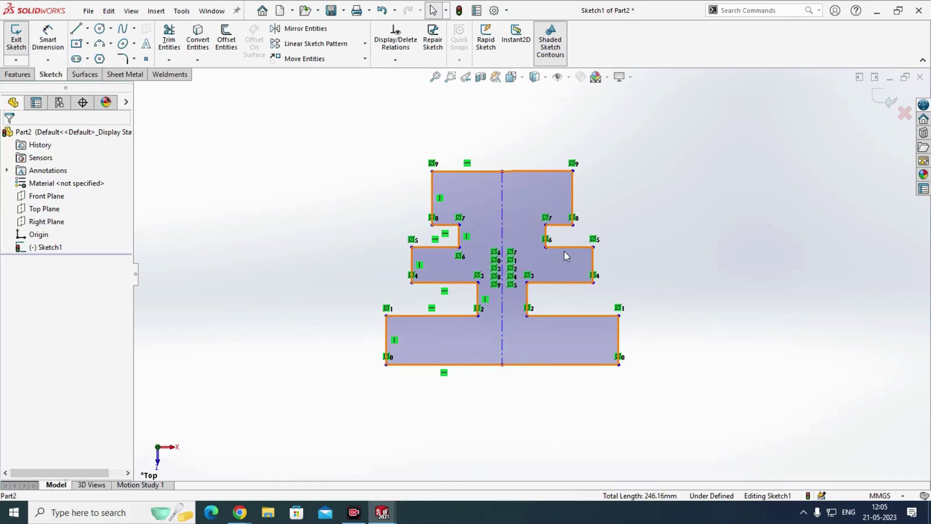
# Step: Delete the whole mirrored profile and its centerline to clear the sketch
pyautogui.scroll(3, 628, 242)
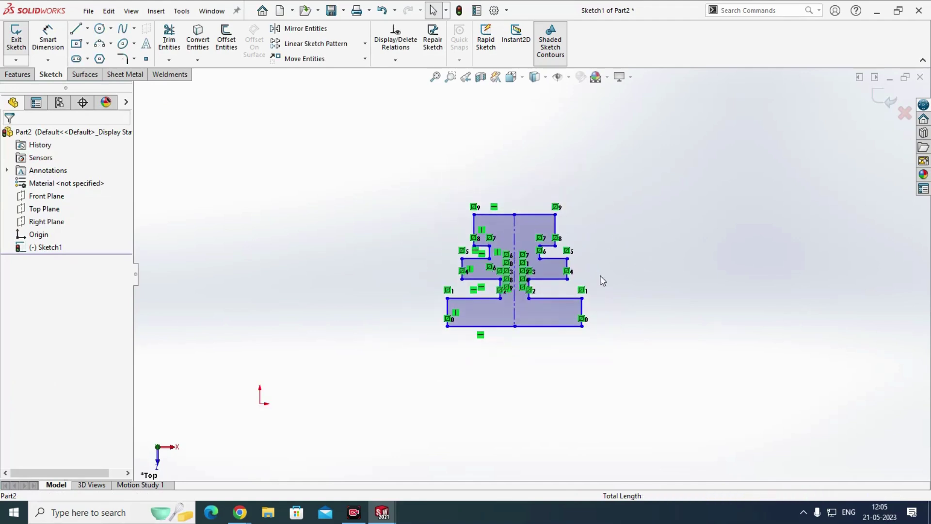
pyautogui.moveTo(721, 174); pyautogui.dragTo(269, 454)
pyautogui.press('Delete')
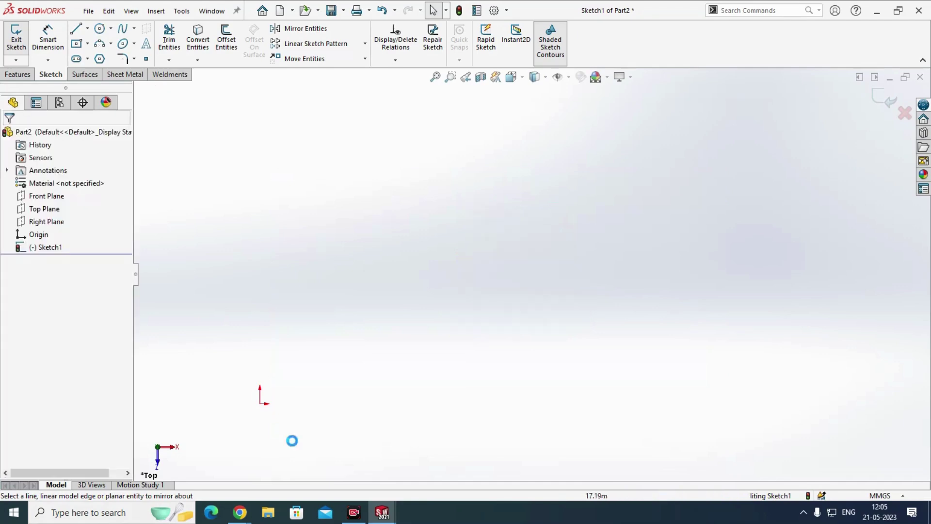
# Step: Sketch a large circle with its centre above and to the right of the origin
pyautogui.click(366, 44)
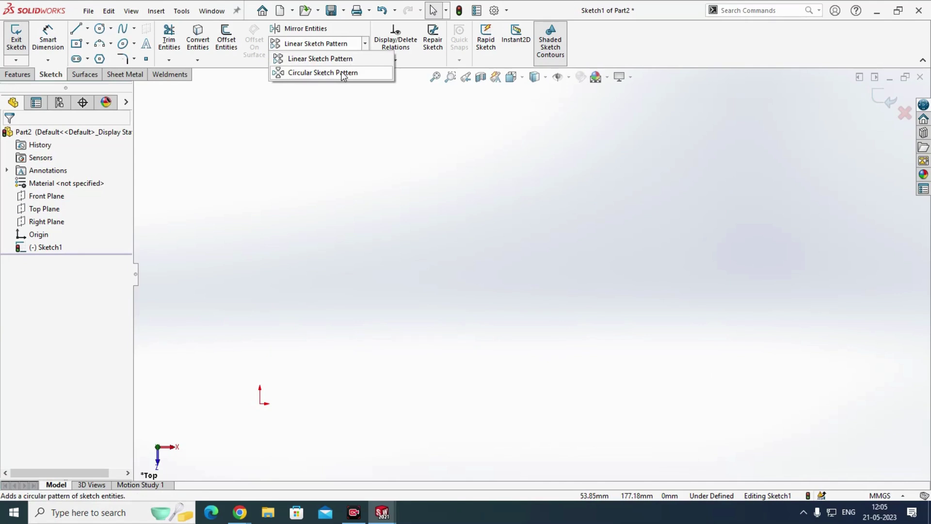
pyautogui.click(99, 28)
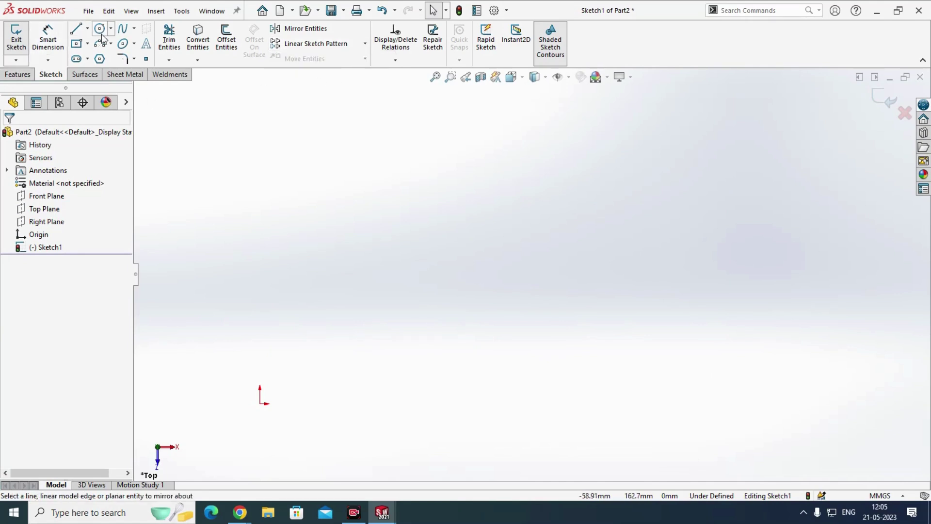
pyautogui.click(383, 326)
pyautogui.click(454, 248)
pyautogui.press('Escape')
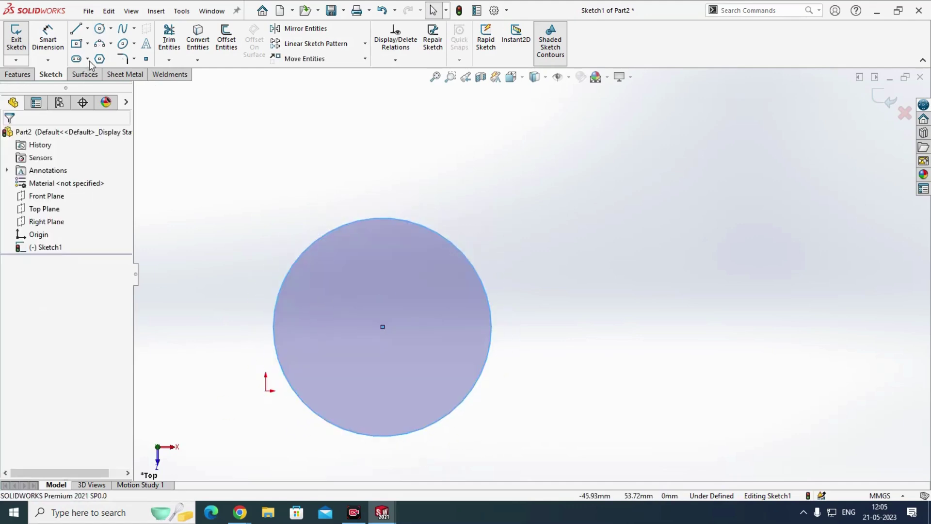
# Step: Sketch a small circle just above the large circle, with its centre vertically aligned with the large circle's centre
pyautogui.click(108, 29)
pyautogui.press('Escape')
pyautogui.click(100, 29)
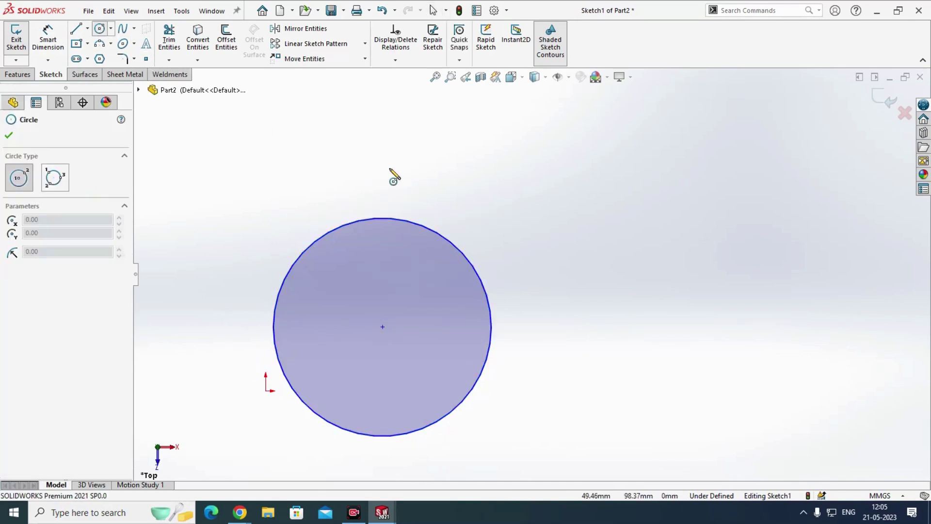
pyautogui.click(383, 188)
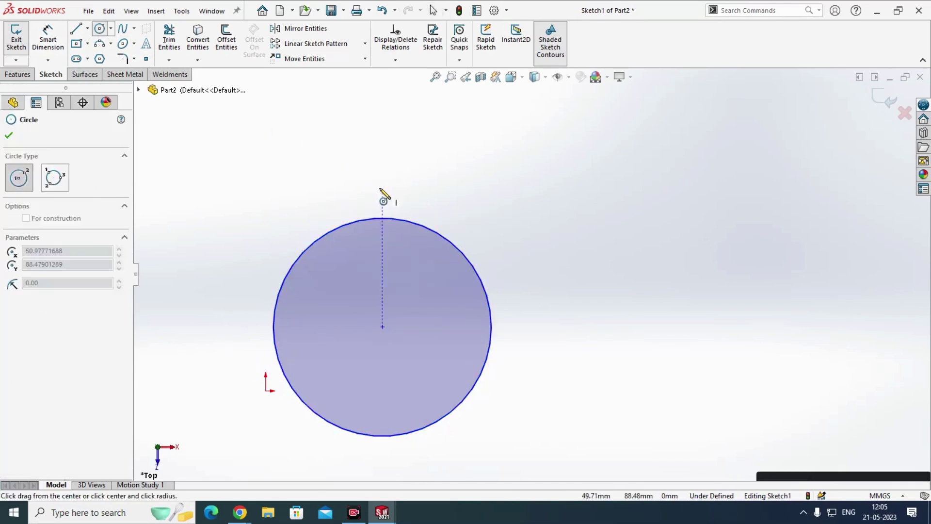
pyautogui.click(399, 172)
pyautogui.press('Escape')
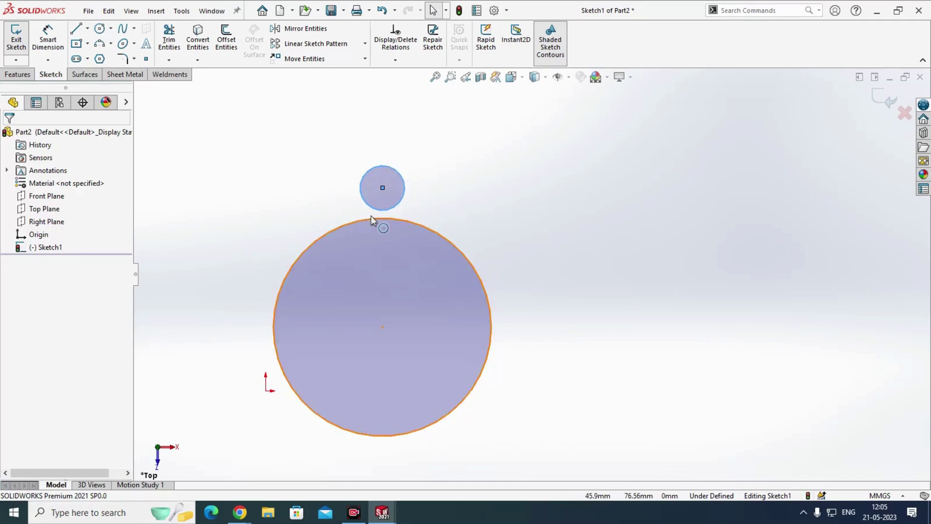
pyautogui.press('Escape')
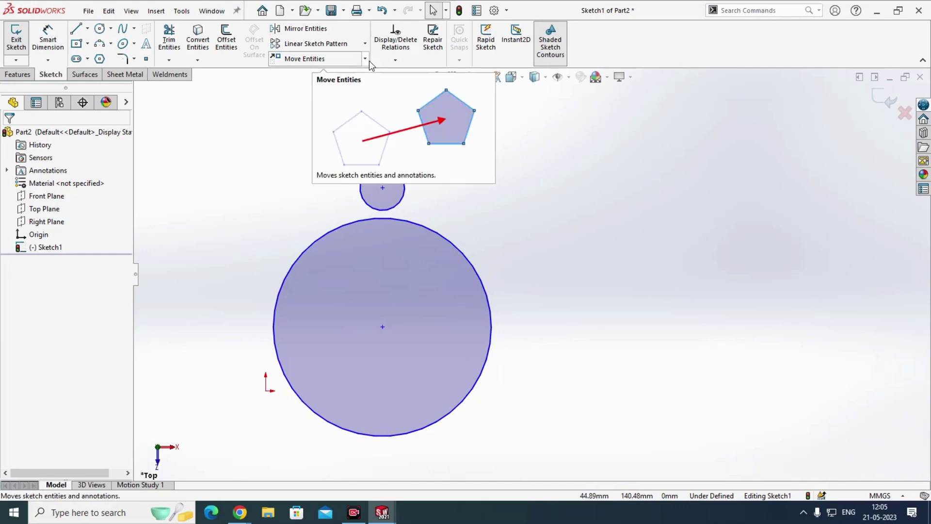
# Step: Start a circular sketch pattern of the small circle about the large circle's centre point
pyautogui.click(366, 44)
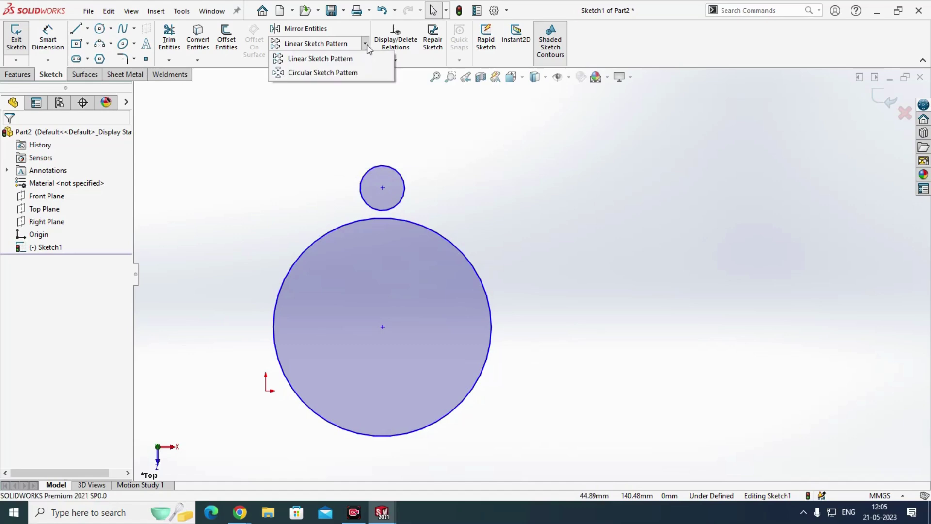
pyautogui.click(341, 75)
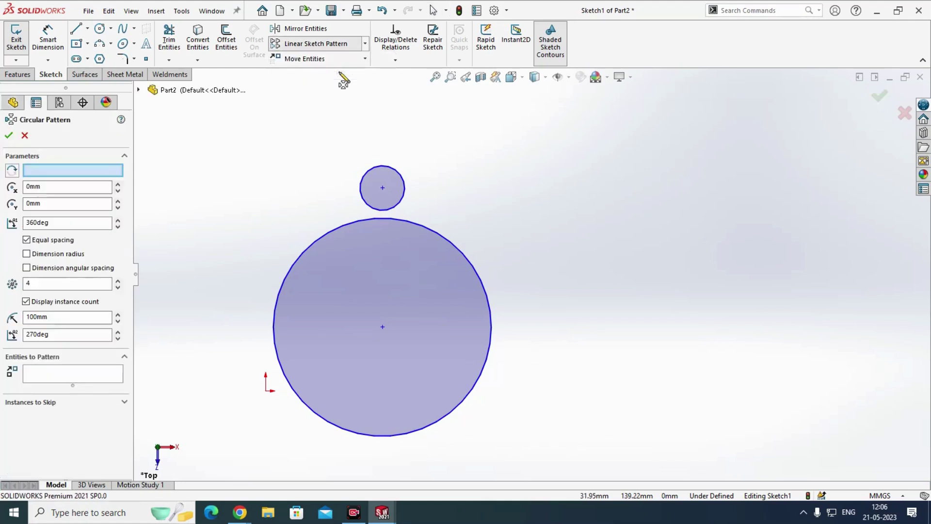
pyautogui.click(49, 170)
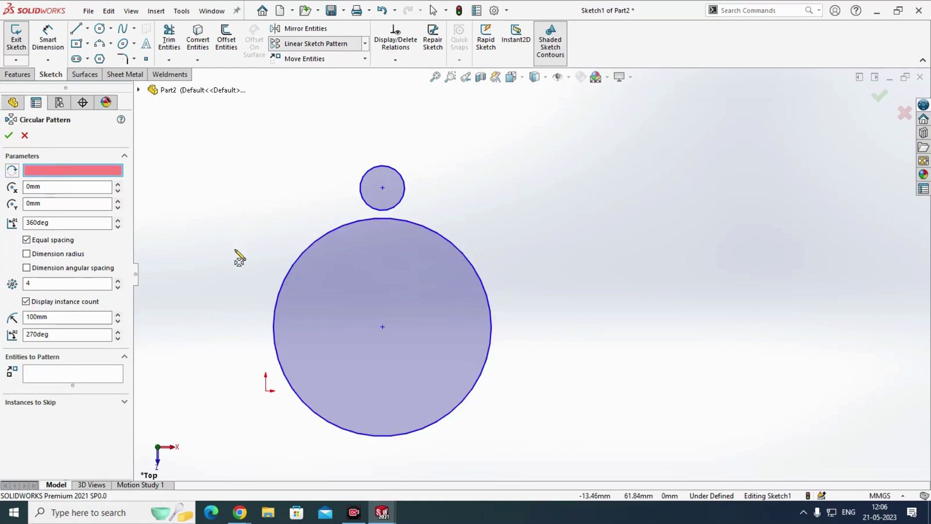
pyautogui.click(383, 327)
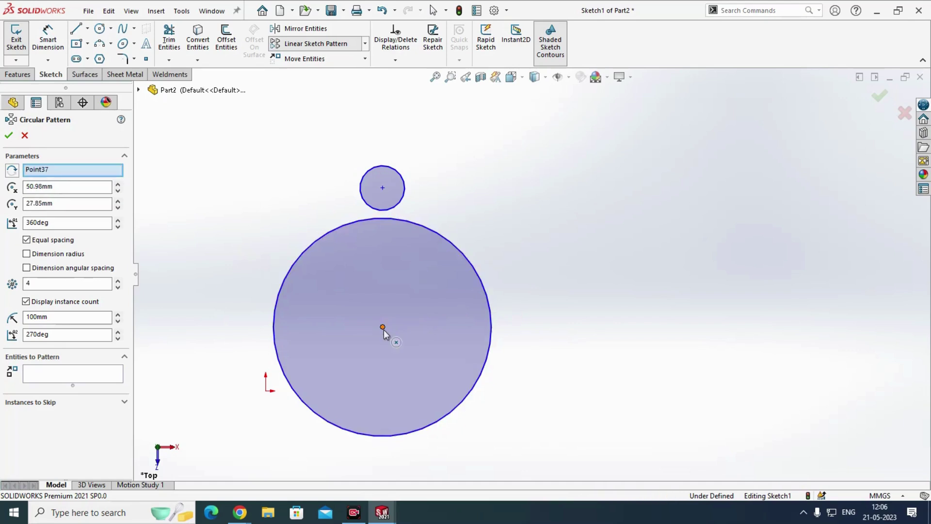
pyautogui.click(57, 376)
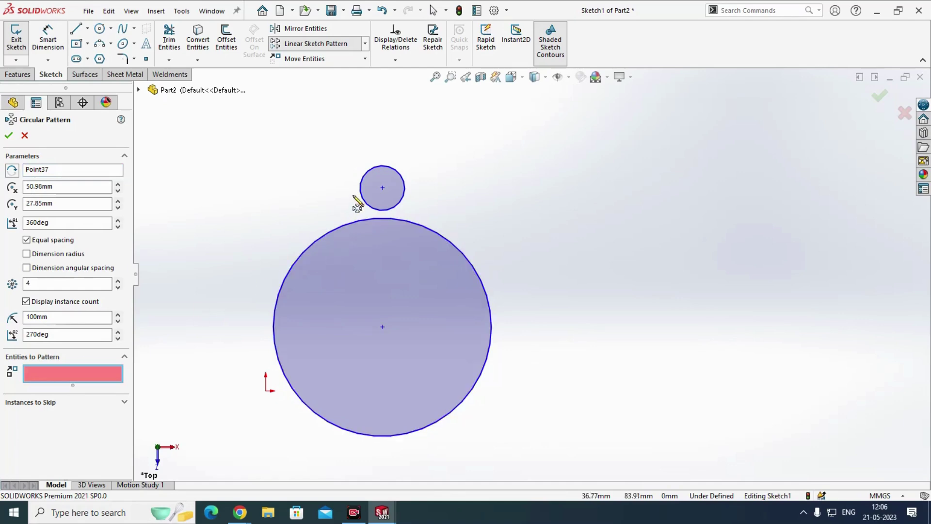
pyautogui.click(362, 190)
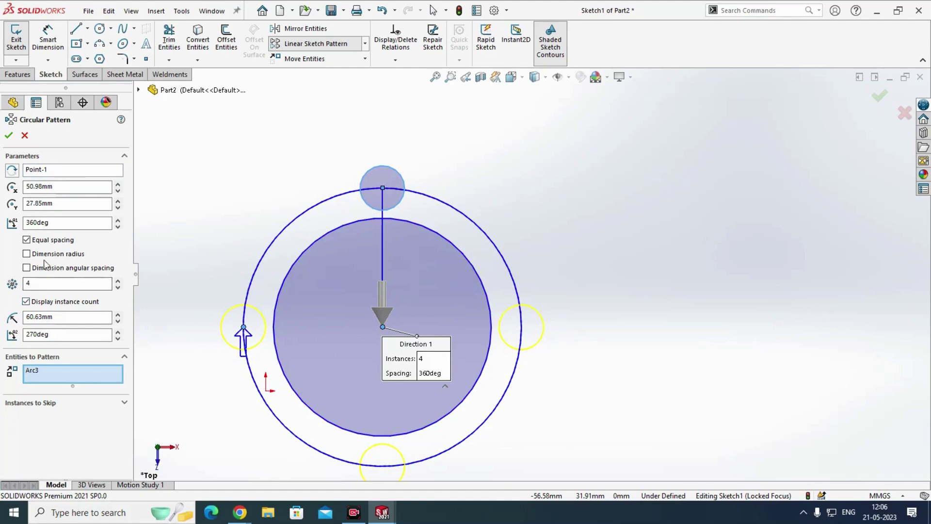
# Step: Try a total pattern angle of 180 degrees, and return it to 360 degrees
pyautogui.moveTo(53, 224); pyautogui.dragTo(2, 237)
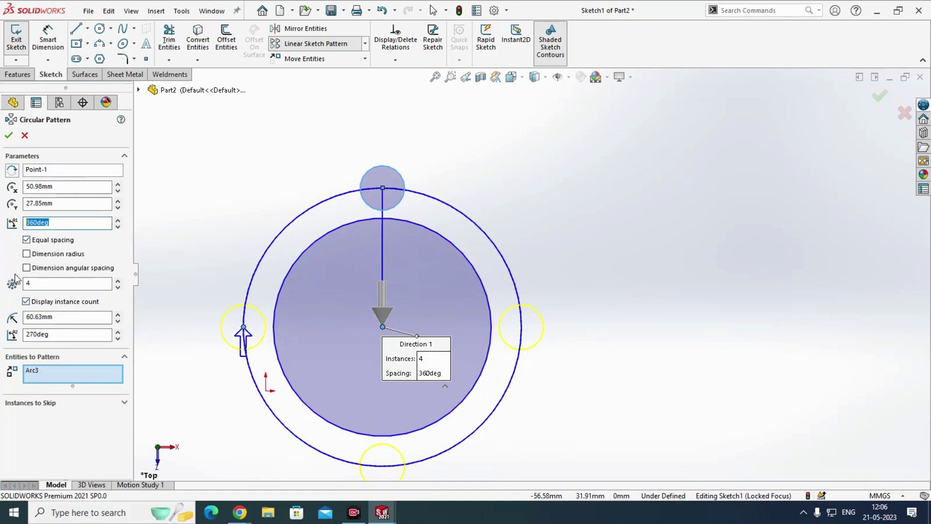
pyautogui.write('180')
pyautogui.press('Return')
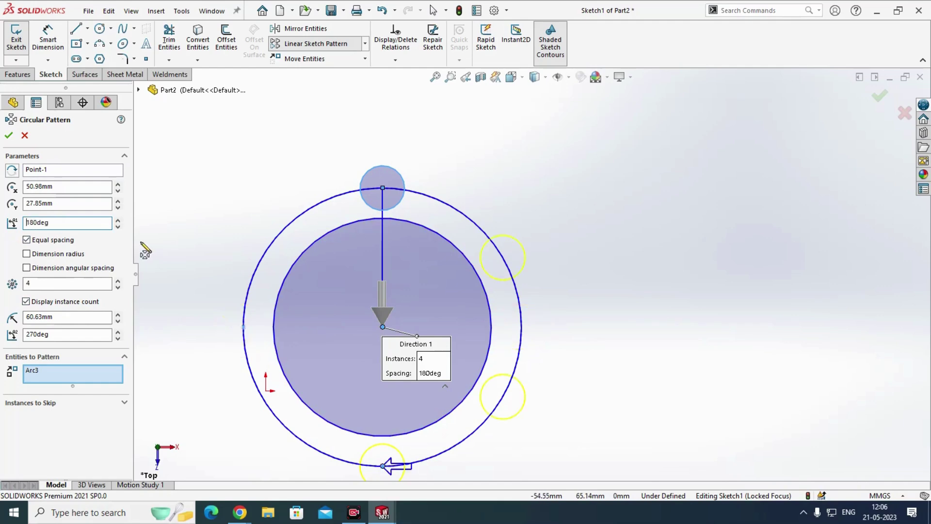
pyautogui.moveTo(54, 223); pyautogui.dragTo(3, 254)
pyautogui.write('360')
pyautogui.press('Return')
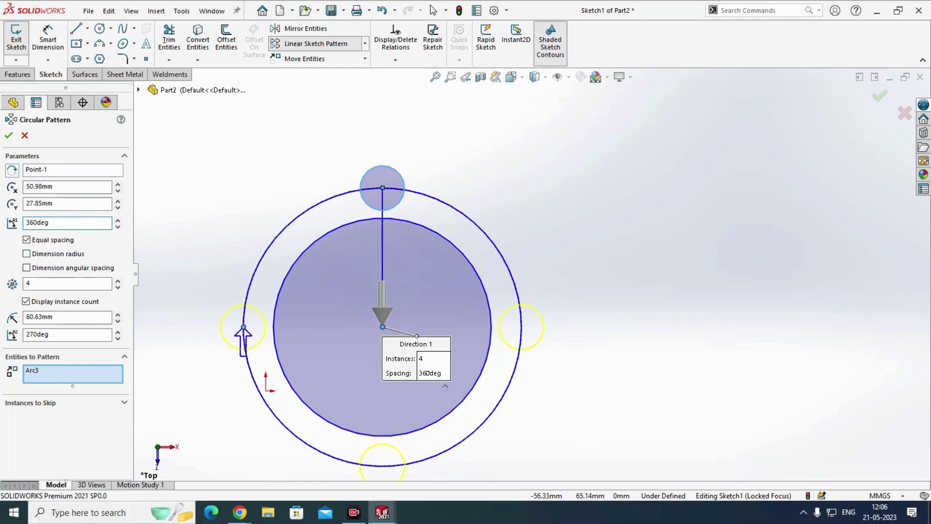
# Step: Set the circular pattern to 10 equally spaced instances and create it around the large circle
pyautogui.moveTo(52, 282); pyautogui.dragTo(2, 308)
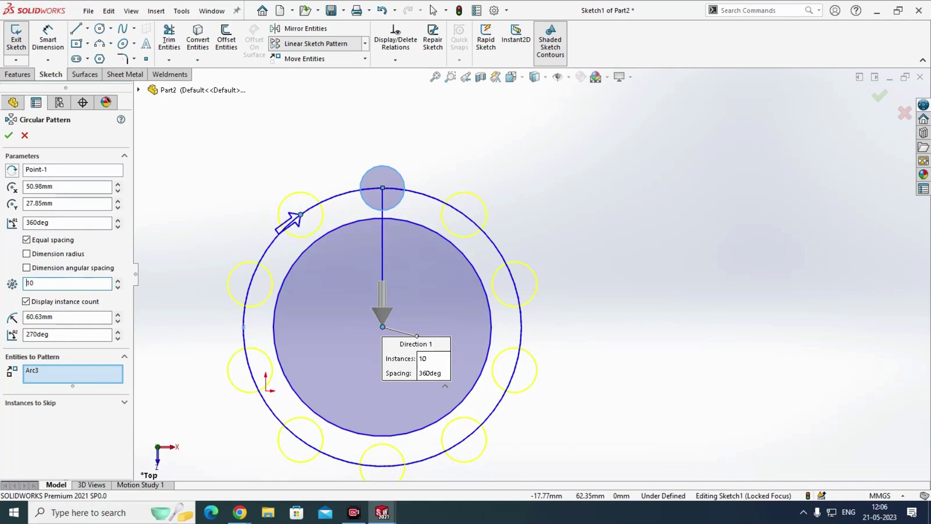
pyautogui.click(33, 255)
pyautogui.click(37, 256)
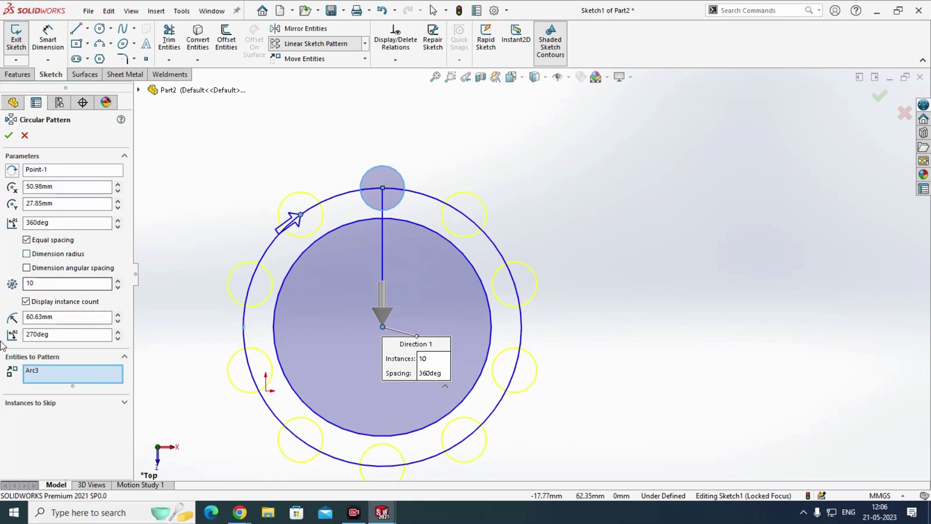
pyautogui.click(8, 136)
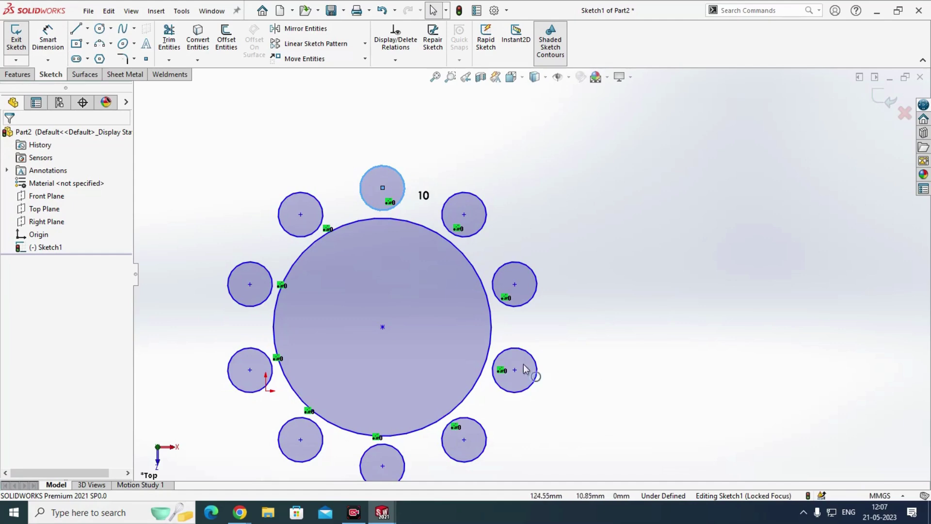
pyautogui.scroll(3, 630, 339)
pyautogui.scroll(-4, 598, 343)
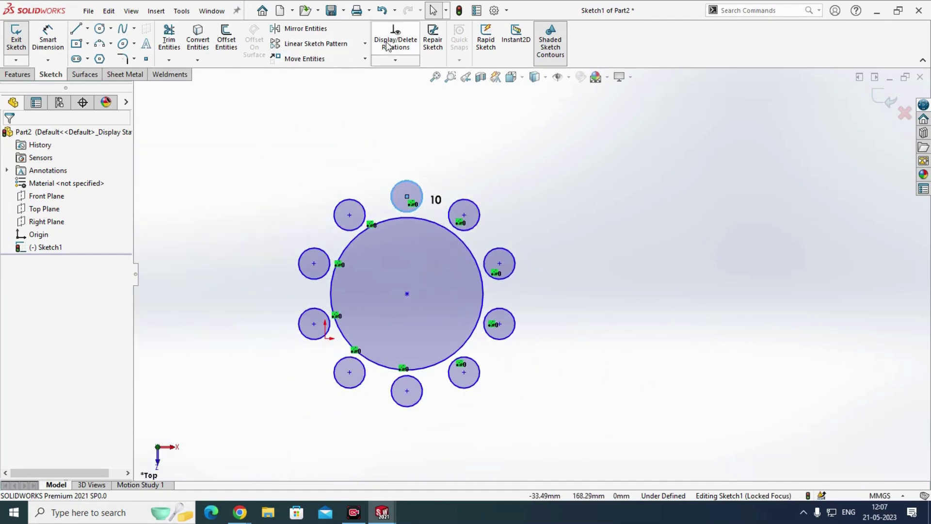
pyautogui.click(365, 44)
pyautogui.click(330, 74)
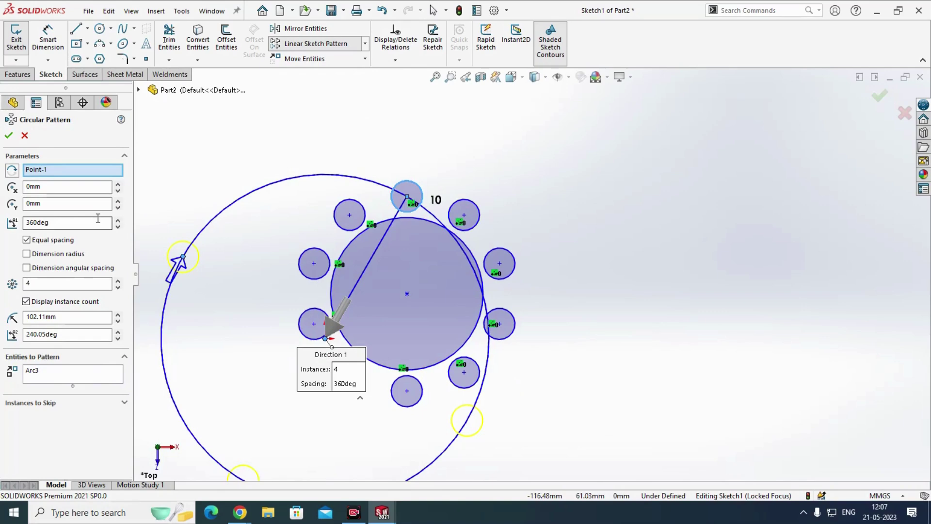
pyautogui.click(35, 171)
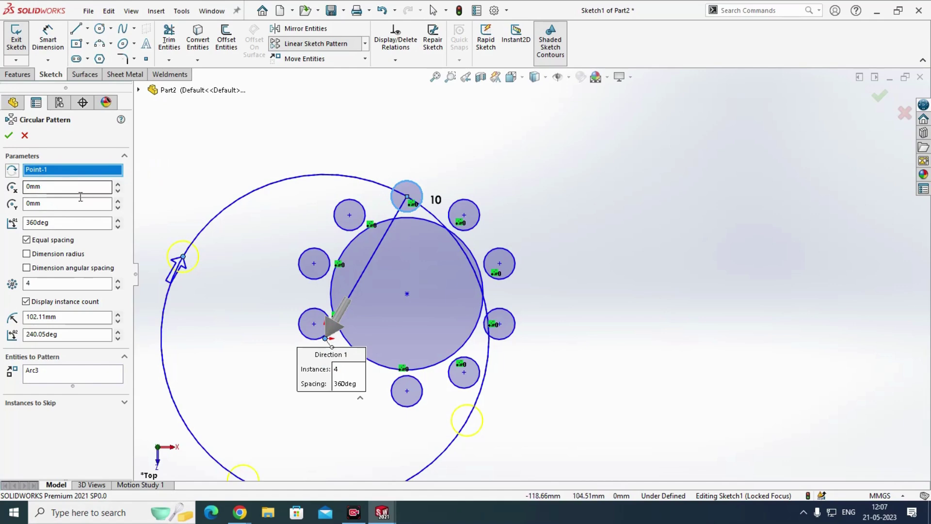
pyautogui.click(406, 295)
pyautogui.rightClick(49, 175)
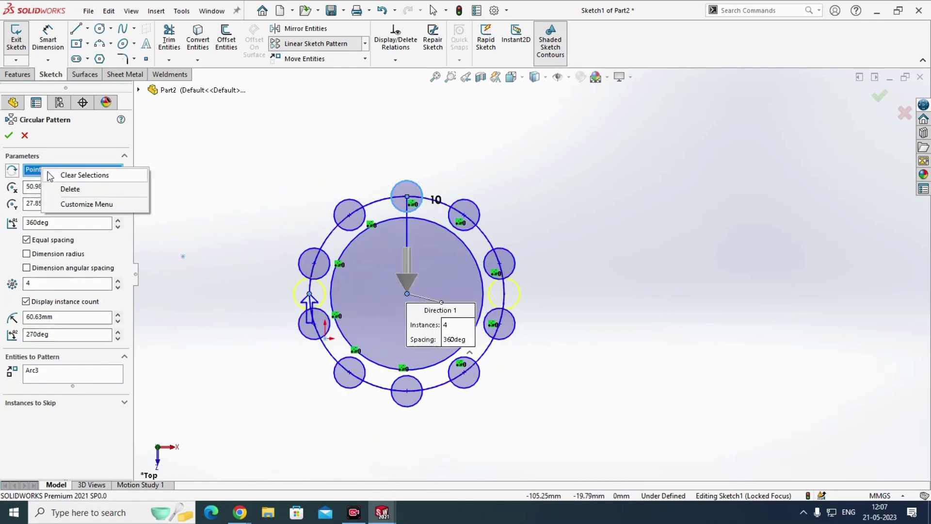
pyautogui.click(69, 190)
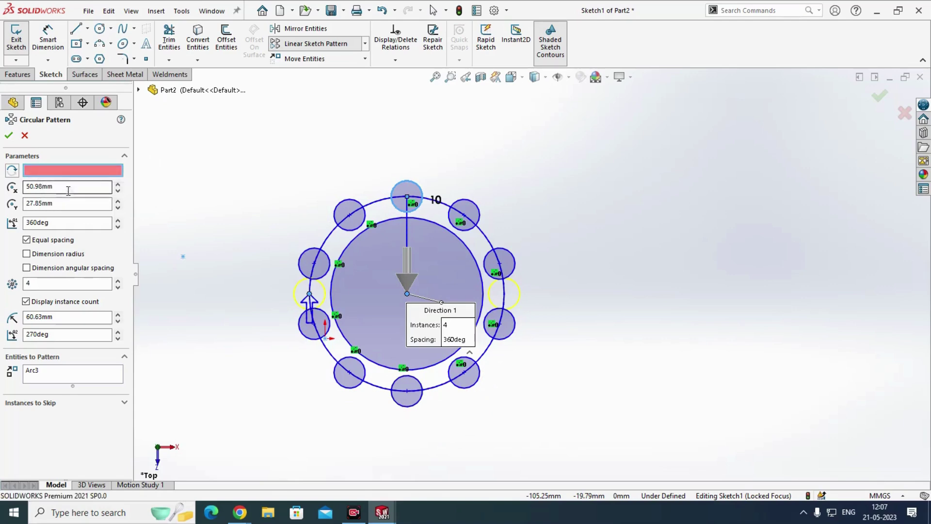
pyautogui.click(448, 243)
pyautogui.press('Escape')
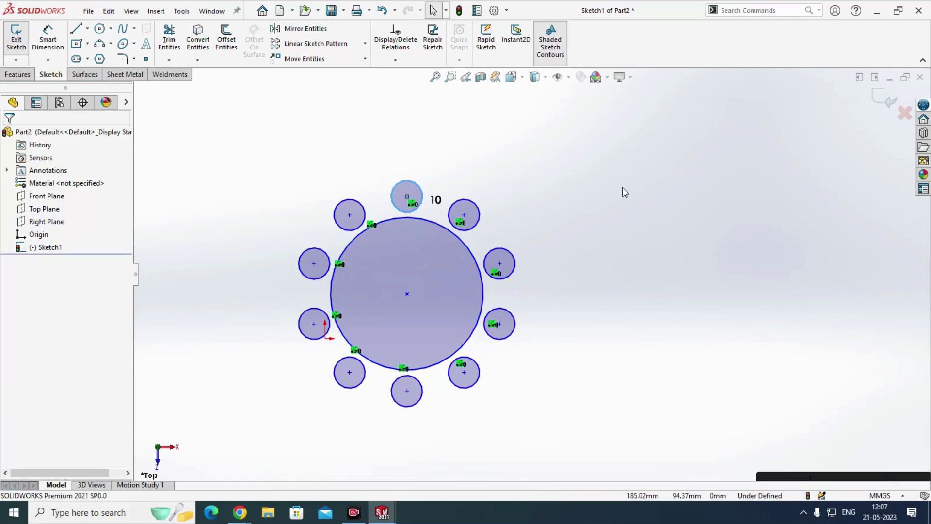
# Step: Delete the large circle and all the patterned small circles to clear the sketch
pyautogui.moveTo(640, 173); pyautogui.dragTo(121, 473)
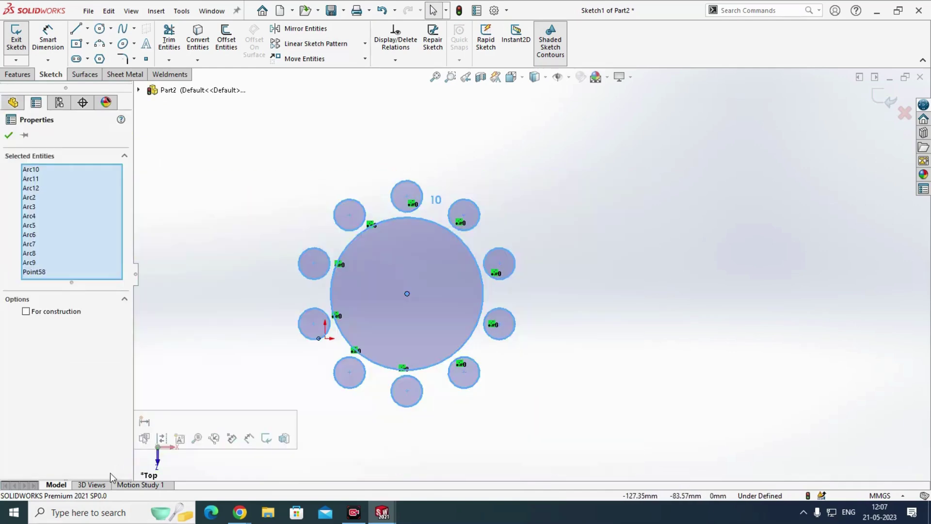
pyautogui.press('Delete')
pyautogui.click(444, 256)
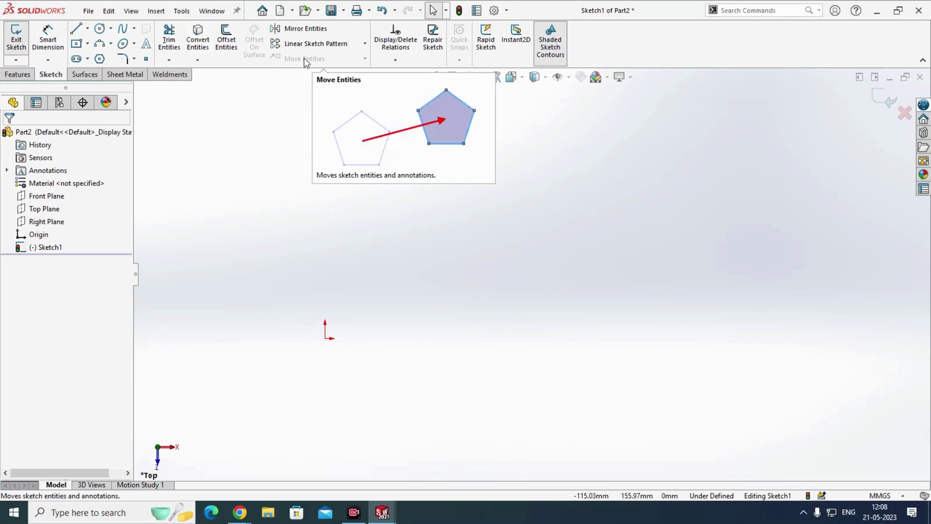
pyautogui.click(365, 43)
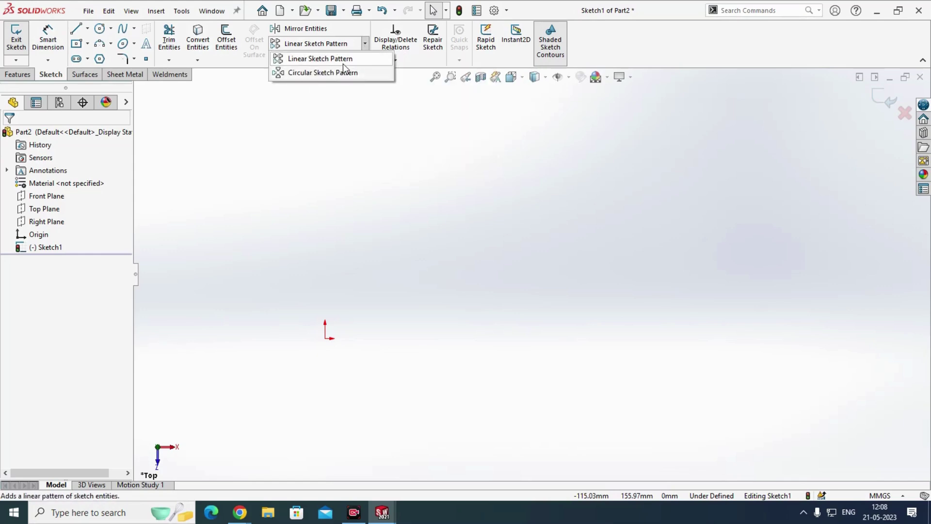
pyautogui.click(322, 157)
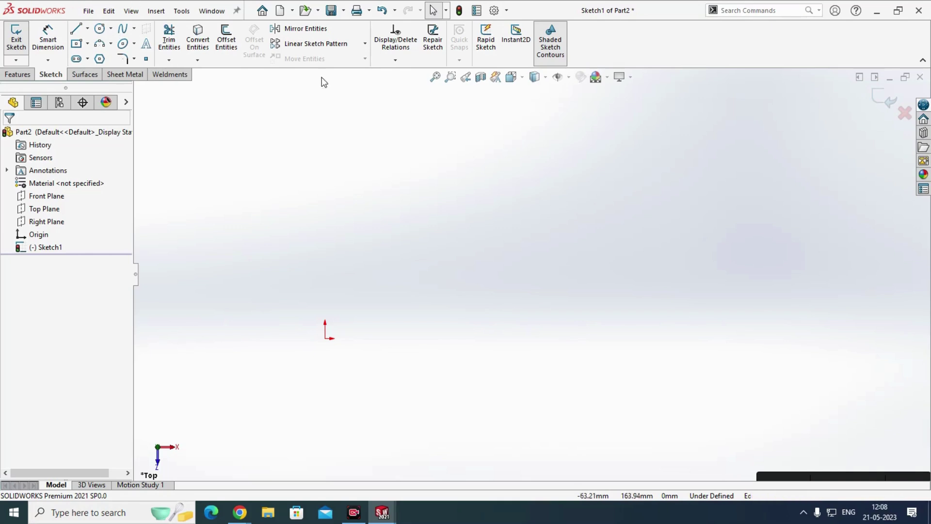
pyautogui.click(365, 46)
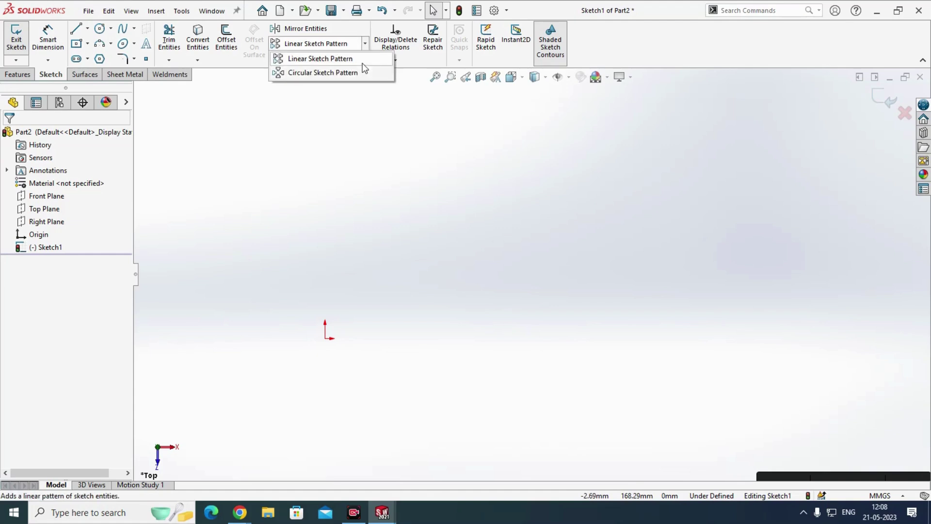
# Step: Sketch a circle with a radius of about 12.6 mm above the origin, slightly to its right
pyautogui.click(99, 28)
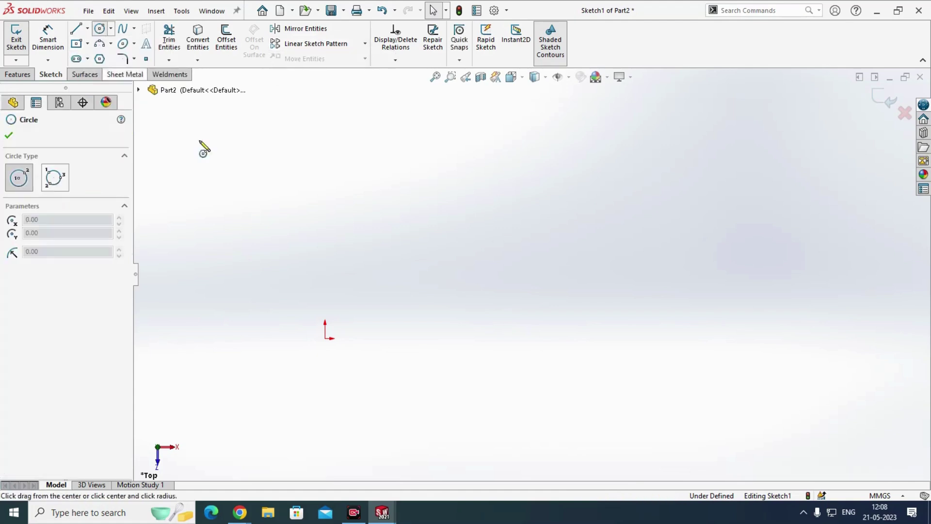
pyautogui.click(337, 260)
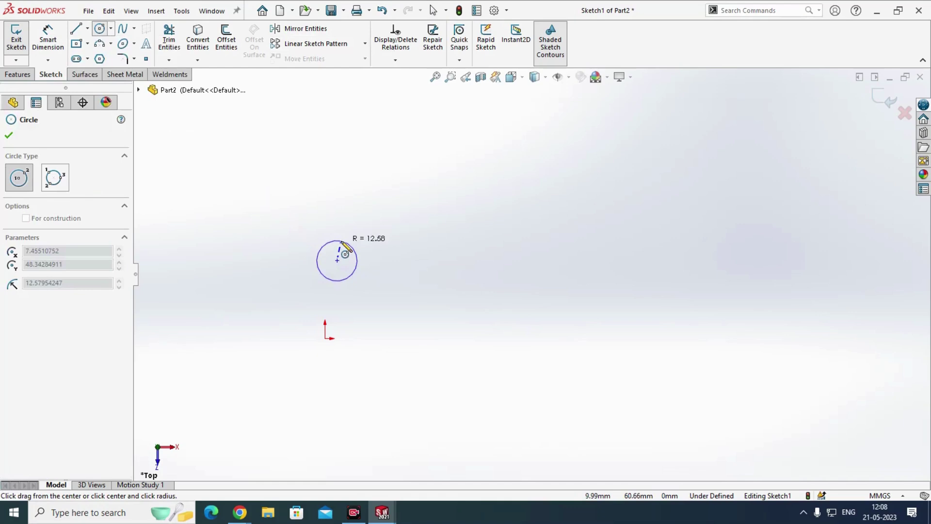
pyautogui.click(351, 246)
# Step: Dimension the circle's diameter and set it to 20 mm
pyautogui.click(48, 39)
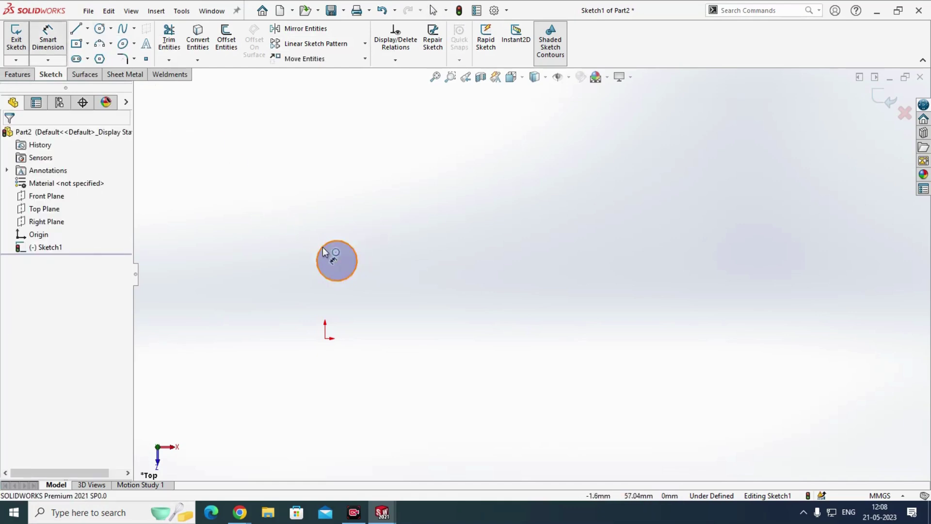
pyautogui.click(322, 246)
pyautogui.click(294, 243)
pyautogui.write('20')
pyautogui.press('Return')
pyautogui.press('Escape')
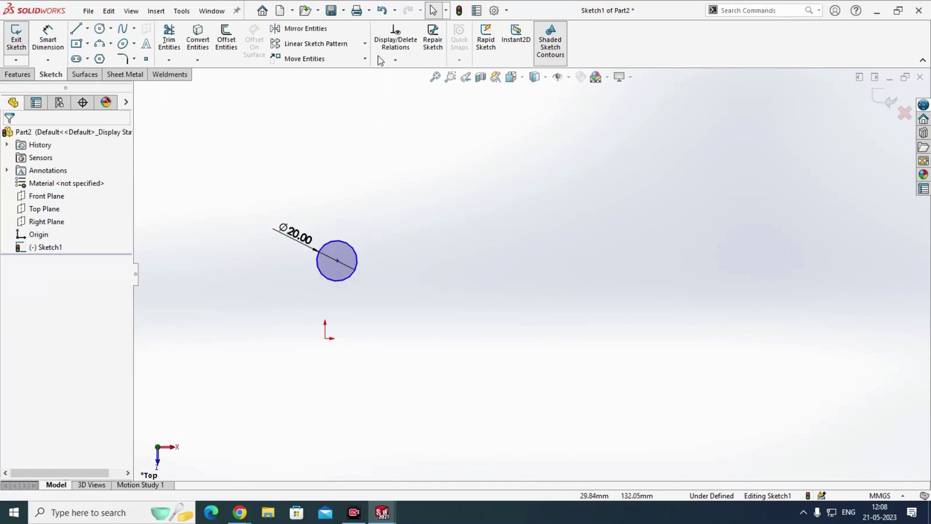
# Step: Start a linear sketch pattern of the circle along the X-axis with 10 instances
pyautogui.click(364, 44)
pyautogui.click(355, 59)
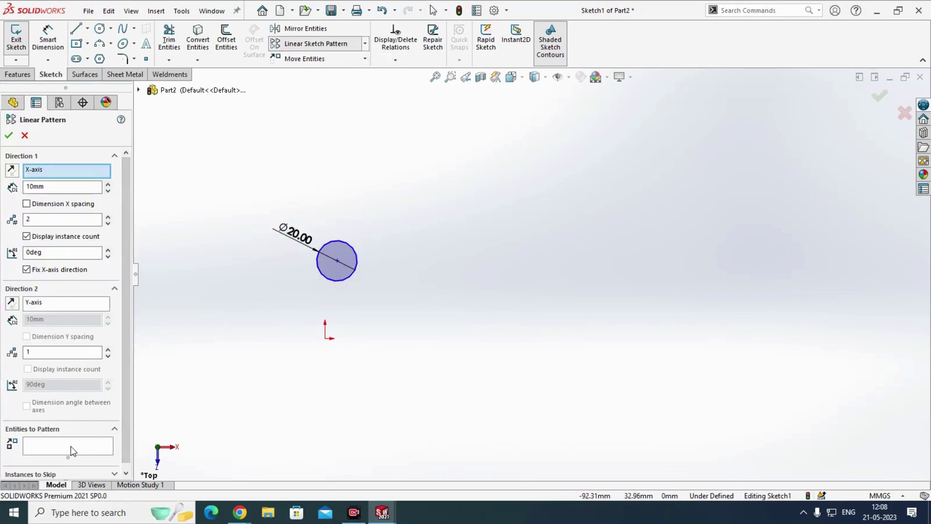
pyautogui.click(71, 445)
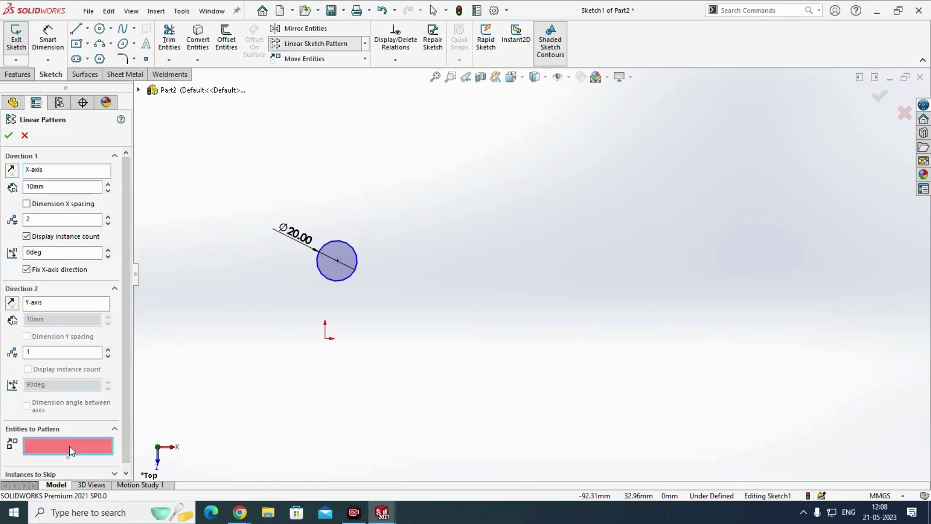
pyautogui.click(342, 246)
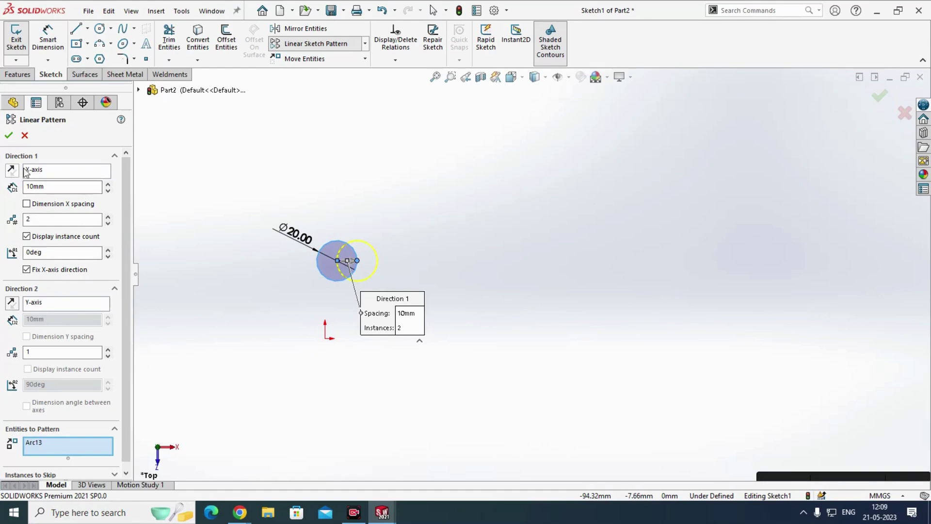
pyautogui.click(52, 173)
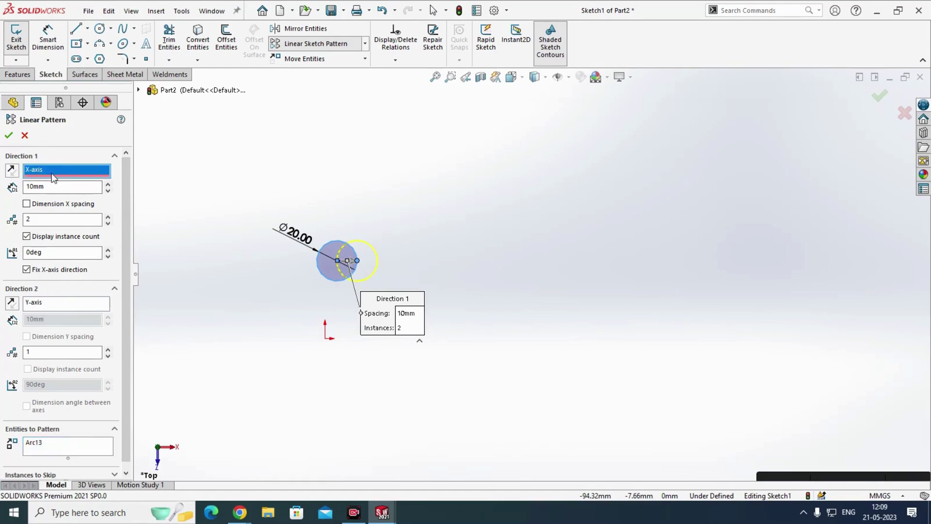
pyautogui.click(49, 223)
pyautogui.doubleClick(49, 224)
pyautogui.write('10')
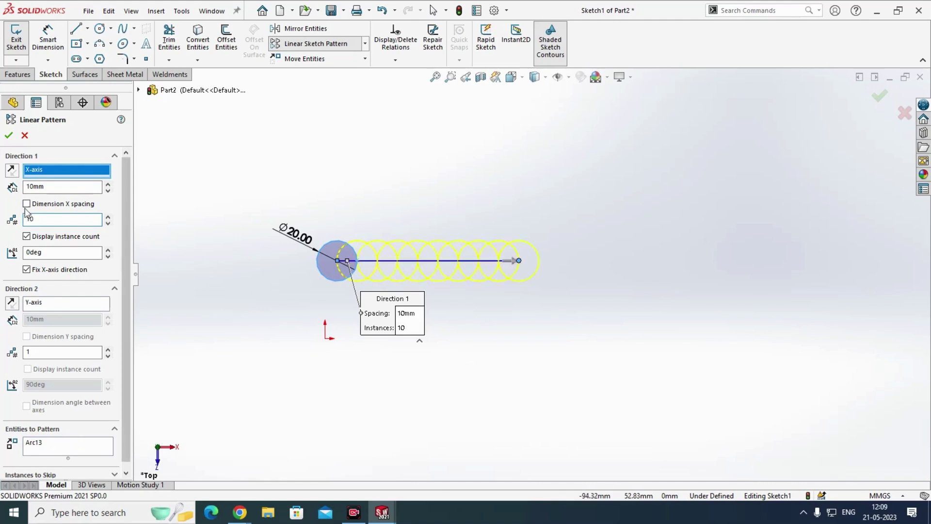
# Step: Try a 20 mm spacing between the linear pattern instances along the X-axis
pyautogui.moveTo(55, 188); pyautogui.dragTo(25, 189)
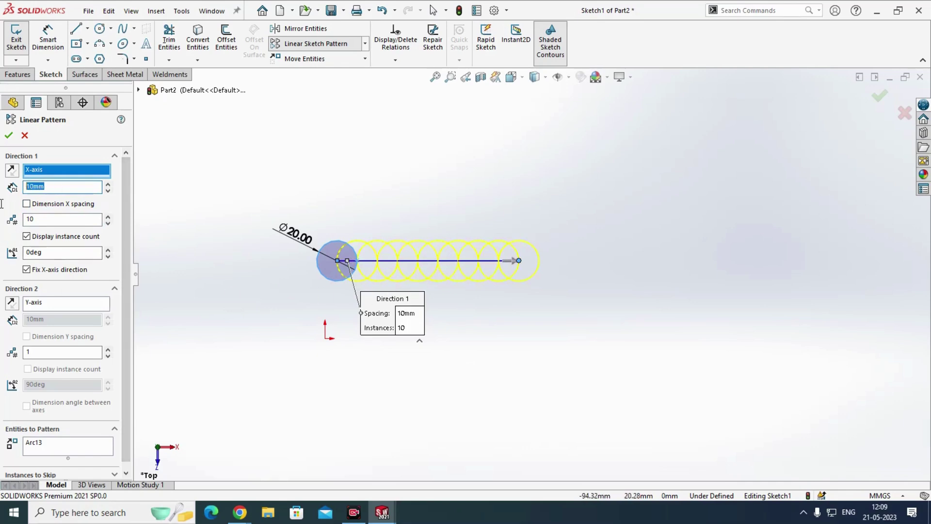
pyautogui.write('20')
pyautogui.press('Return')
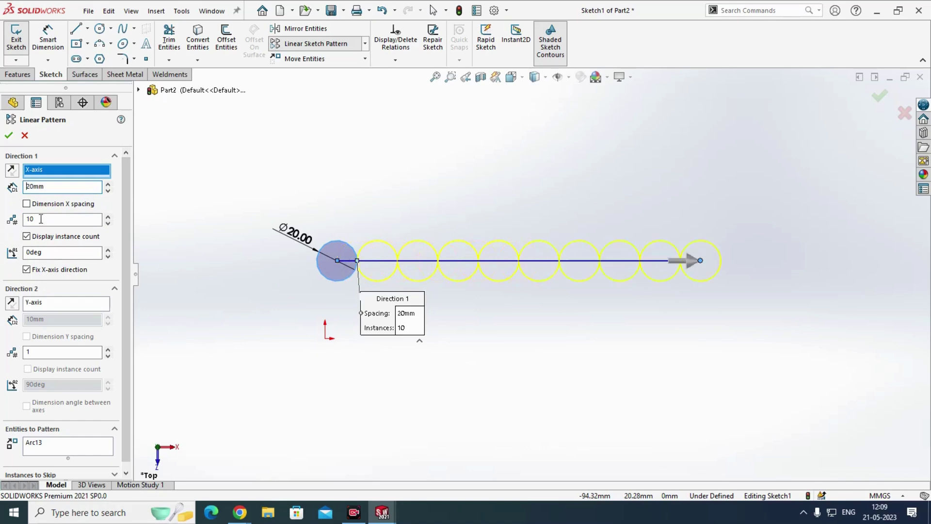
# Step: Set the linear pattern's X-axis spacing to 30 mm
pyautogui.moveTo(52, 187); pyautogui.dragTo(1, 204)
pyautogui.write('30')
pyautogui.press('Return')
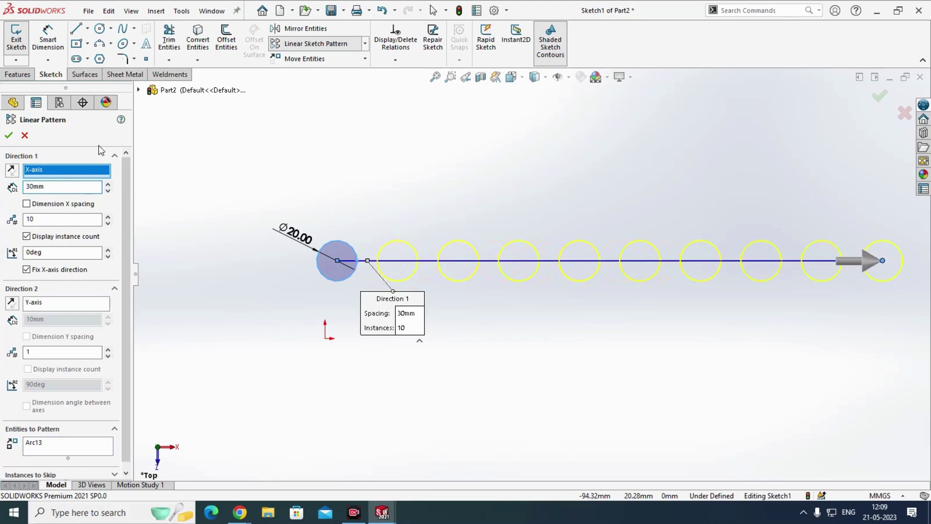
# Step: Add the Y-axis direction to the linear sketch pattern with 5 instances
pyautogui.scroll(2, 427, 297)
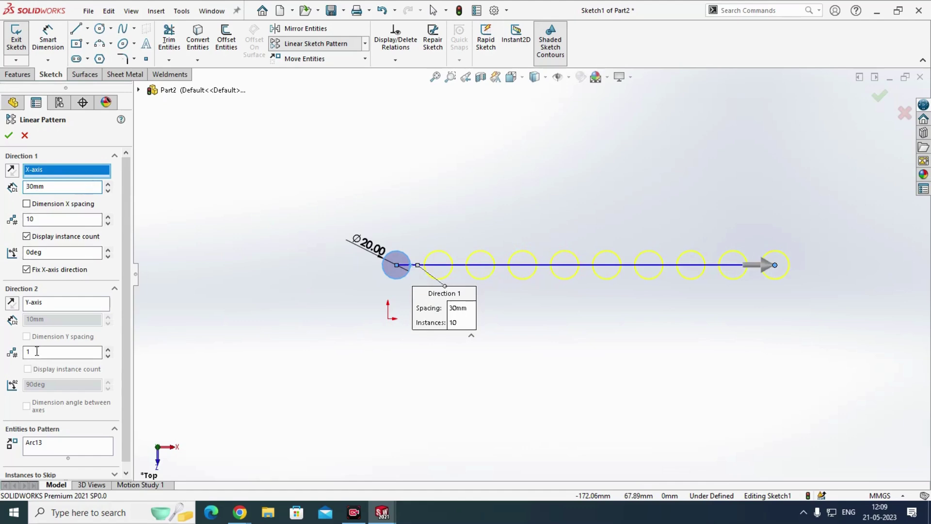
pyautogui.click(54, 305)
pyautogui.doubleClick(61, 353)
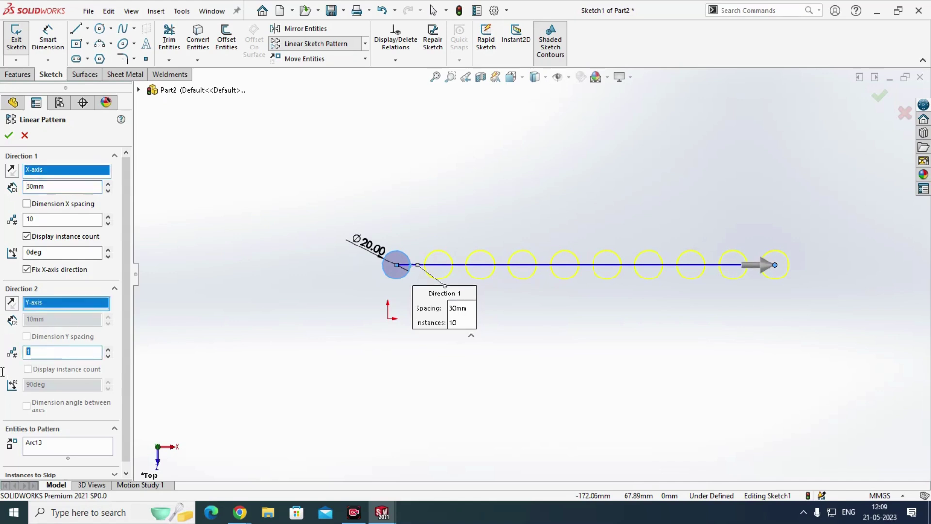
pyautogui.write('20')
pyautogui.moveTo(49, 350); pyautogui.dragTo(1, 365)
pyautogui.write('5')
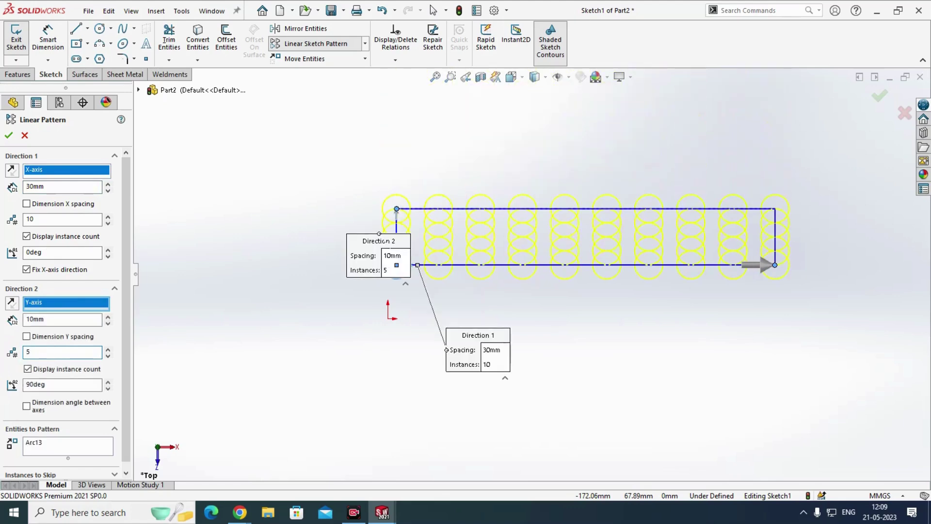
# Step: Try a 20 mm Y-axis spacing, set it to 30 mm, and apply the linear sketch pattern
pyautogui.moveTo(96, 320); pyautogui.dragTo(2, 342)
pyautogui.write('20')
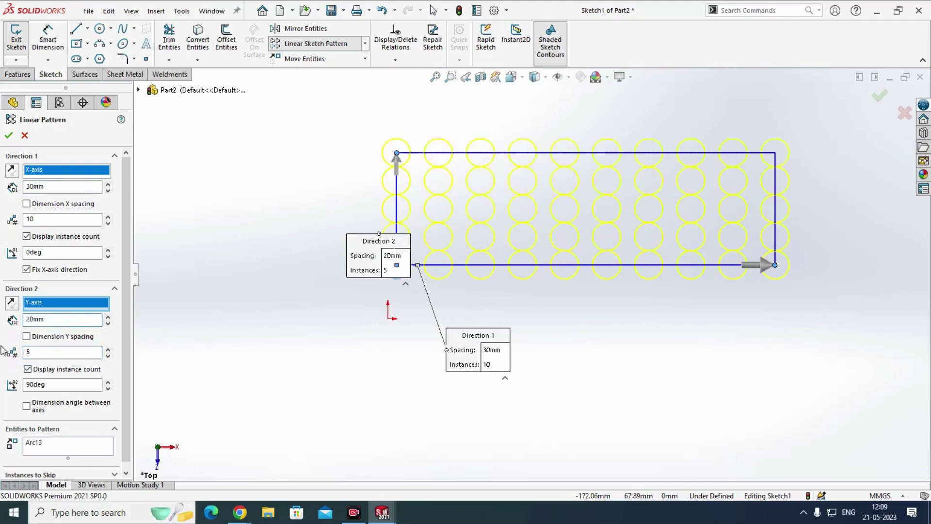
pyautogui.moveTo(56, 320); pyautogui.dragTo(3, 368)
pyautogui.write('30')
pyautogui.click(8, 135)
pyautogui.scroll(3, 514, 351)
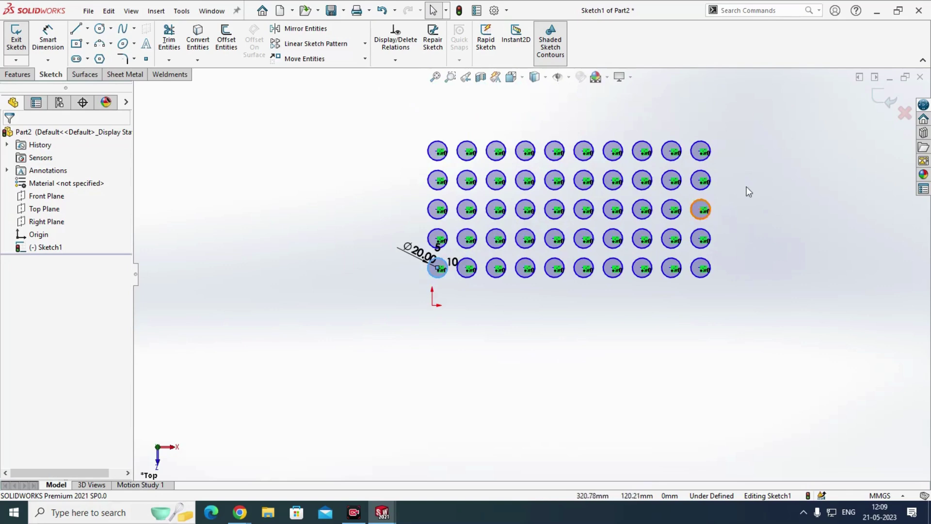
# Step: Undo the linear sketch pattern so only the original circle is left
pyautogui.click(703, 153)
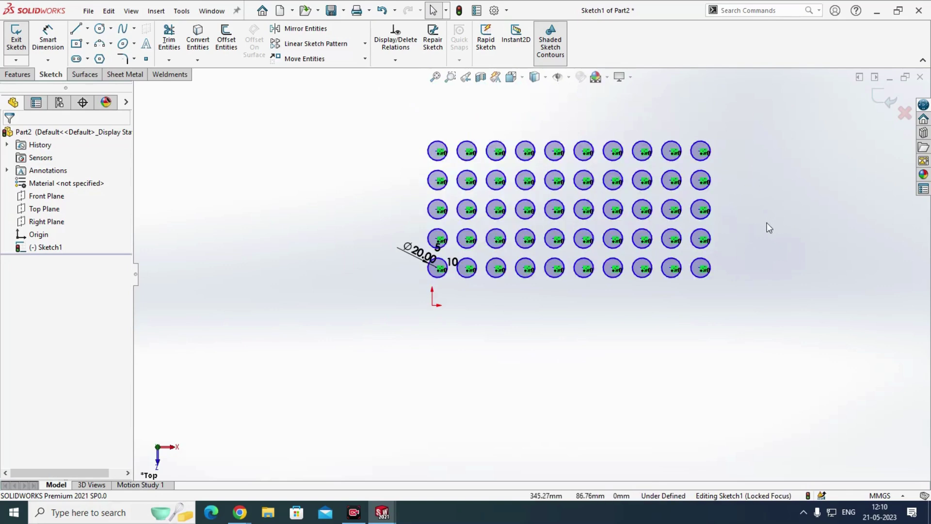
pyautogui.moveTo(798, 133); pyautogui.dragTo(194, 474)
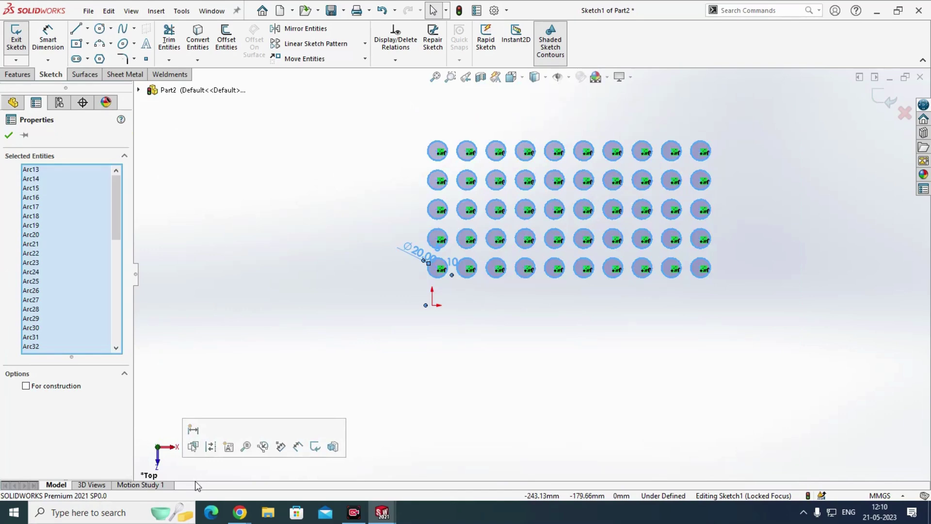
pyautogui.click(8, 137)
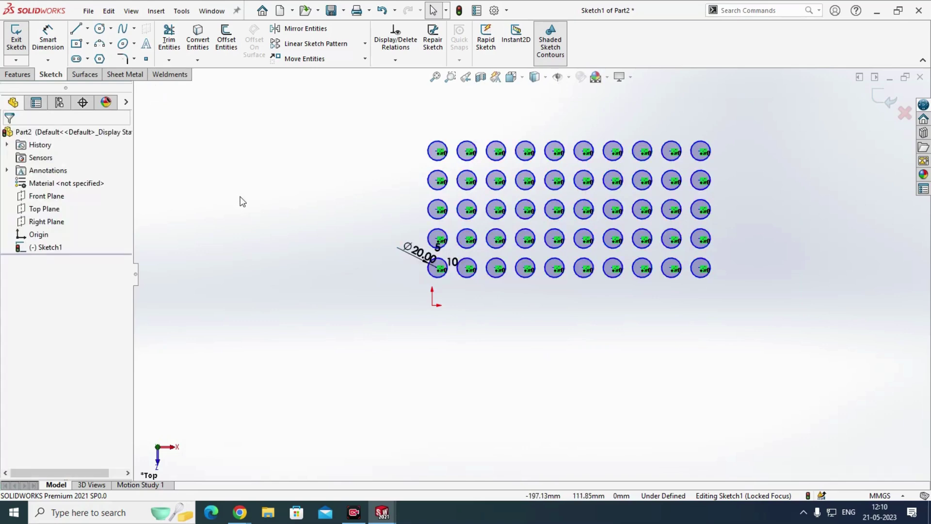
pyautogui.hotkey('ctrl', 'z')
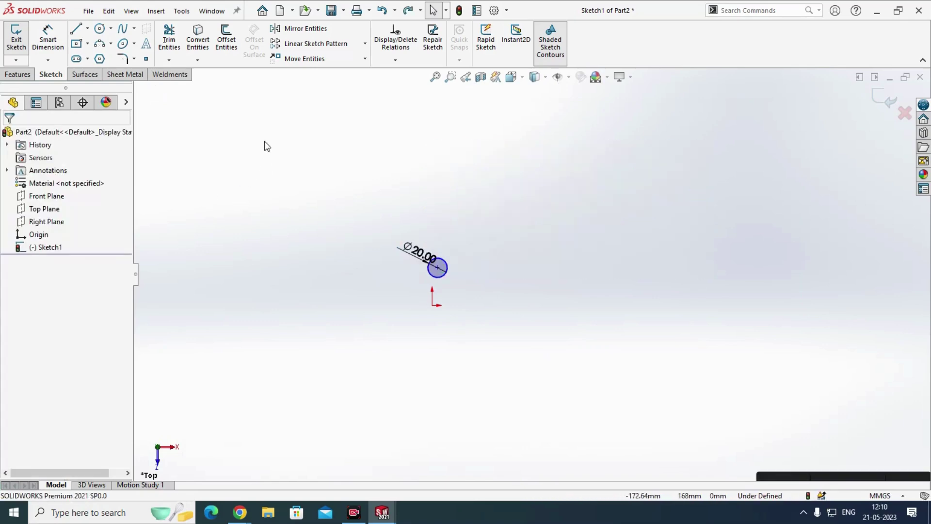
# Step: Start a linear sketch pattern of the 20 mm circle along the X-axis with 10 instances spaced 30 mm apart
pyautogui.click(311, 44)
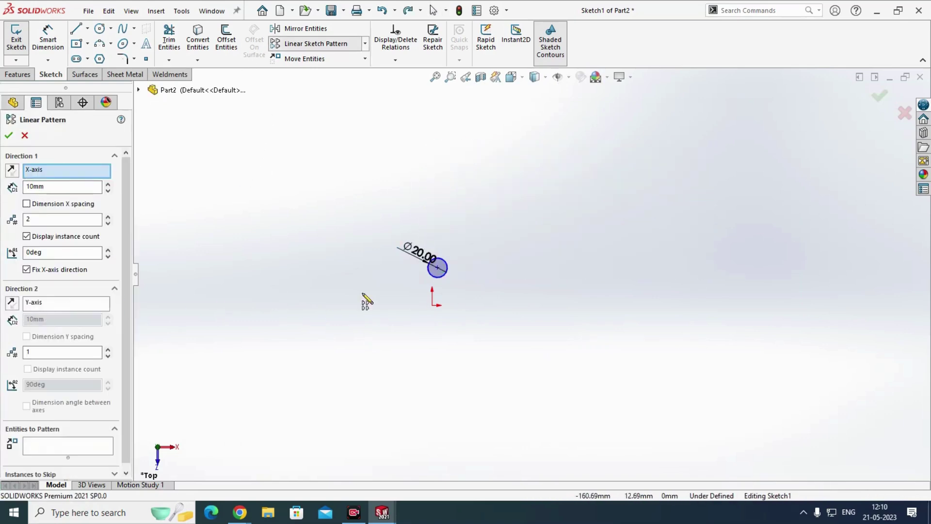
pyautogui.click(445, 274)
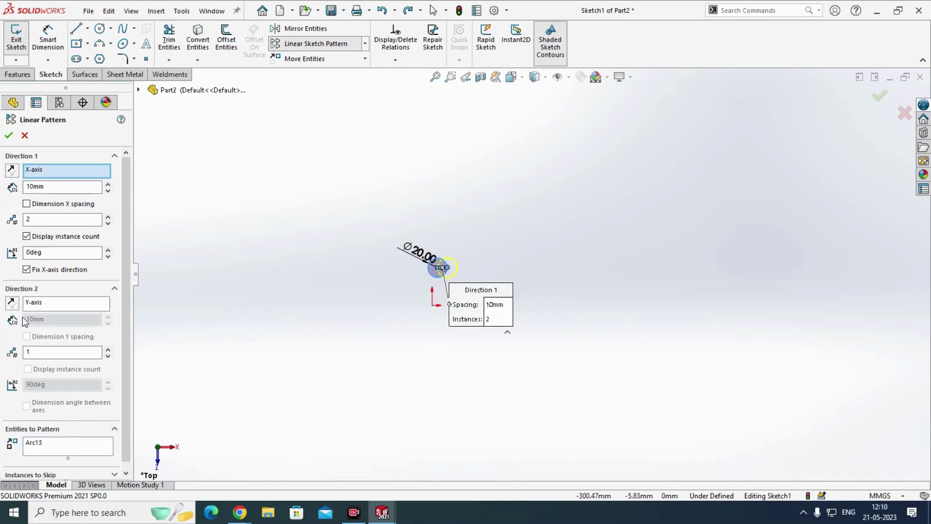
pyautogui.doubleClick(58, 219)
pyautogui.write('10')
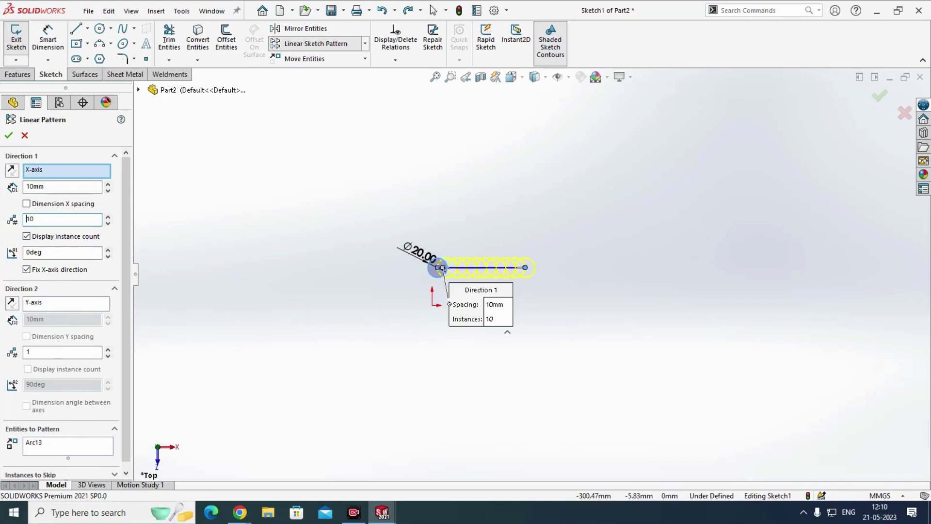
pyautogui.doubleClick(62, 186)
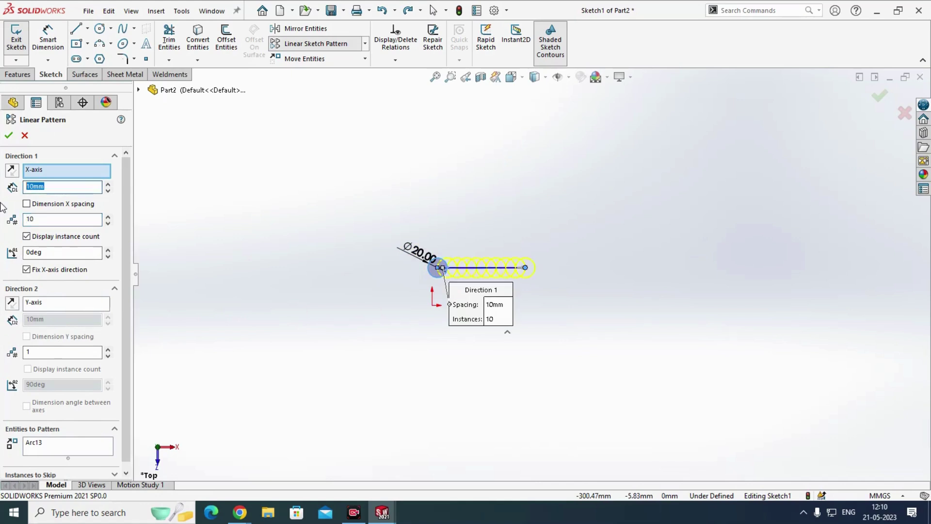
pyautogui.write('30')
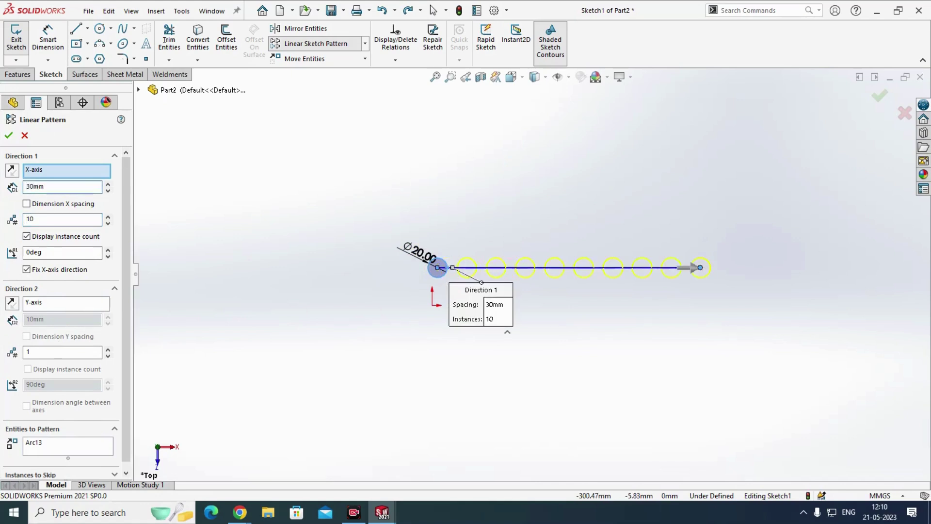
# Step: Reverse the linear pattern's X-axis direction back and forth to compare both sides
pyautogui.click(12, 171)
pyautogui.click(12, 171)
pyautogui.click(12, 171)
pyautogui.click(12, 170)
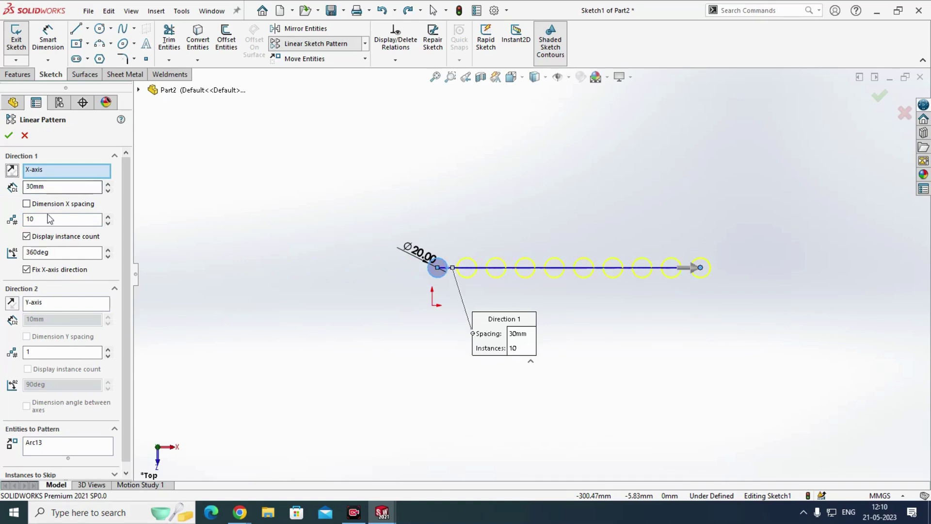
# Step: Set the Y-axis direction to 5 instances at 30 mm spacing, try reversing its direction, and apply the linear pattern
pyautogui.click(42, 350)
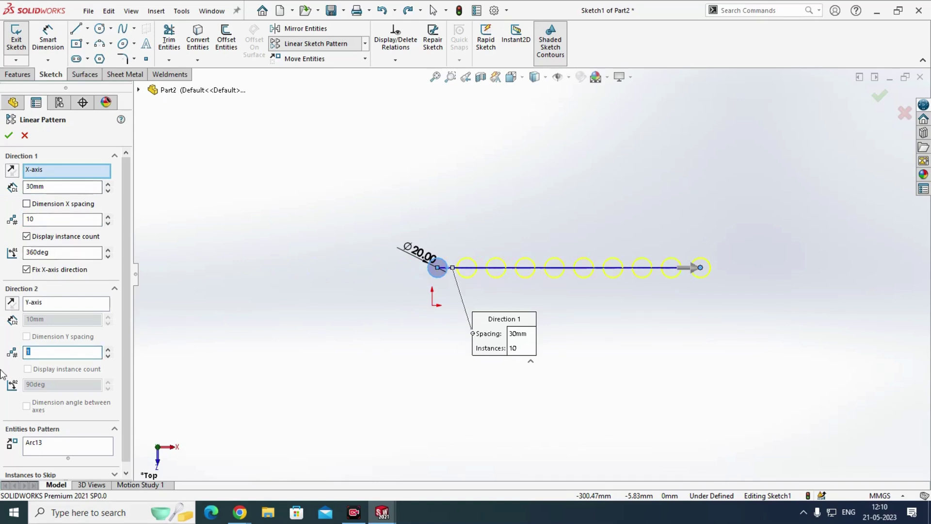
pyautogui.write('5')
pyautogui.hotkey('shift', 'Tab')
pyautogui.write('30')
pyautogui.press('Return')
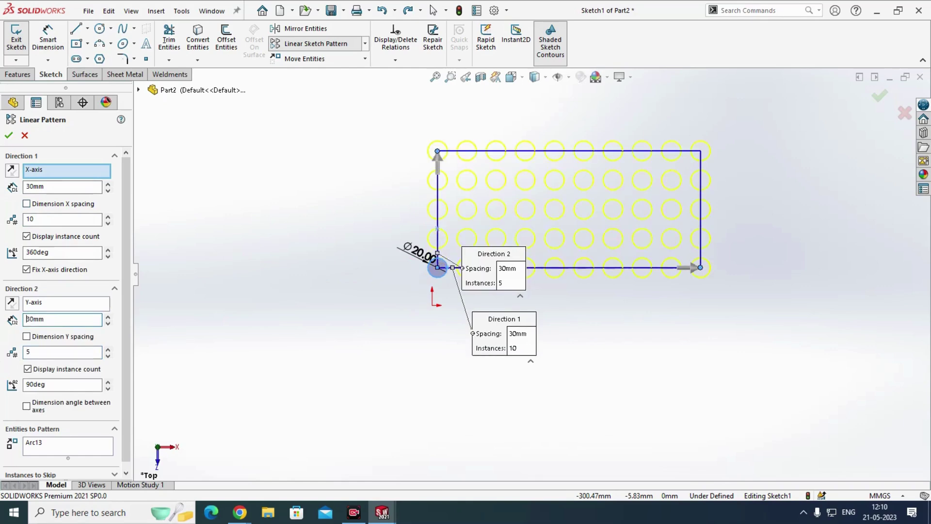
pyautogui.click(13, 307)
pyautogui.click(13, 307)
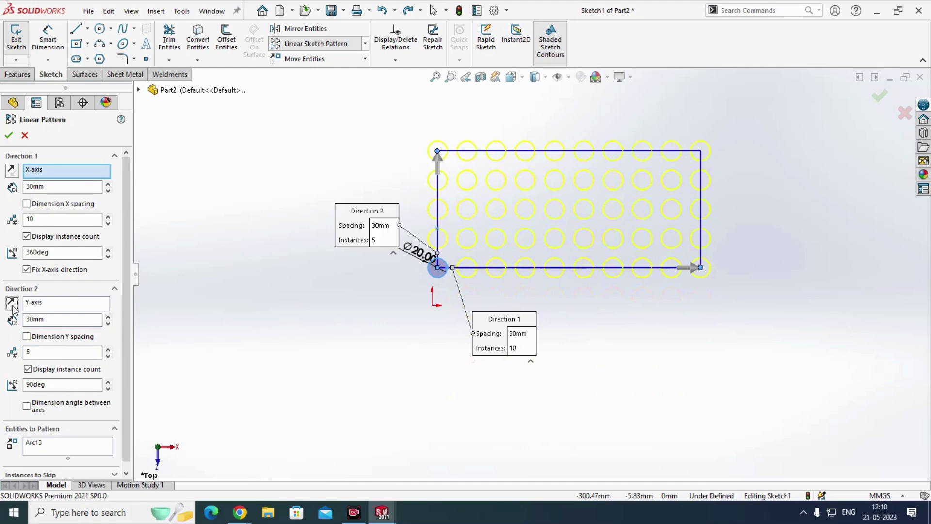
pyautogui.click(9, 135)
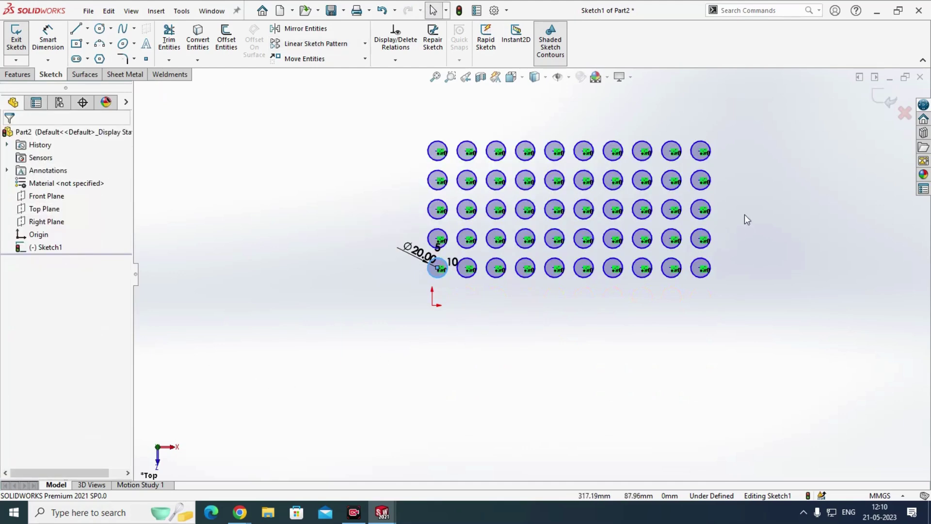
# Step: Delete all the patterned circles and sketch a new circle of about 58 mm radius to the upper left of the origin
pyautogui.moveTo(792, 137); pyautogui.dragTo(176, 461)
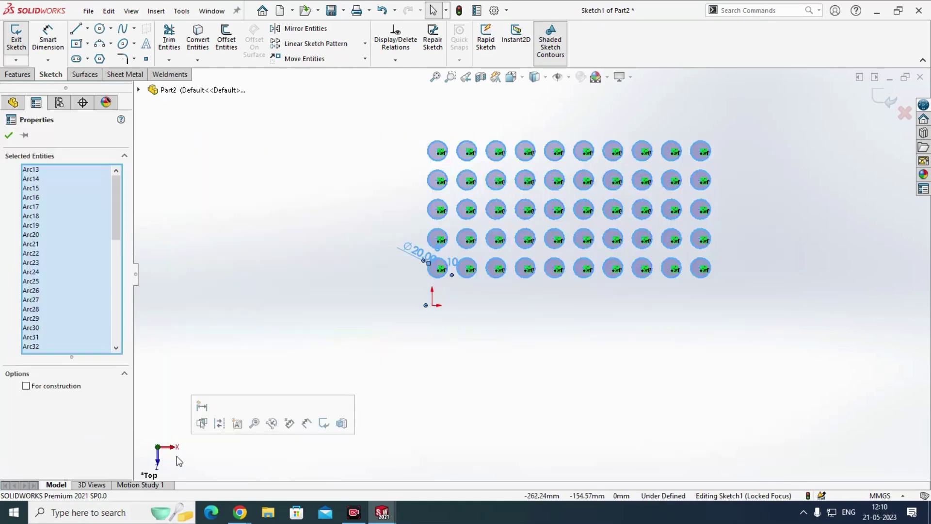
pyautogui.press('Delete')
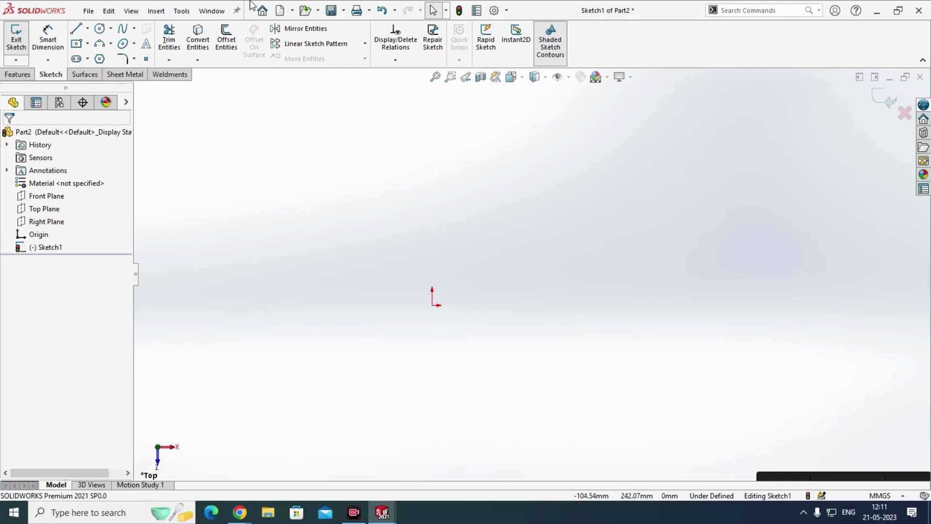
pyautogui.click(100, 31)
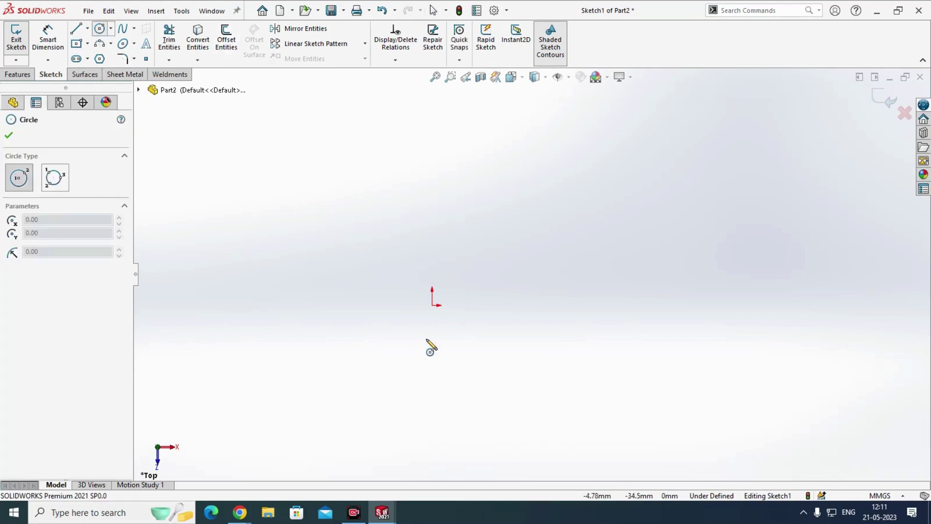
pyautogui.moveTo(284, 245); pyautogui.dragTo(334, 216)
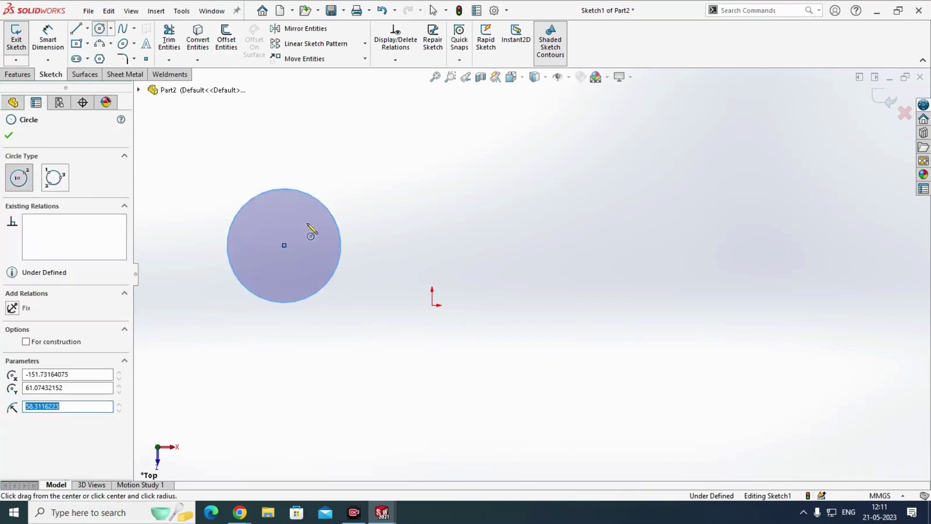
pyautogui.click(7, 134)
pyautogui.click(371, 153)
# Step: Move the circle with Move Entities from its center point to a spot at the upper right of the origin
pyautogui.click(365, 59)
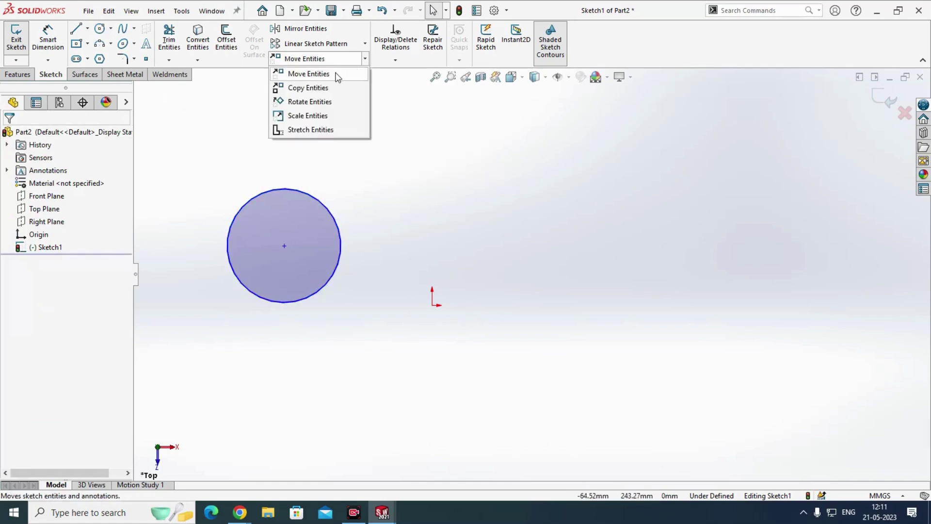
pyautogui.click(337, 74)
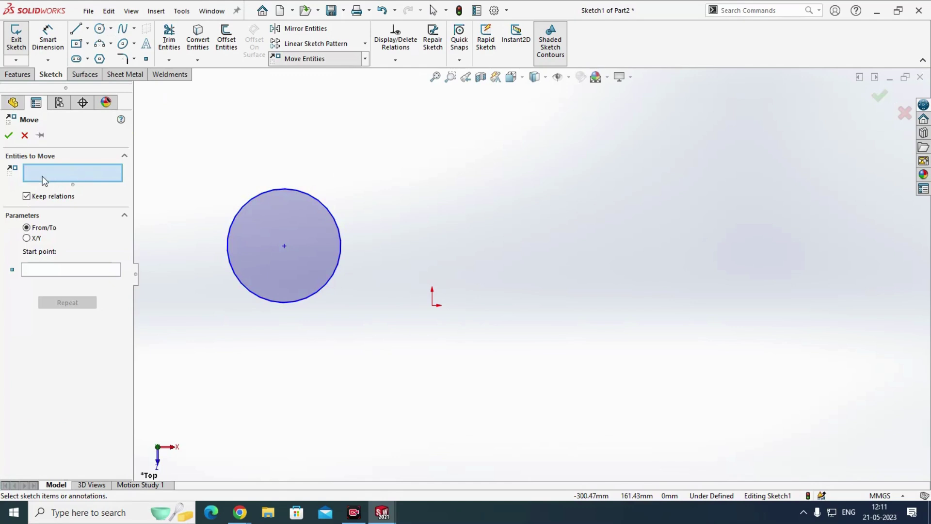
pyautogui.moveTo(347, 148); pyautogui.dragTo(188, 365)
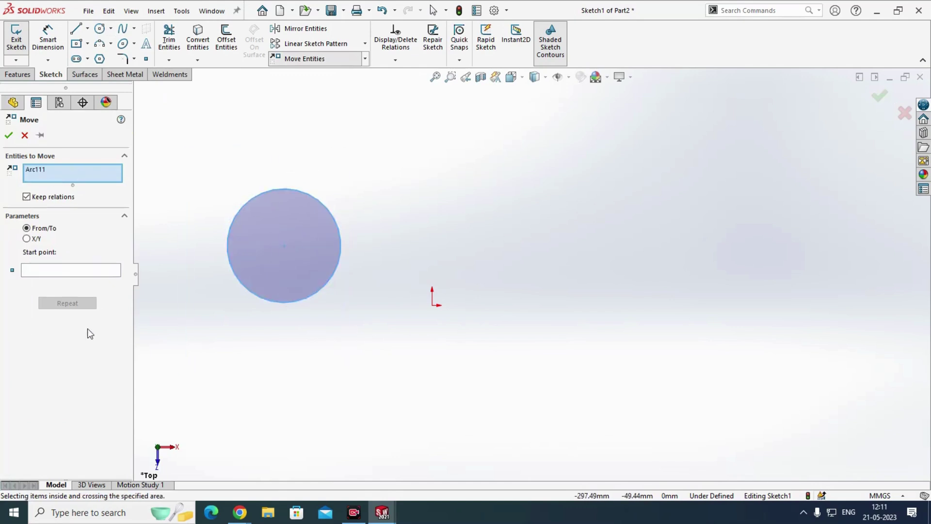
pyautogui.click(63, 270)
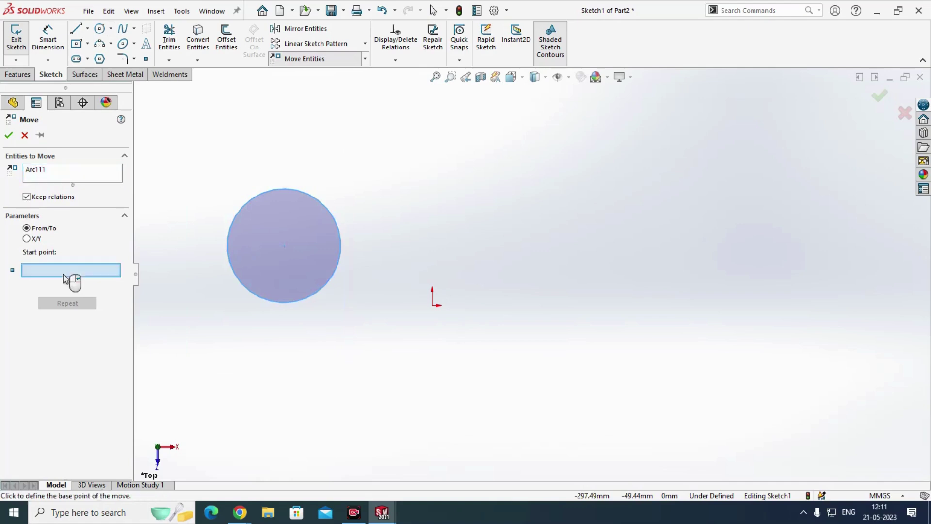
pyautogui.click(284, 245)
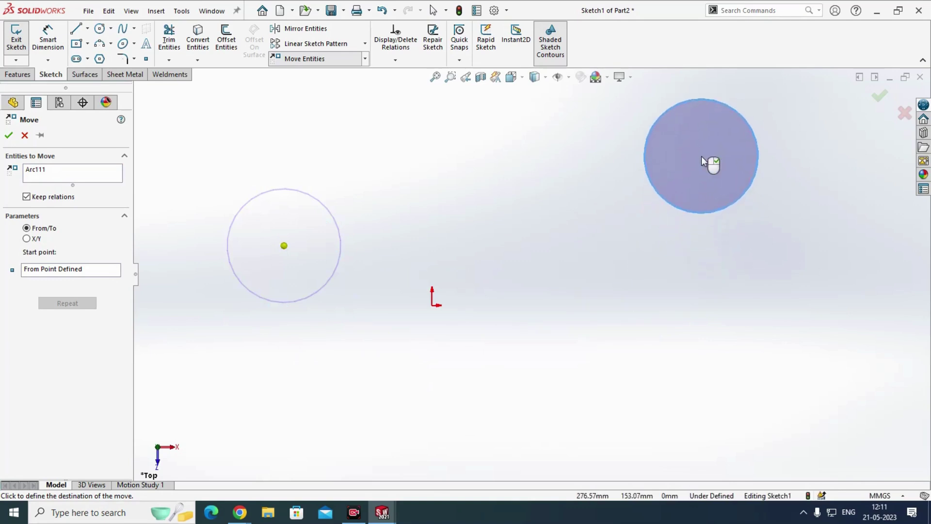
pyautogui.click(701, 156)
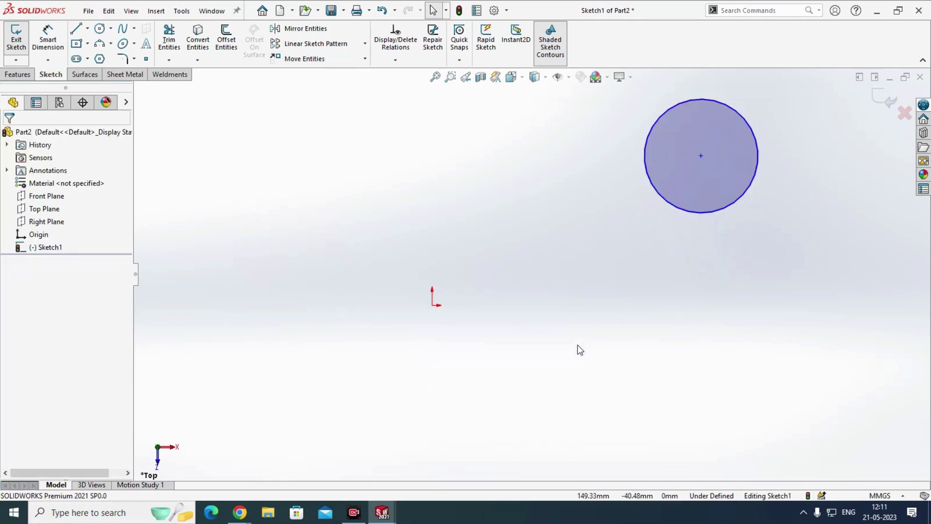
# Step: Copy the circle with Copy Entities from its center point to a spot at the upper left of the origin
pyautogui.click(365, 59)
pyautogui.click(348, 89)
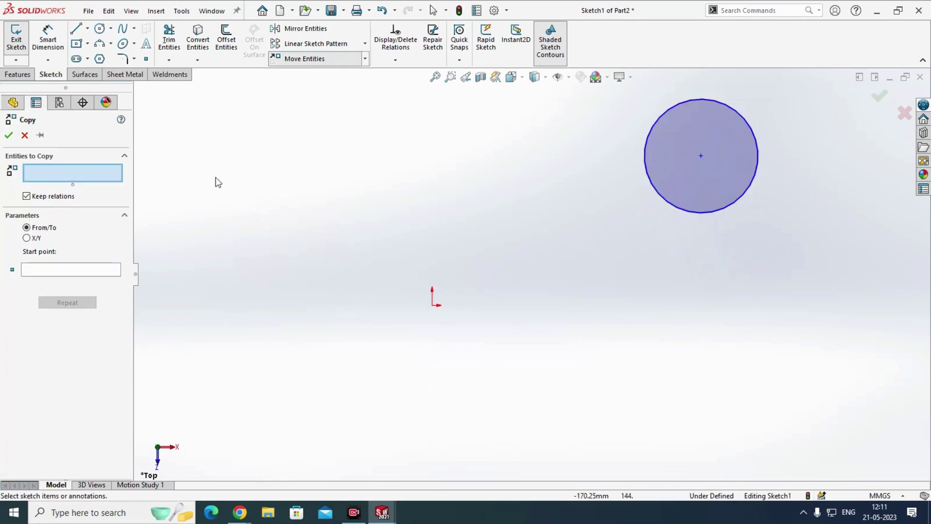
pyautogui.moveTo(788, 99); pyautogui.dragTo(620, 250)
pyautogui.click(73, 272)
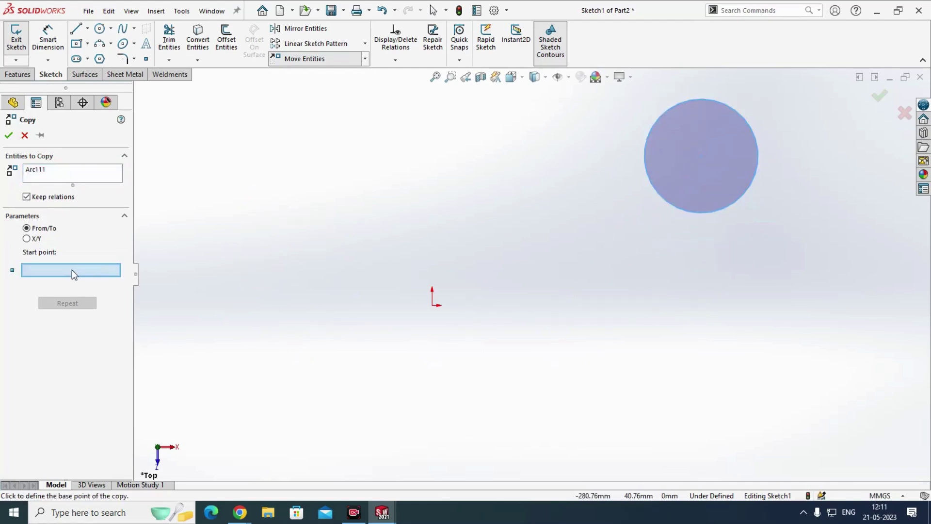
pyautogui.click(701, 156)
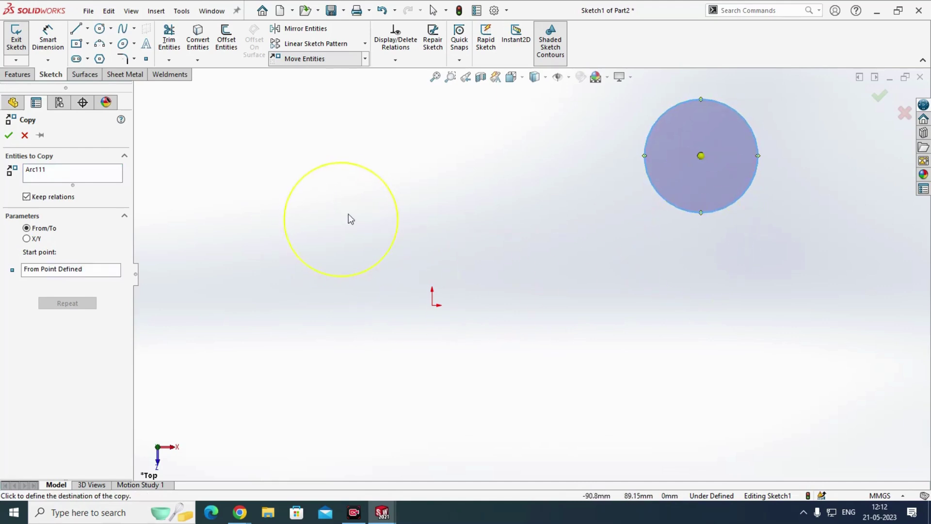
pyautogui.click(352, 185)
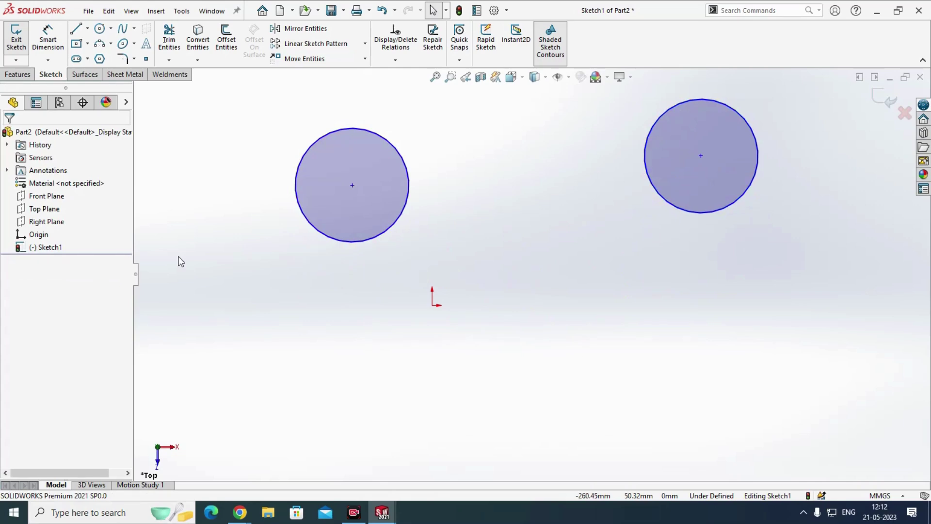
# Step: Enlarge the copied circle to about 86 mm radius and place a duplicate of it just right of the origin
pyautogui.click(303, 157)
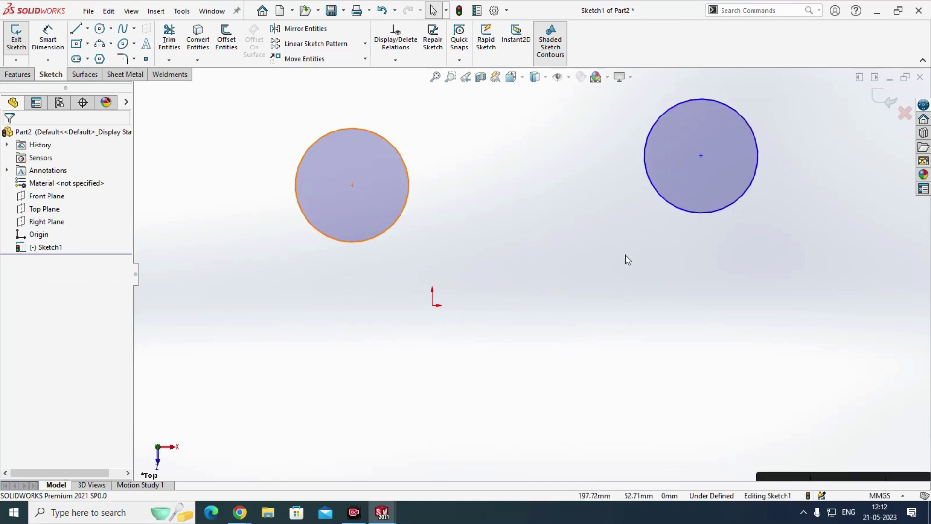
pyautogui.click(410, 211)
pyautogui.moveTo(404, 210); pyautogui.dragTo(617, 317)
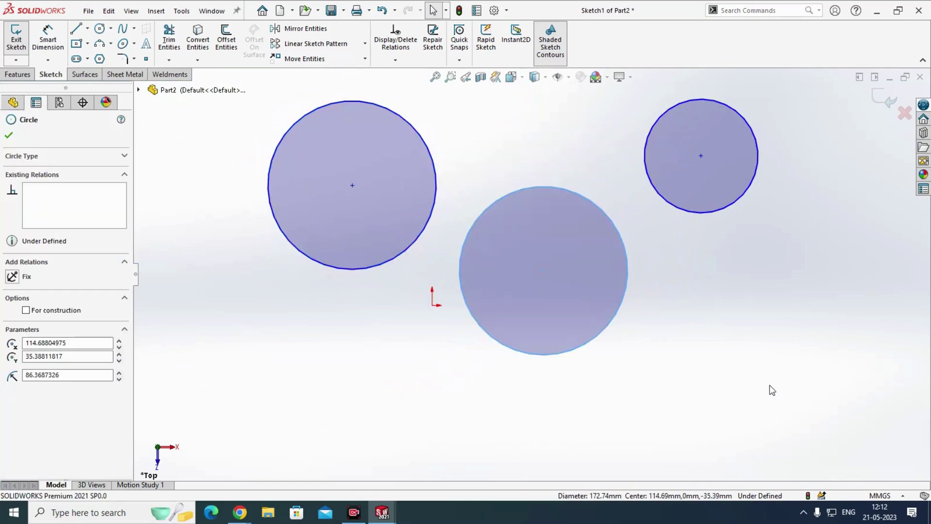
# Step: Enlarge the middle circle to about 91 mm radius and place a duplicate of it below the small circle on the right
pyautogui.click(725, 316)
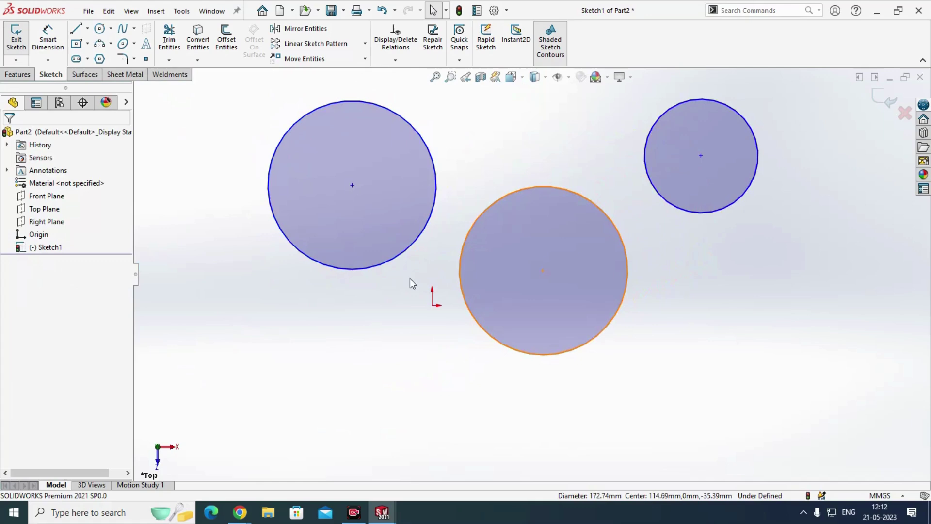
pyautogui.click(629, 275)
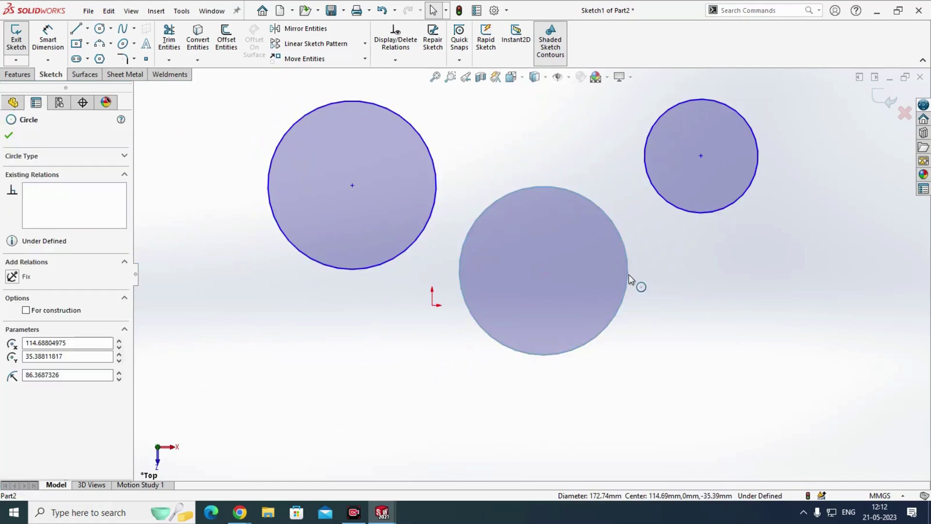
pyautogui.moveTo(629, 275); pyautogui.dragTo(851, 335)
pyautogui.click(706, 299)
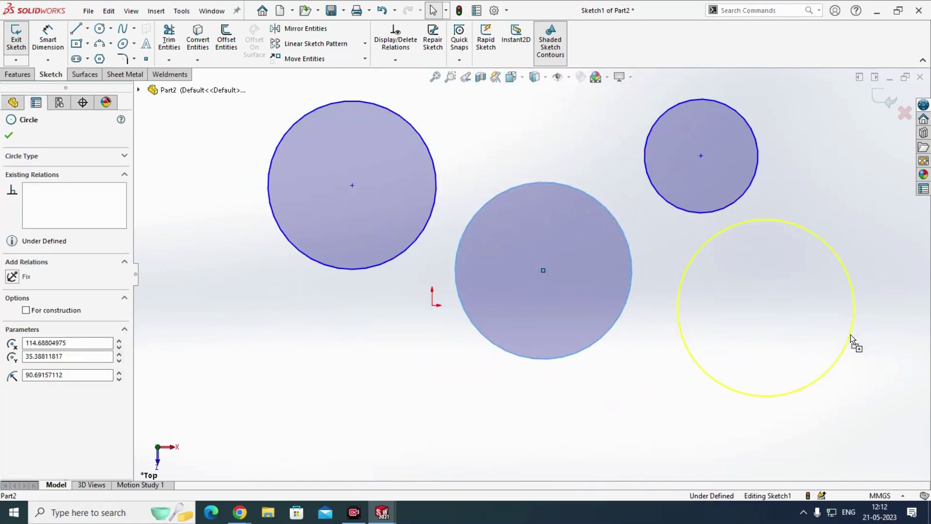
pyautogui.keyDown('ctrl'); pyautogui.moveTo(851, 335); pyautogui.dragTo(852, 350); pyautogui.keyUp('ctrl')
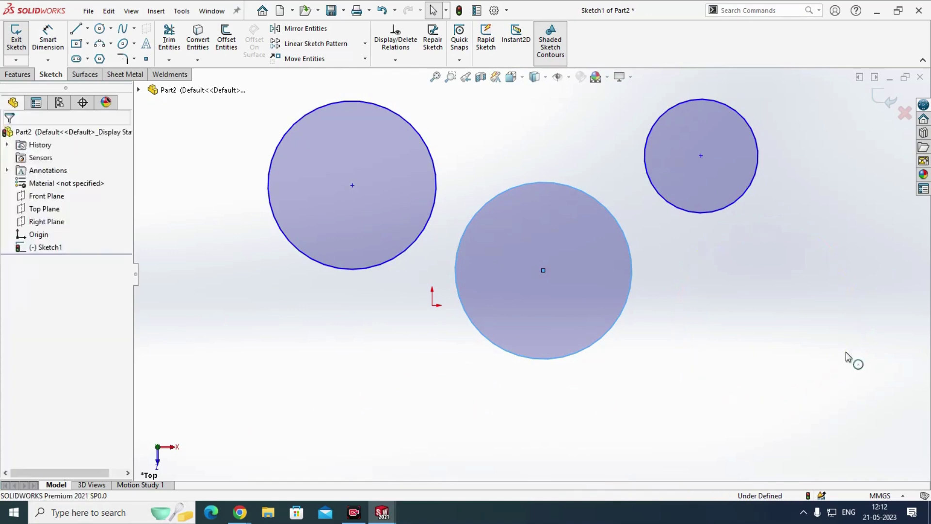
# Step: Duplicate the upper-left circle and place the copy just below it, to the lower left of the origin
pyautogui.click(201, 261)
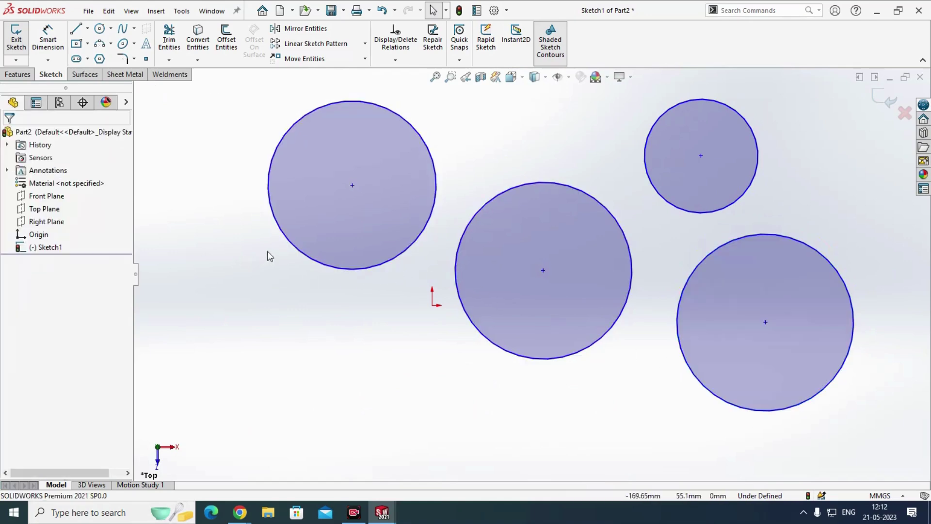
pyautogui.keyDown('ctrl'); pyautogui.moveTo(292, 245); pyautogui.dragTo(242, 423); pyautogui.keyUp('ctrl')
pyautogui.click(441, 441)
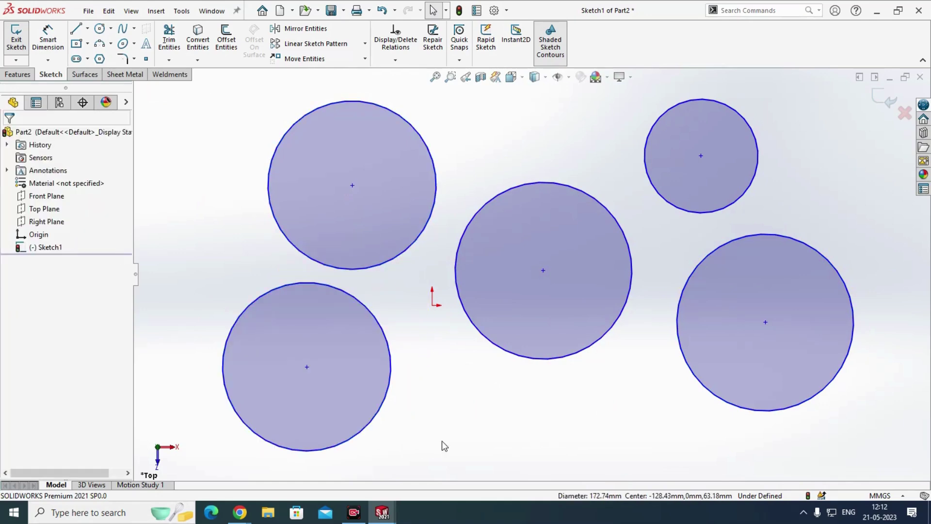
# Step: Delete all five circles from the sketch
pyautogui.press('f')
pyautogui.moveTo(828, 192); pyautogui.dragTo(238, 453)
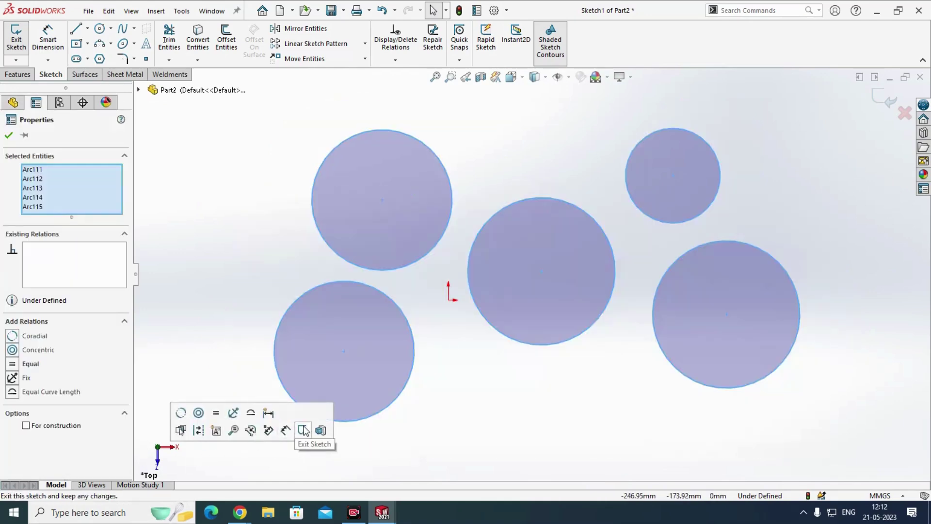
pyautogui.press('Delete')
# Step: Sketch a single horizontal line just above the origin, extending mostly to its left
pyautogui.click(76, 29)
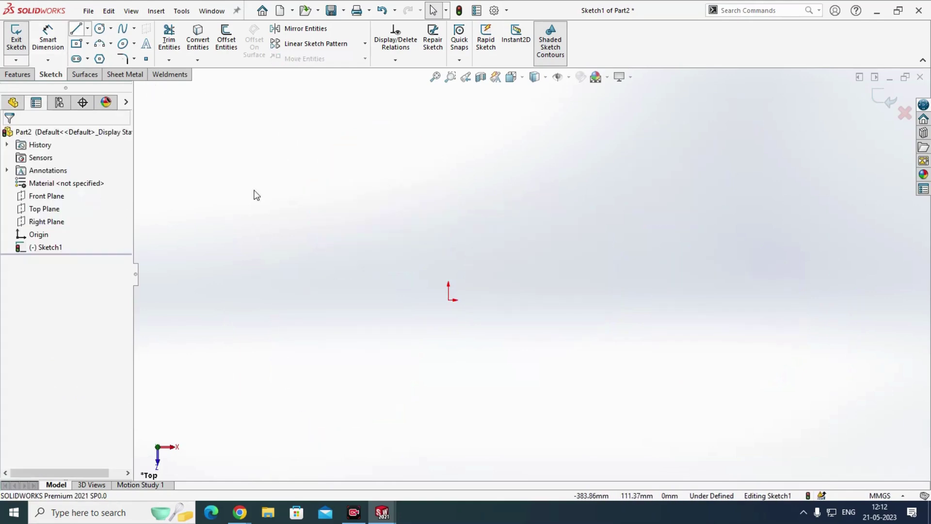
pyautogui.press('Escape')
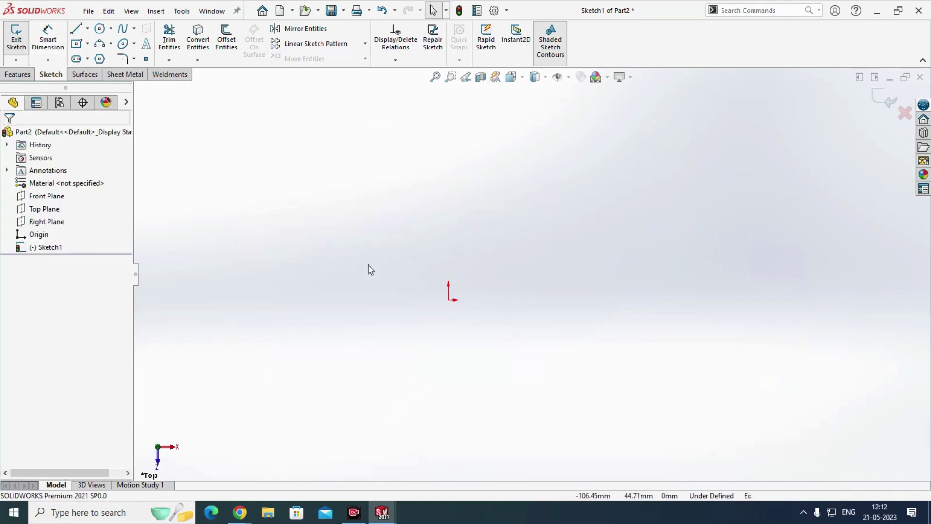
pyautogui.click(76, 29)
pyautogui.click(346, 251)
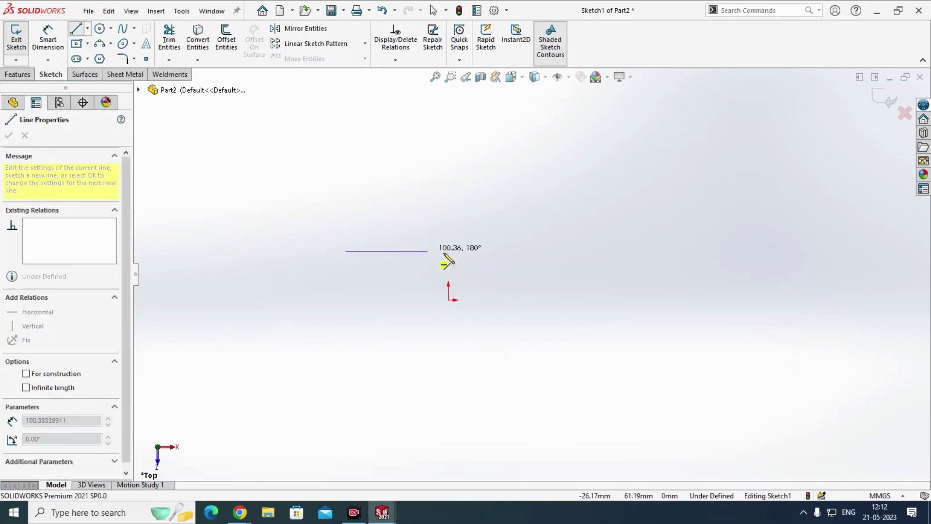
pyautogui.click(459, 251)
pyautogui.press('Escape')
# Step: Rotate the line by 45 degrees about its midpoint with Rotate Entities, keeping relations
pyautogui.click(365, 59)
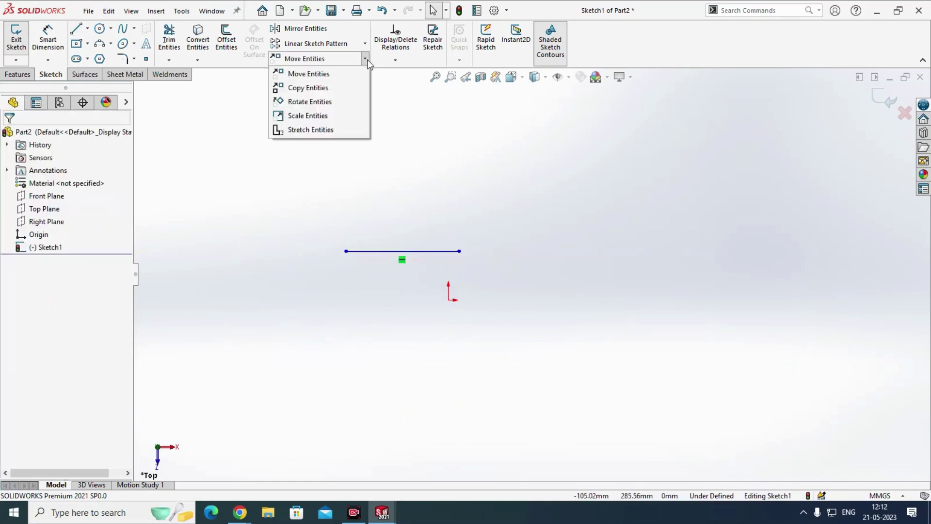
pyautogui.click(322, 102)
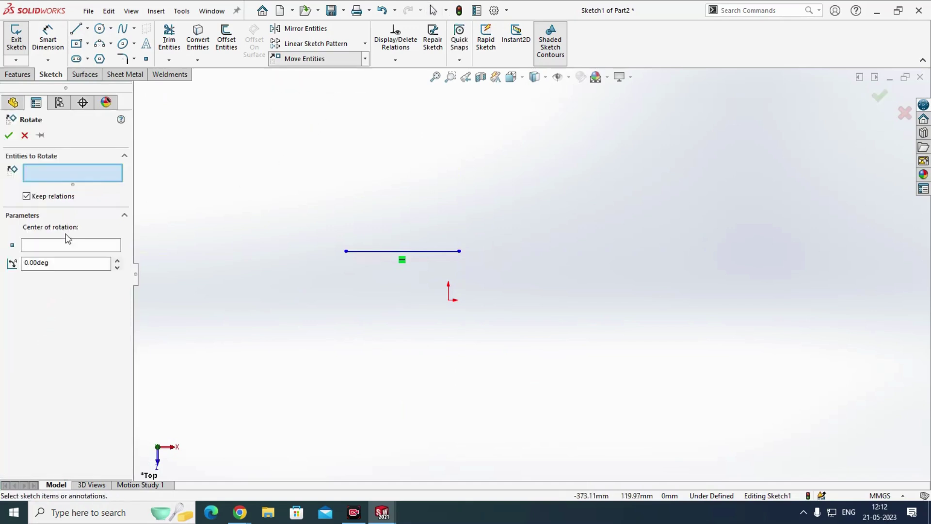
pyautogui.moveTo(365, 253); pyautogui.dragTo(323, 304)
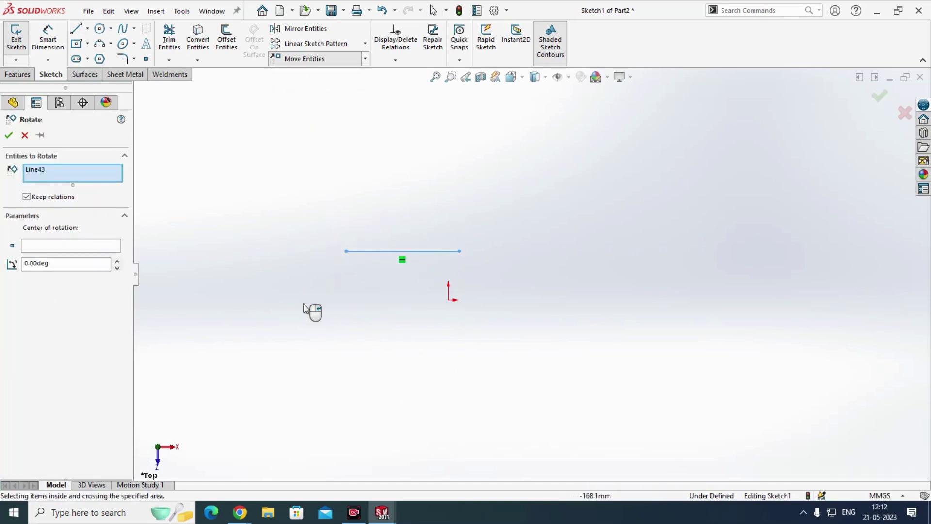
pyautogui.click(49, 246)
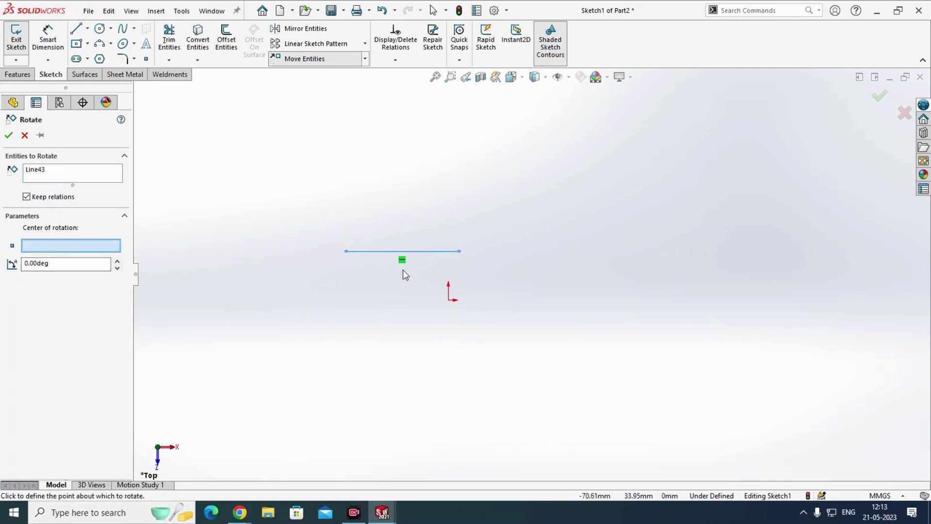
pyautogui.click(402, 252)
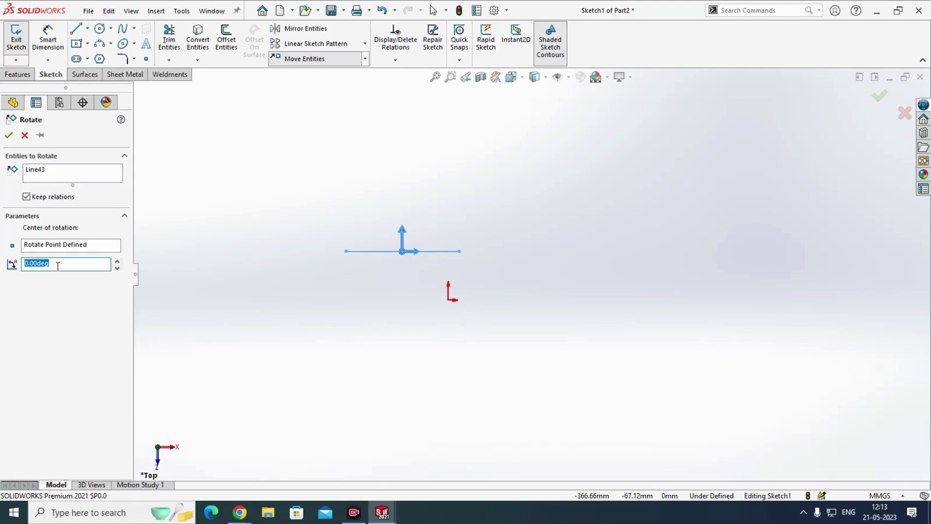
pyautogui.write('45')
pyautogui.press('Return')
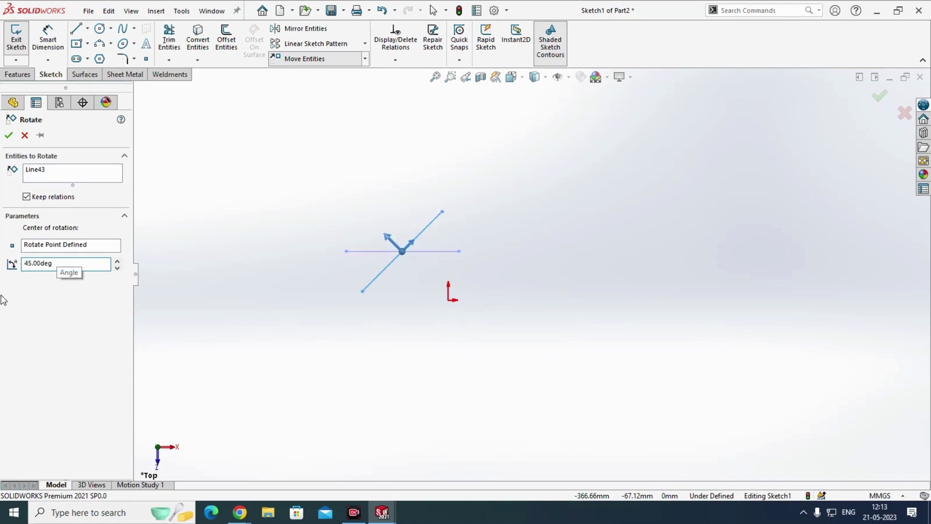
pyautogui.click(9, 135)
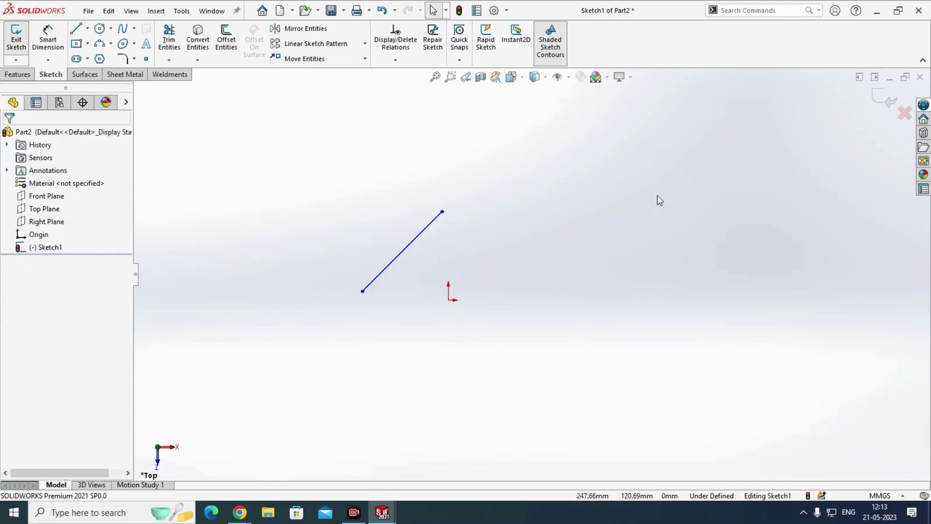
# Step: Delete the rotated line and sketch a center rectangle of about 199 x 145 mm to the upper left of the origin
pyautogui.moveTo(661, 188); pyautogui.dragTo(179, 413)
pyautogui.press('Delete')
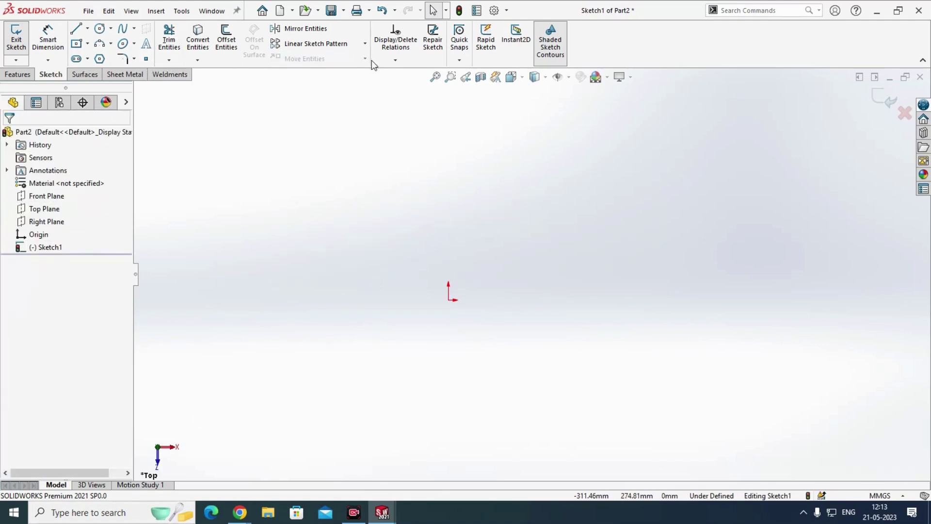
pyautogui.click(365, 44)
pyautogui.click(317, 113)
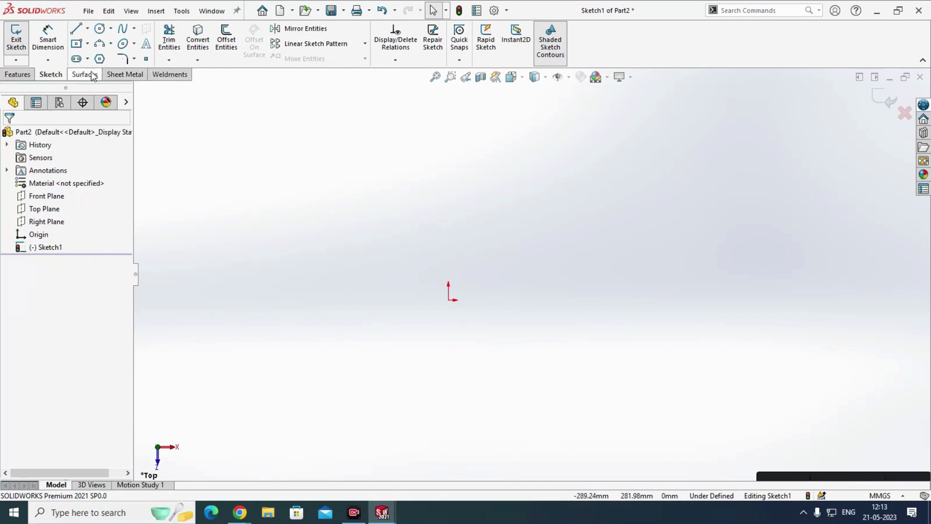
pyautogui.click(78, 43)
pyautogui.click(318, 274)
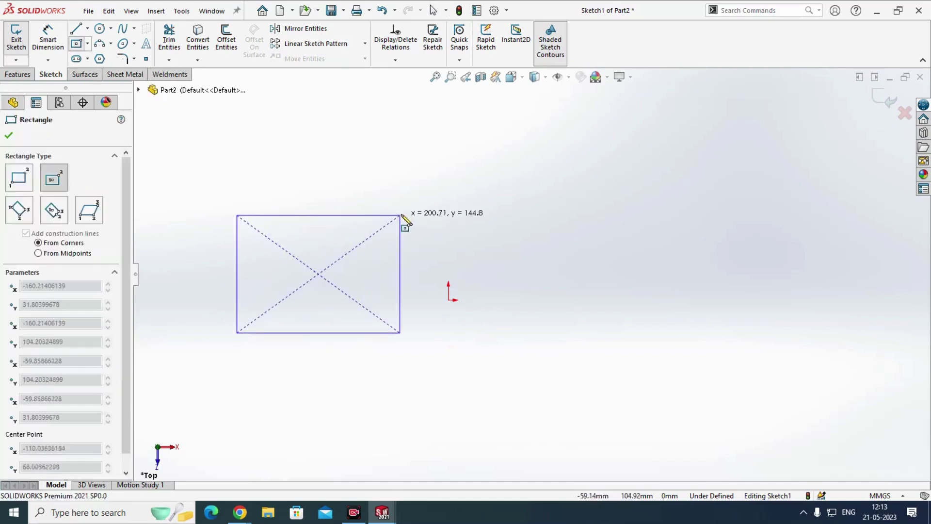
pyautogui.click(401, 215)
pyautogui.press('Escape')
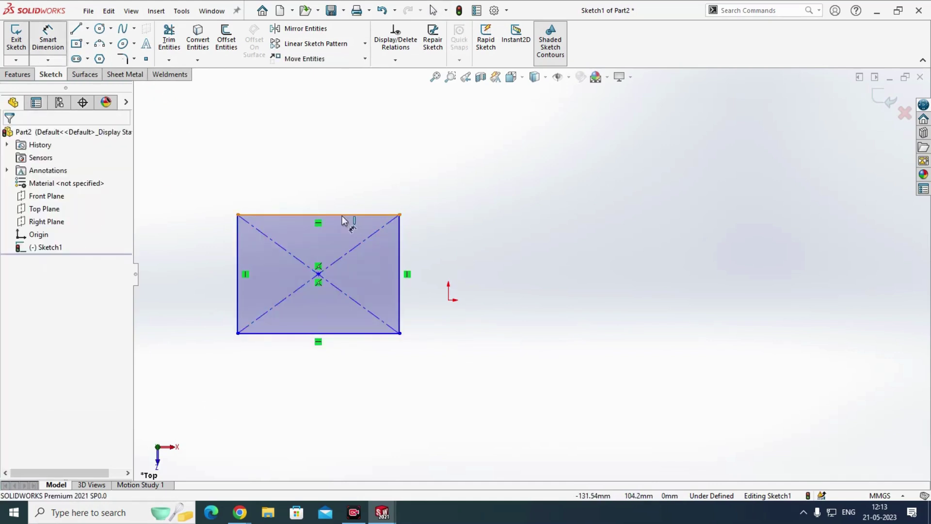
# Step: Dimension the rectangle to 100 mm wide and 60 mm high
pyautogui.click(342, 215)
pyautogui.click(350, 194)
pyautogui.write('100')
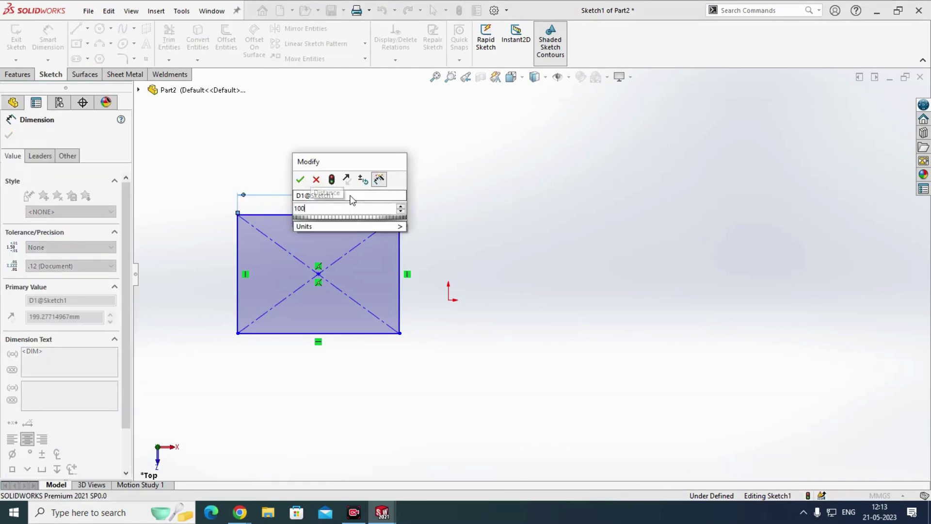
pyautogui.press('Return')
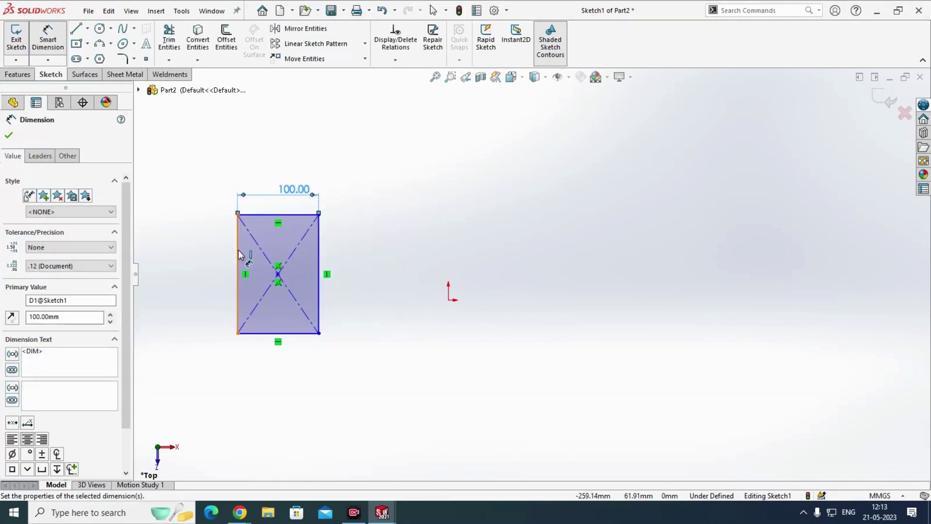
pyautogui.click(238, 254)
pyautogui.click(223, 254)
pyautogui.write('150')
pyautogui.press('Return')
pyautogui.press('Escape')
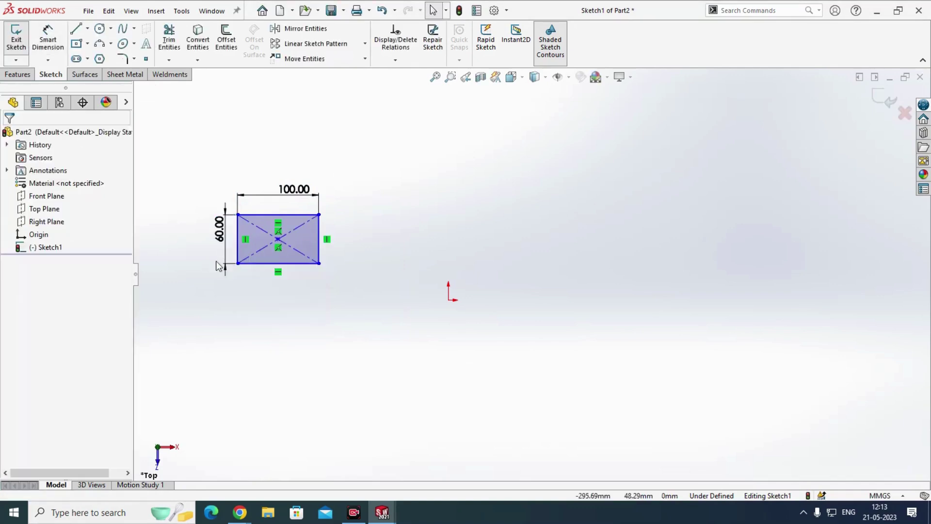
# Step: Create one scaled copy of the rectangle with Scale Entities, factor 2 about its lower-left corner, and undo it
pyautogui.click(365, 60)
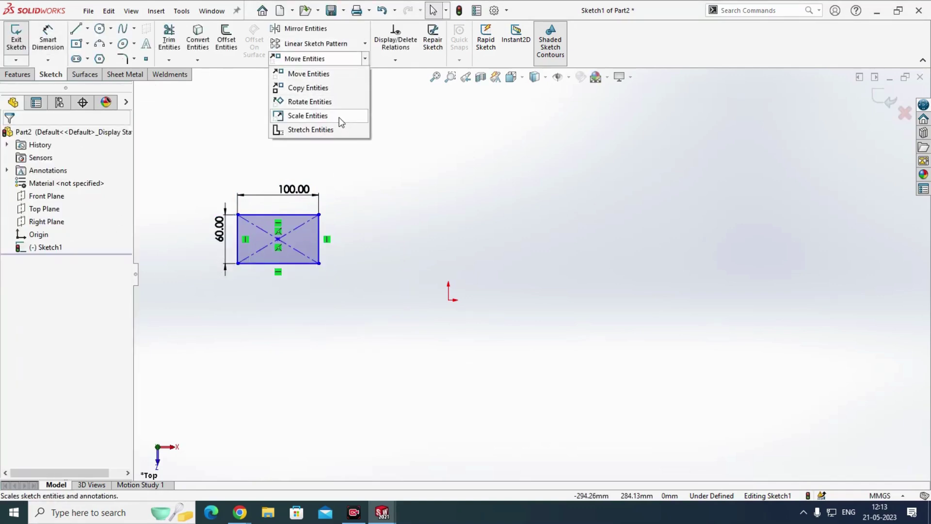
pyautogui.click(320, 116)
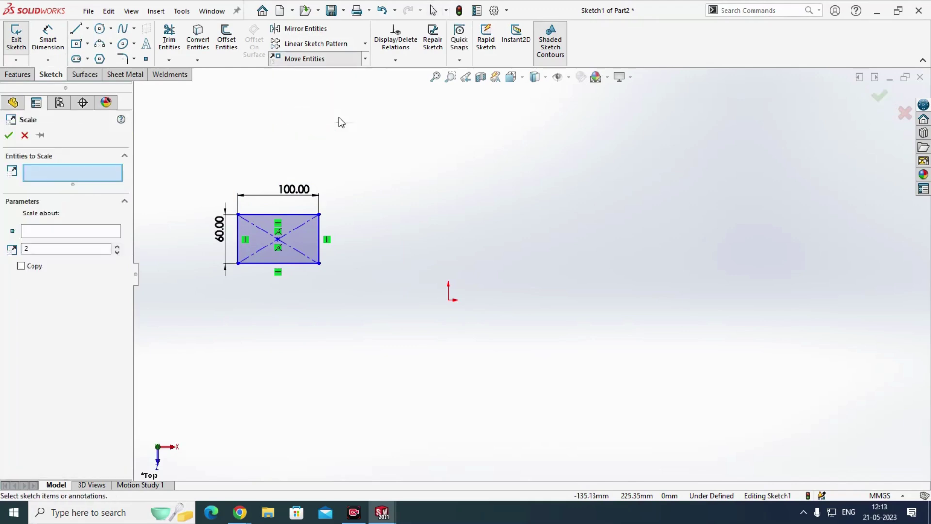
pyautogui.moveTo(398, 187); pyautogui.dragTo(217, 301)
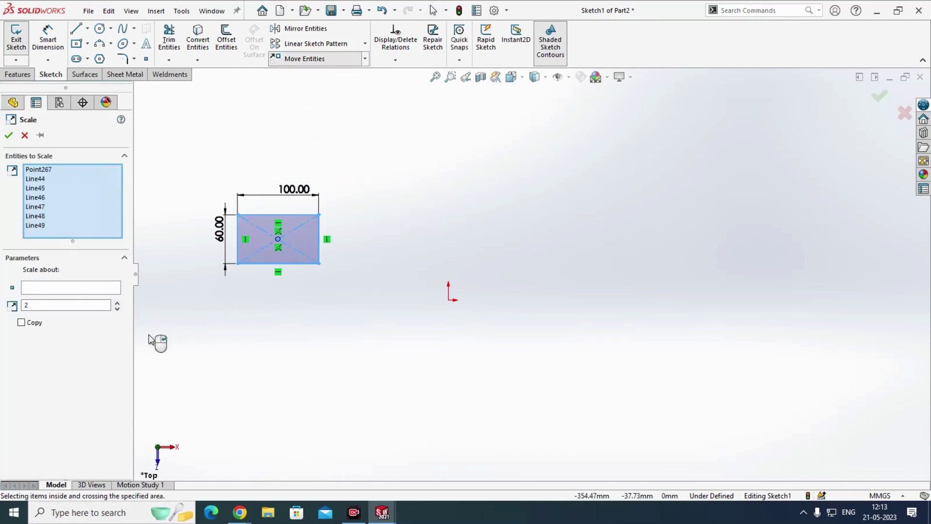
pyautogui.click(65, 288)
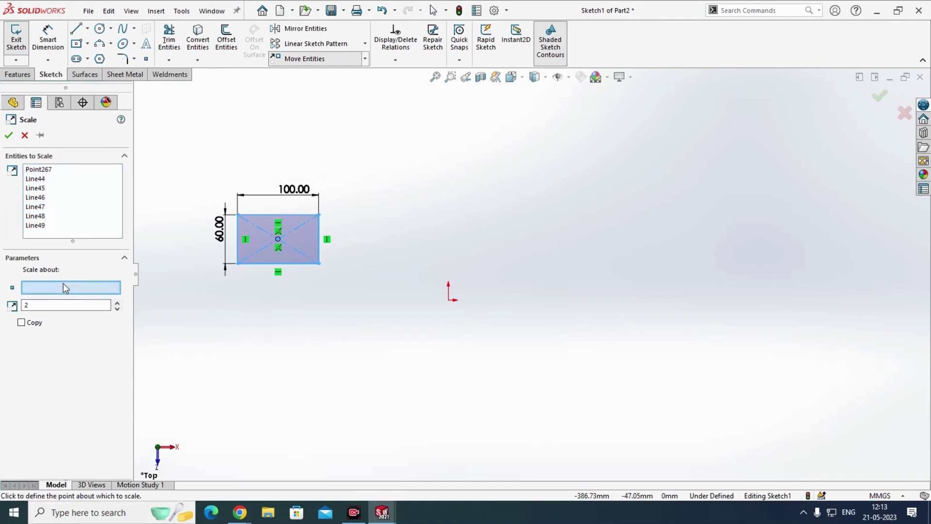
pyautogui.click(238, 264)
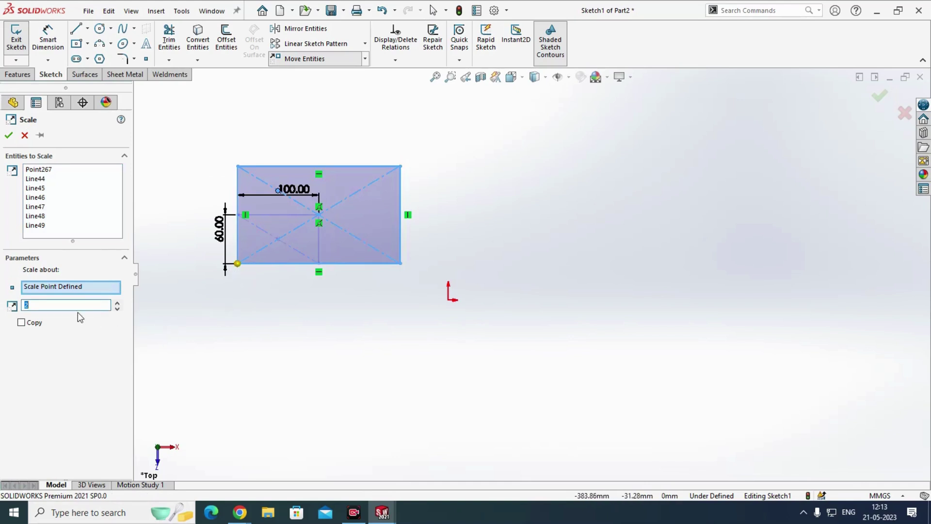
pyautogui.press('Return')
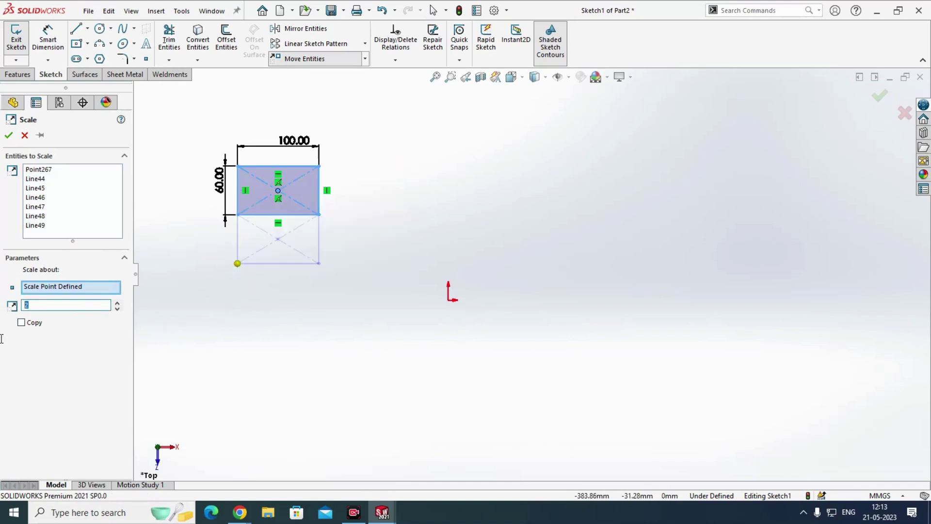
pyautogui.write('2')
pyautogui.click(34, 324)
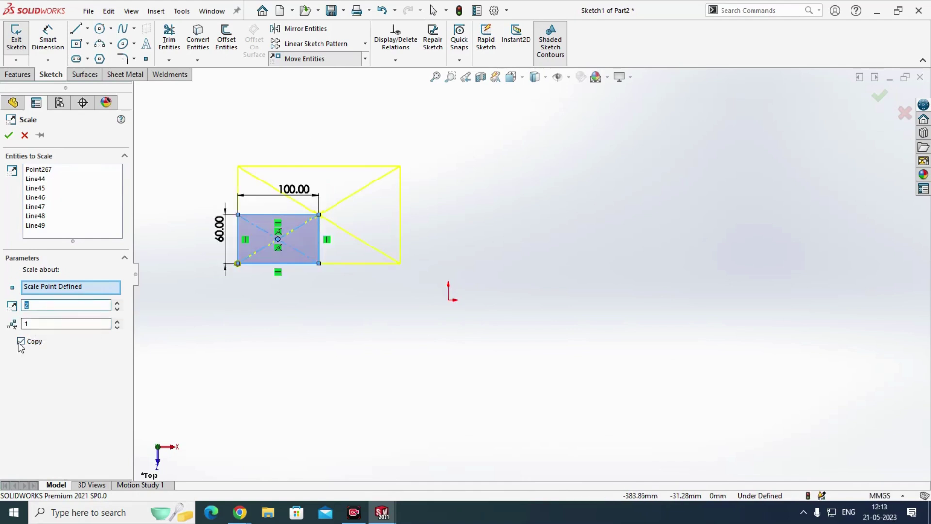
pyautogui.click(10, 136)
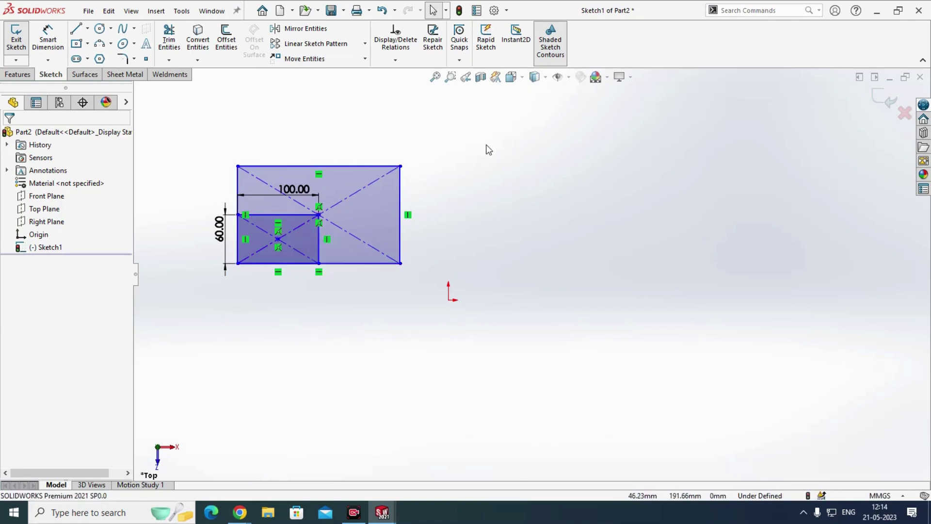
pyautogui.hotkey('ctrl', 'z')
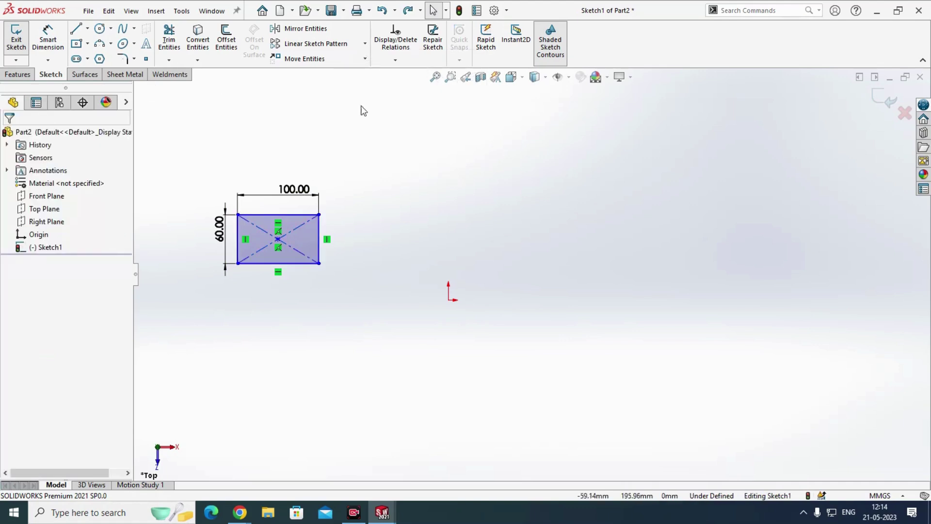
# Step: Stretch the rectangle rightward from its lower-right corner to about 226 mm wide with Stretch Entities, leaving its left edge out of the selection
pyautogui.click(364, 60)
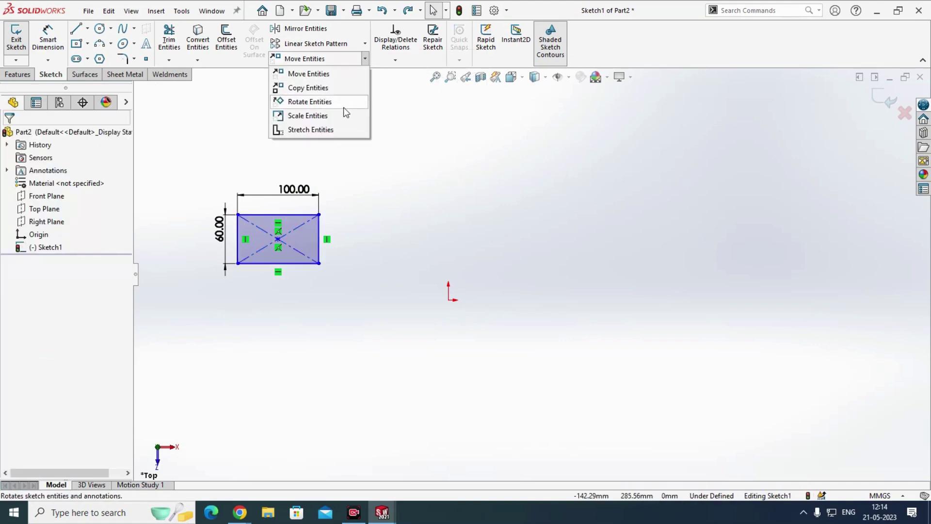
pyautogui.click(334, 131)
pyautogui.moveTo(384, 141); pyautogui.dragTo(753, 266)
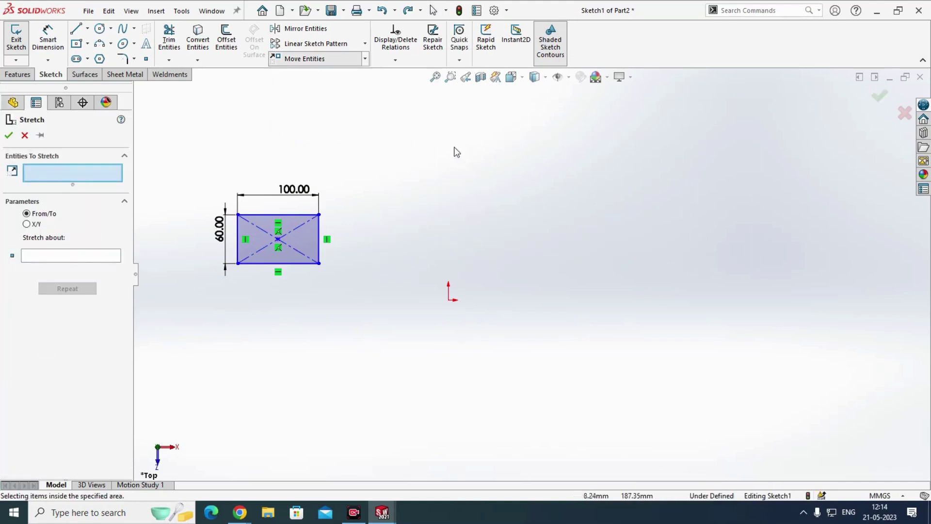
pyautogui.moveTo(499, 157); pyautogui.dragTo(763, 329)
pyautogui.moveTo(798, 184); pyautogui.dragTo(535, 341)
pyautogui.moveTo(395, 191)
pyautogui.mouseDown()
pyautogui.moveTo(253, 264)
pyautogui.moveTo(254, 286)
pyautogui.moveTo(406, 311)
pyautogui.mouseUp()
pyautogui.moveTo(410, 202)
pyautogui.mouseDown()
pyautogui.moveTo(337, 250)
pyautogui.moveTo(310, 282)
pyautogui.mouseUp()
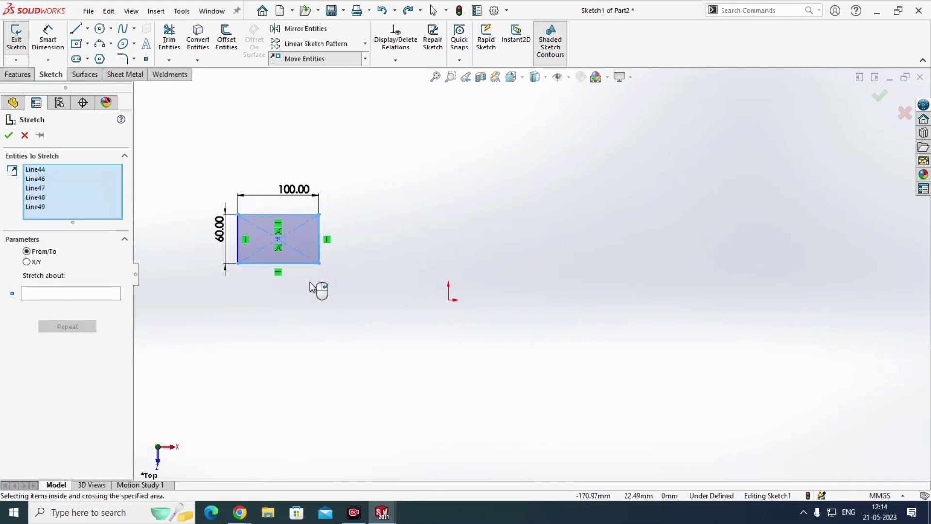
pyautogui.click(86, 295)
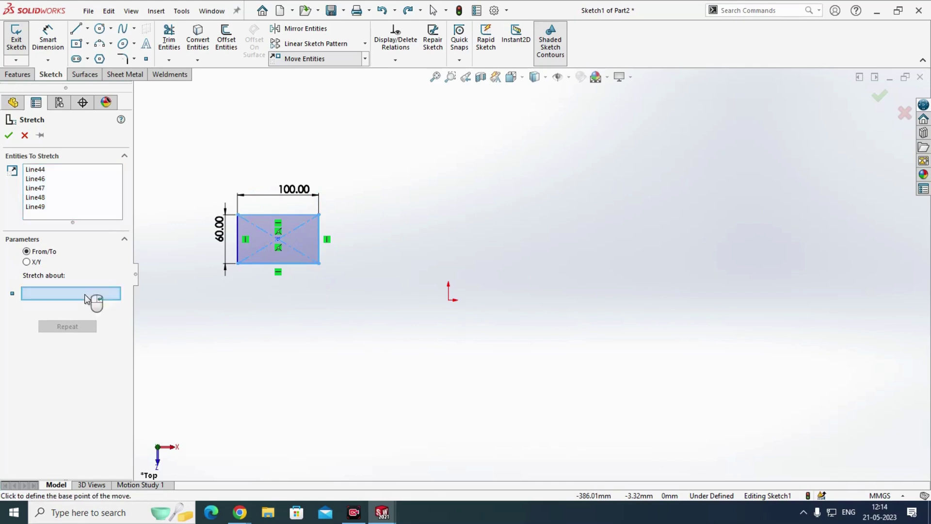
pyautogui.click(319, 265)
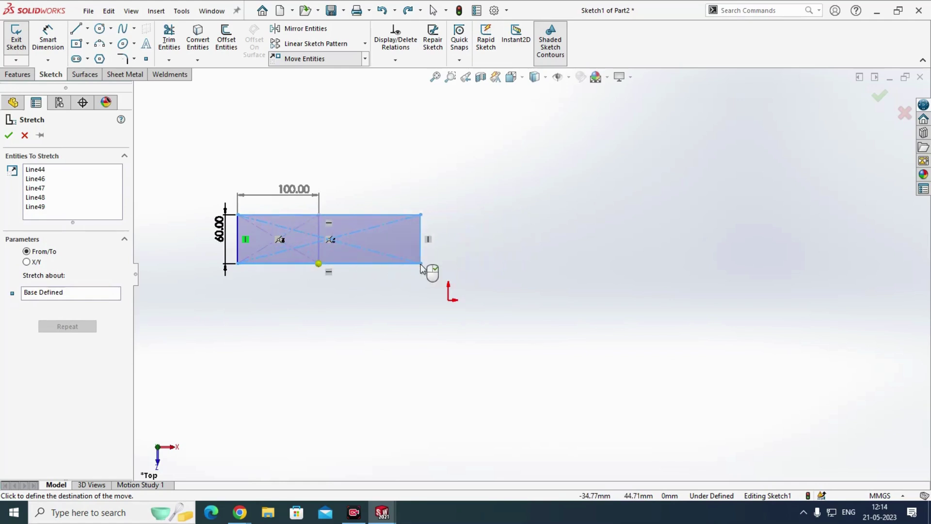
pyautogui.click(421, 265)
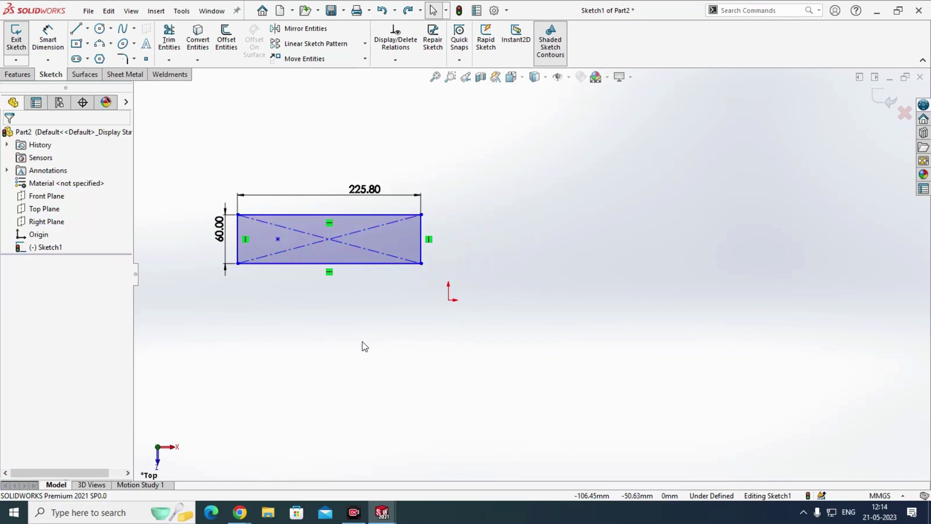
# Step: Set the rectangle's width dimension to 100 mm
pyautogui.doubleClick(378, 192)
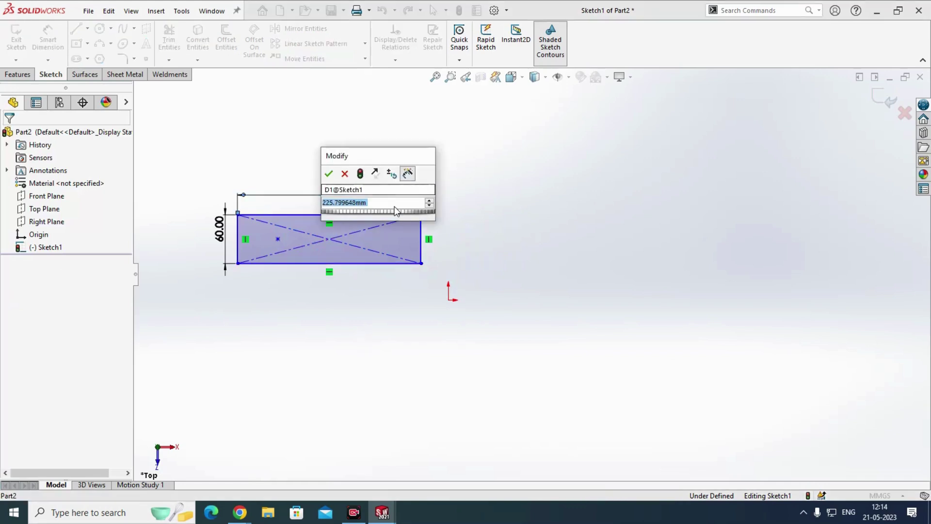
pyautogui.write('100')
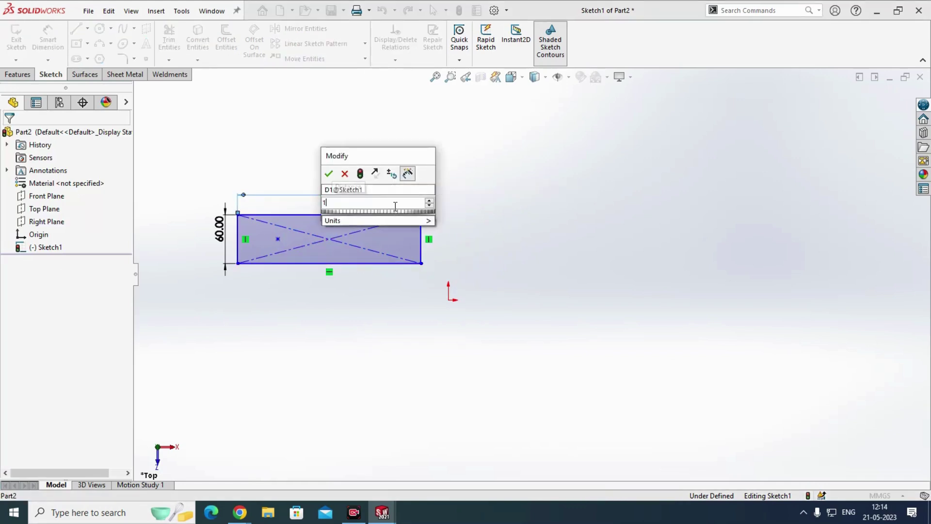
pyautogui.press('Return')
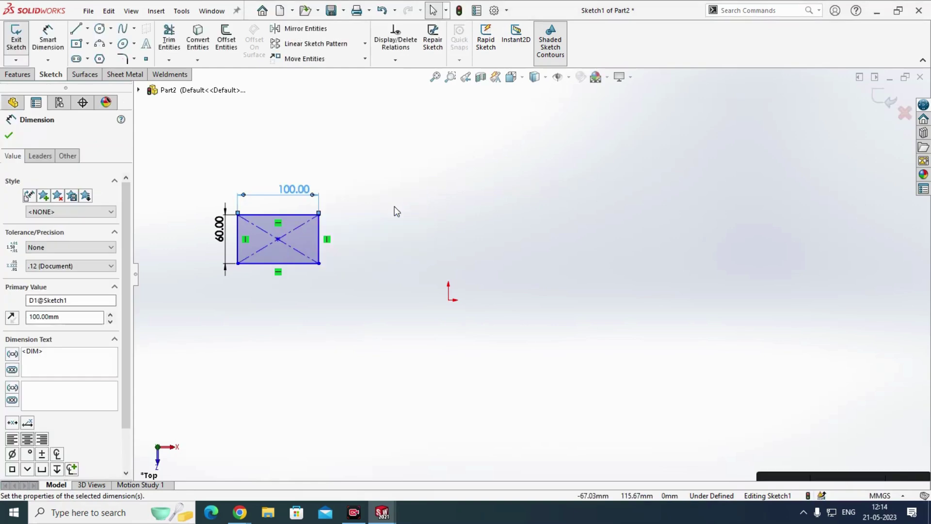
pyautogui.click(397, 211)
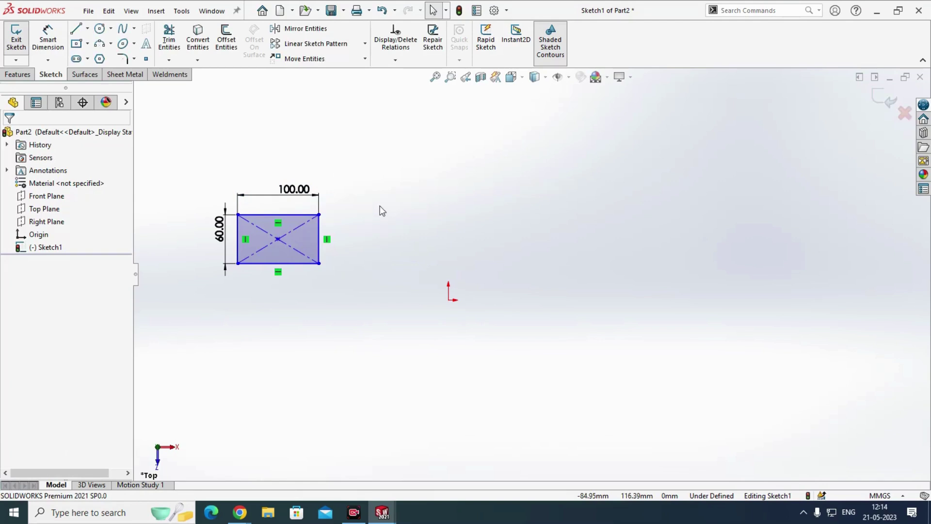
# Step: Use Stretch Entities on the entire rectangle, including its center point, to shift it from its lower-right corner to the upper right of the origin
pyautogui.click(365, 58)
pyautogui.click(333, 130)
pyautogui.moveTo(439, 148); pyautogui.dragTo(143, 401)
pyautogui.click(44, 310)
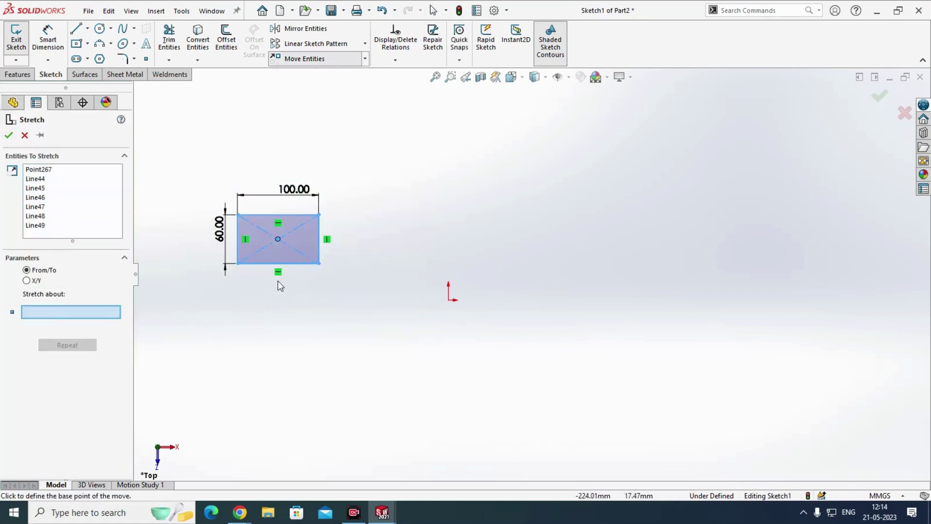
pyautogui.click(318, 263)
pyautogui.click(658, 209)
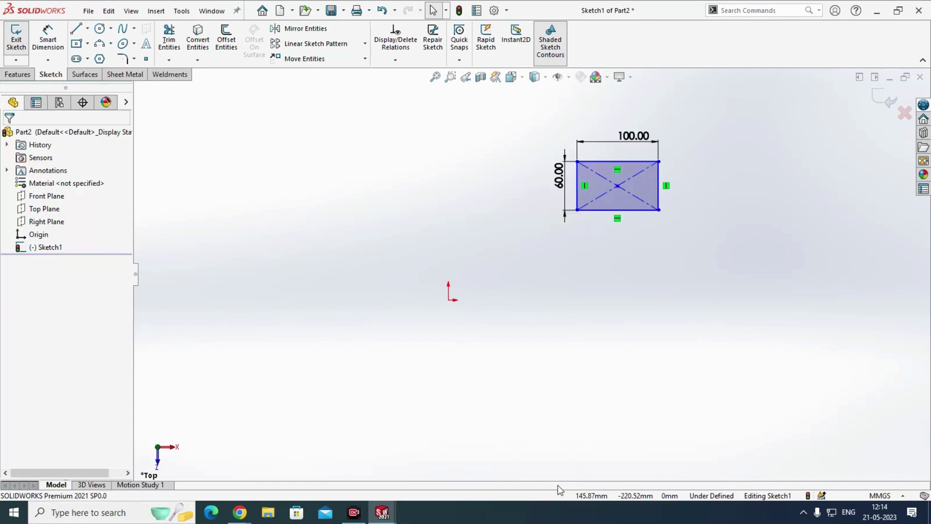